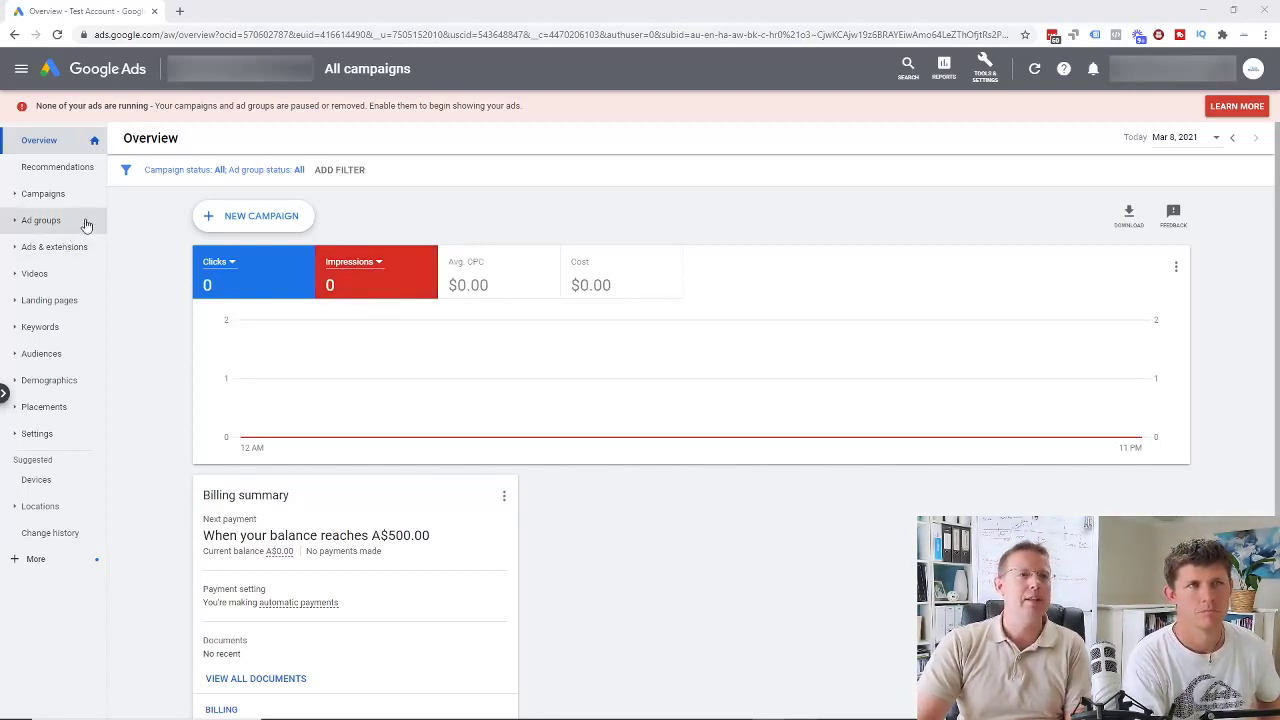
Start a new campaign without a goal's guidance, using the Video type and the Custom video campaign subtype
click(267, 222)
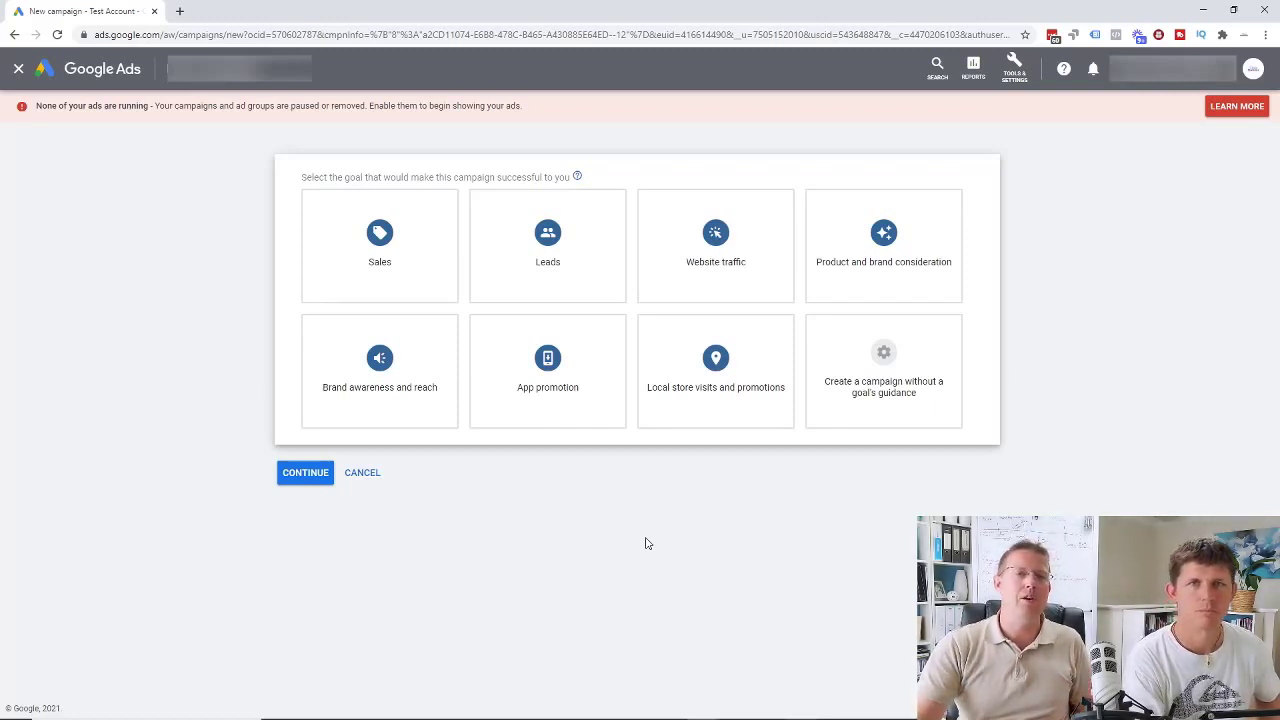
click(830, 426)
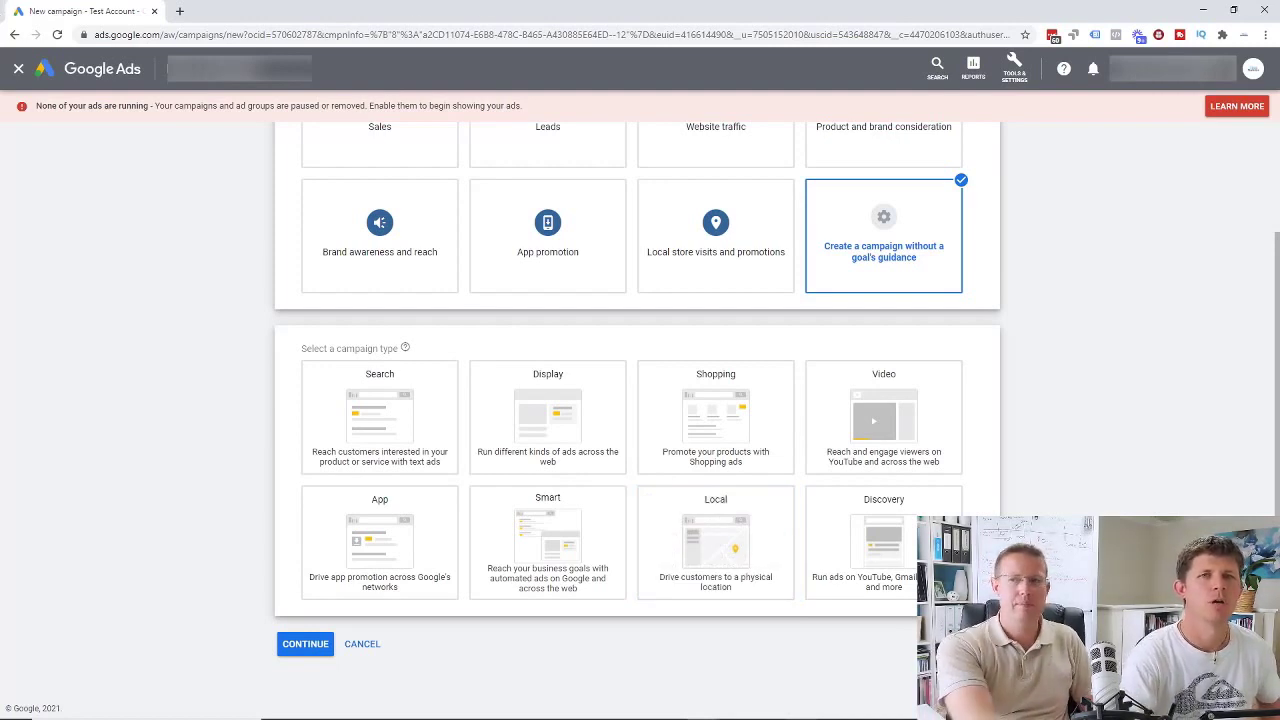
click(868, 420)
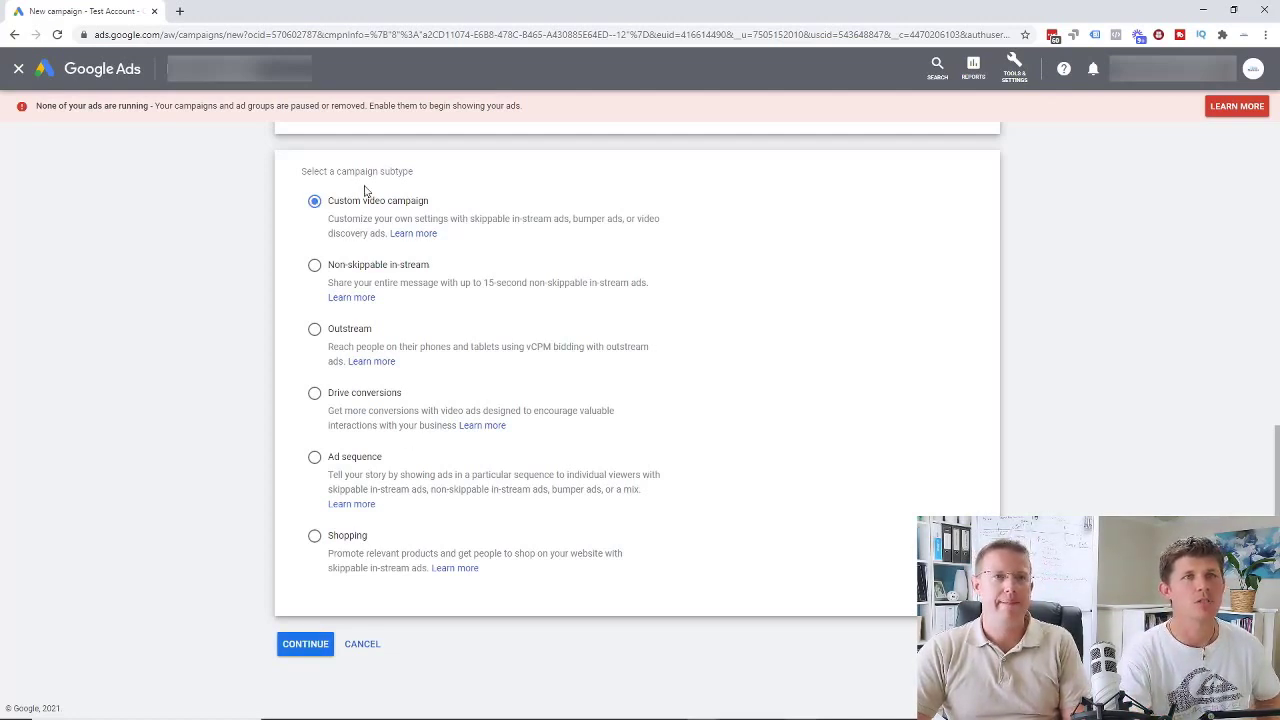
click(322, 642)
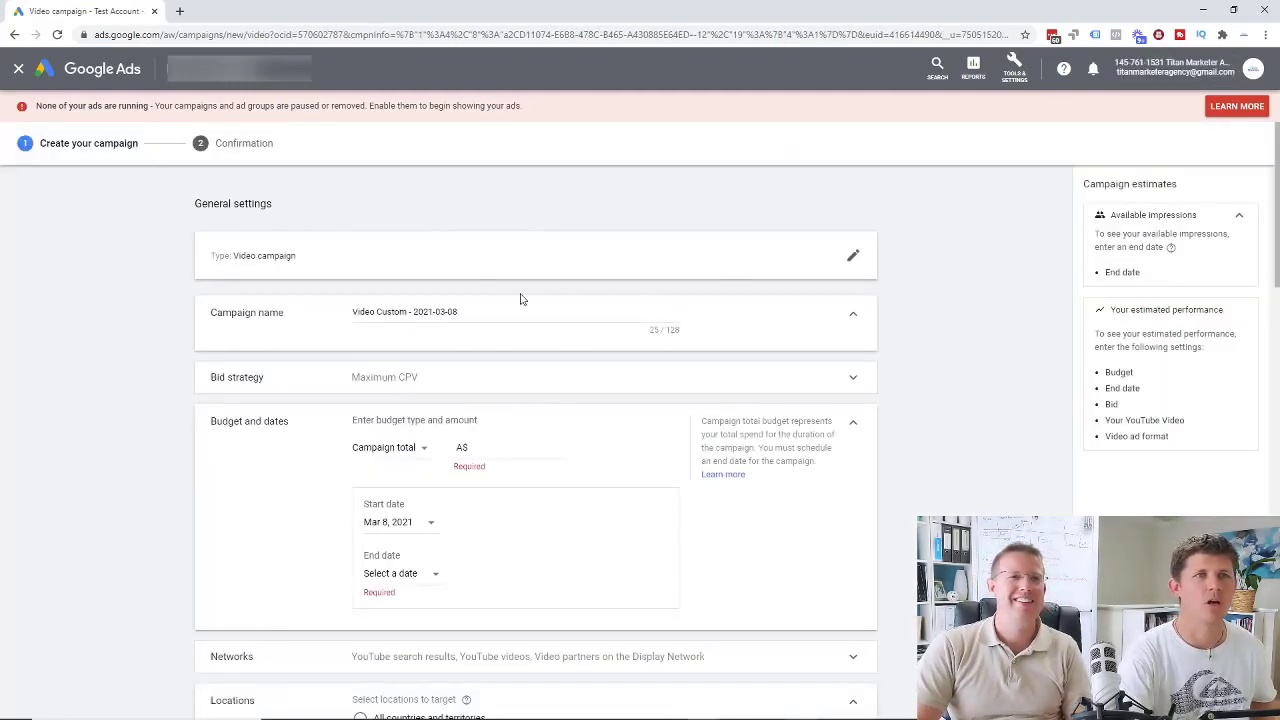
Look through the whole video campaign setup form, from general settings to the ad group, bidding and video ad sections
scroll(119, 341, down, 1)
scroll(122, 342, up, 1)
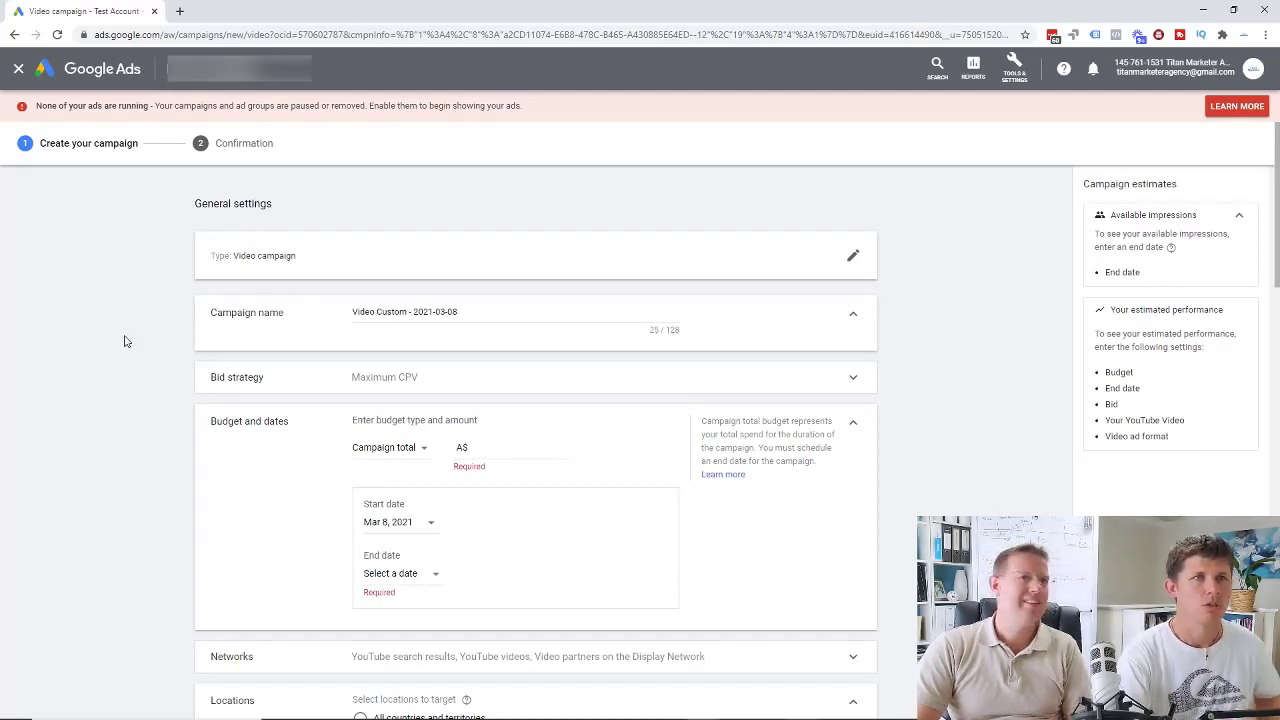
scroll(124, 341, down, 1)
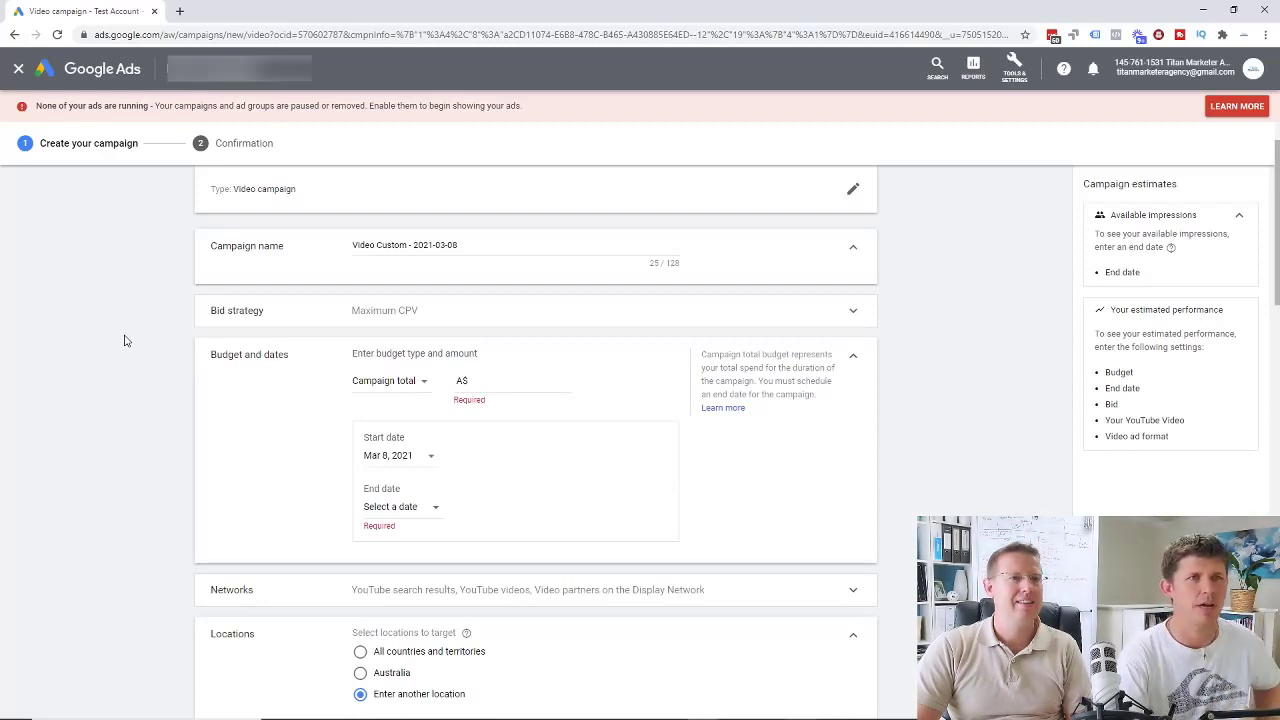
scroll(124, 341, up, 1)
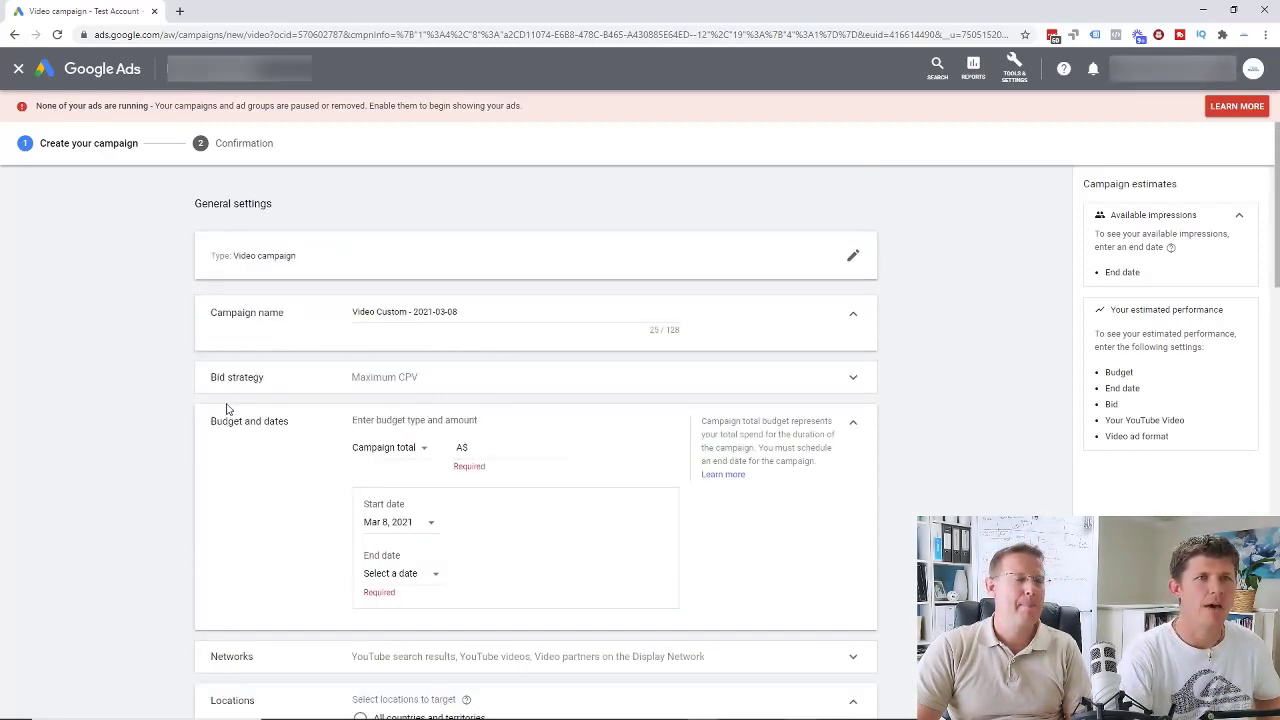
scroll(170, 328, down, 1)
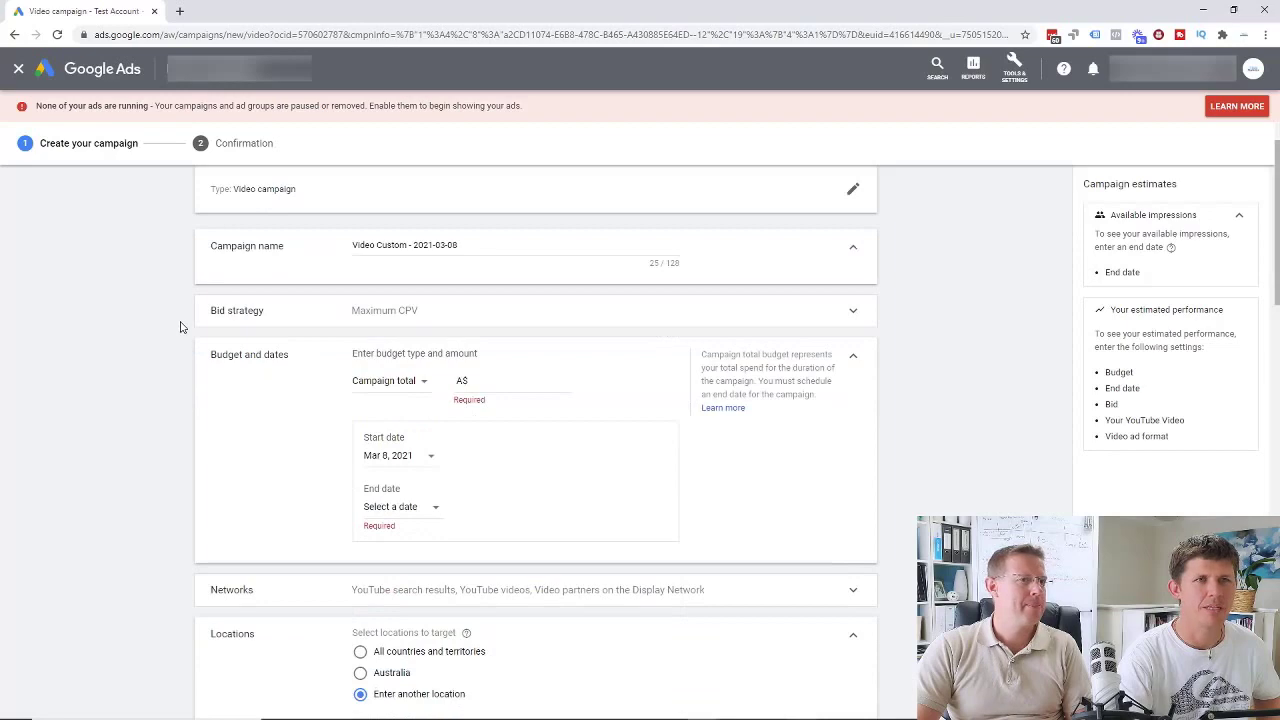
scroll(181, 327, down, 5)
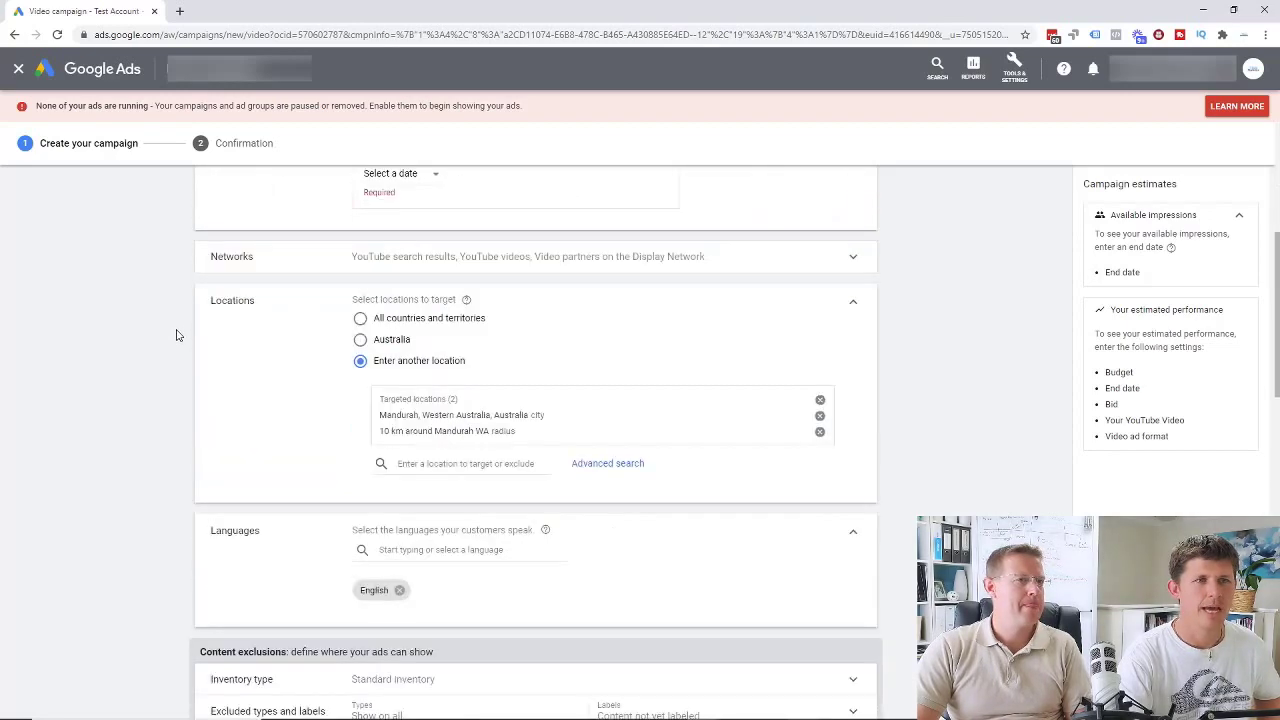
scroll(176, 335, down, 4)
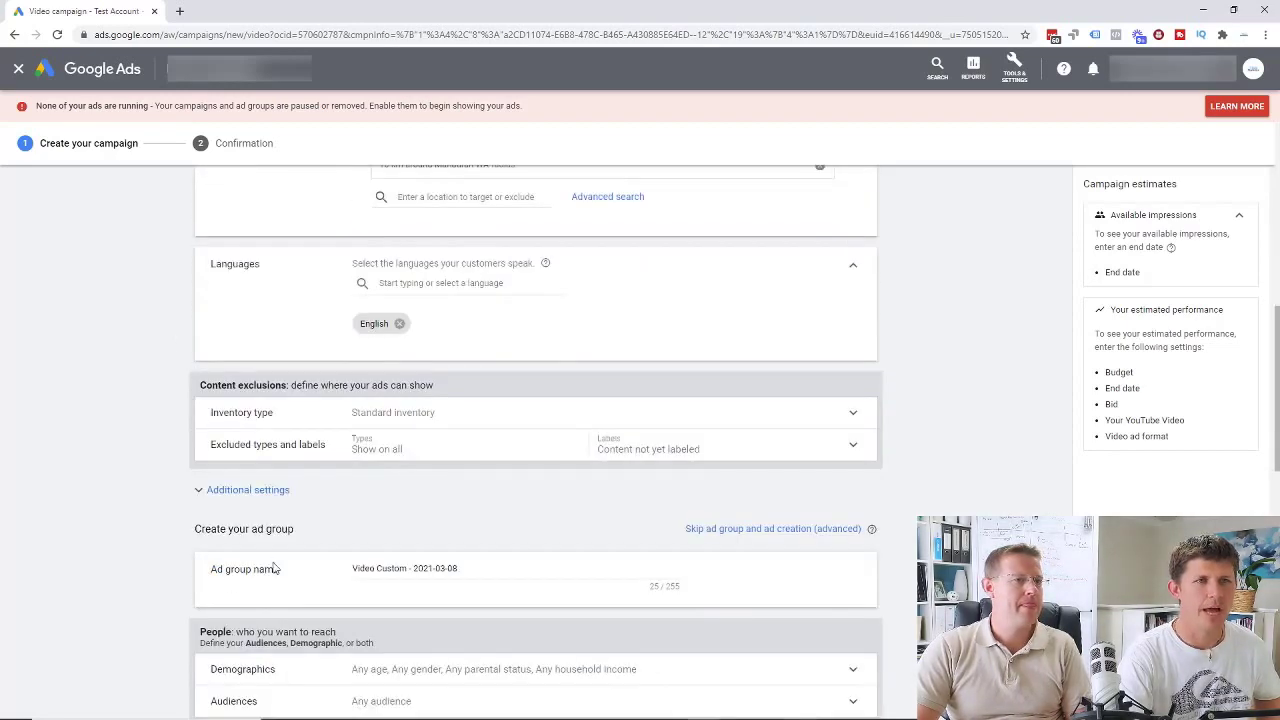
scroll(273, 568, down, 8)
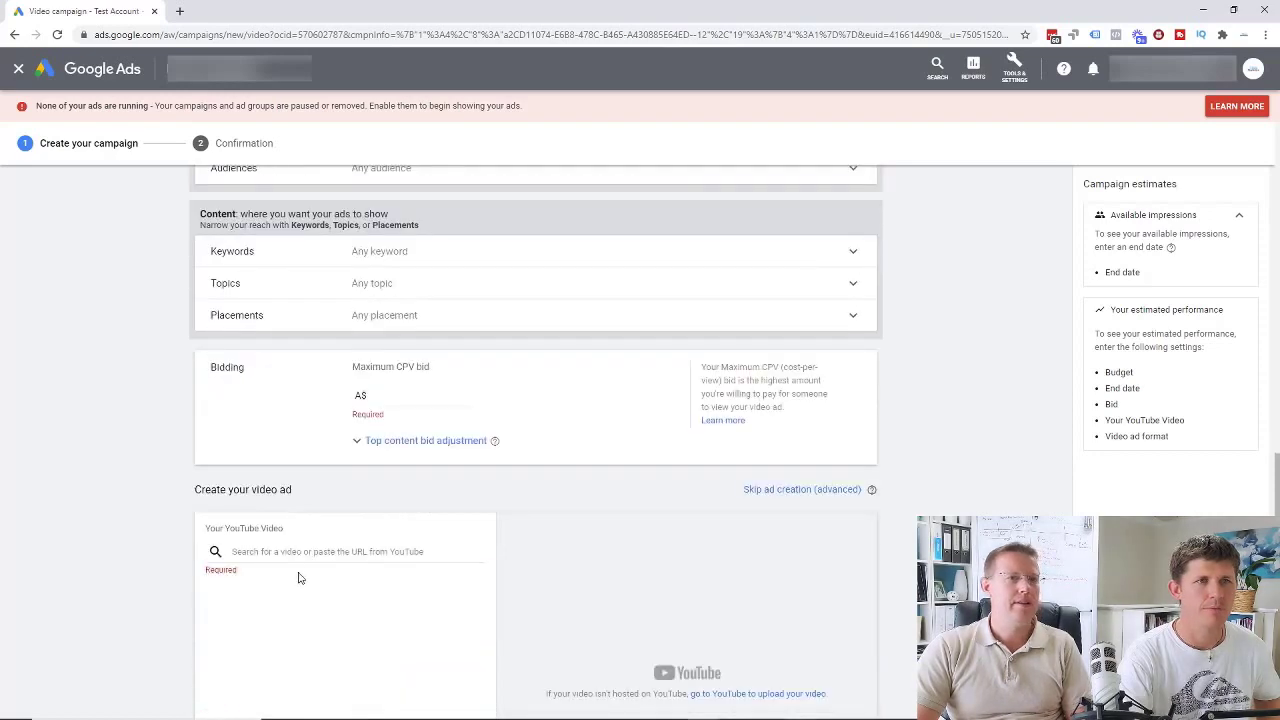
scroll(298, 577, down, 1)
scroll(346, 586, down, 1)
scroll(346, 586, up, 1)
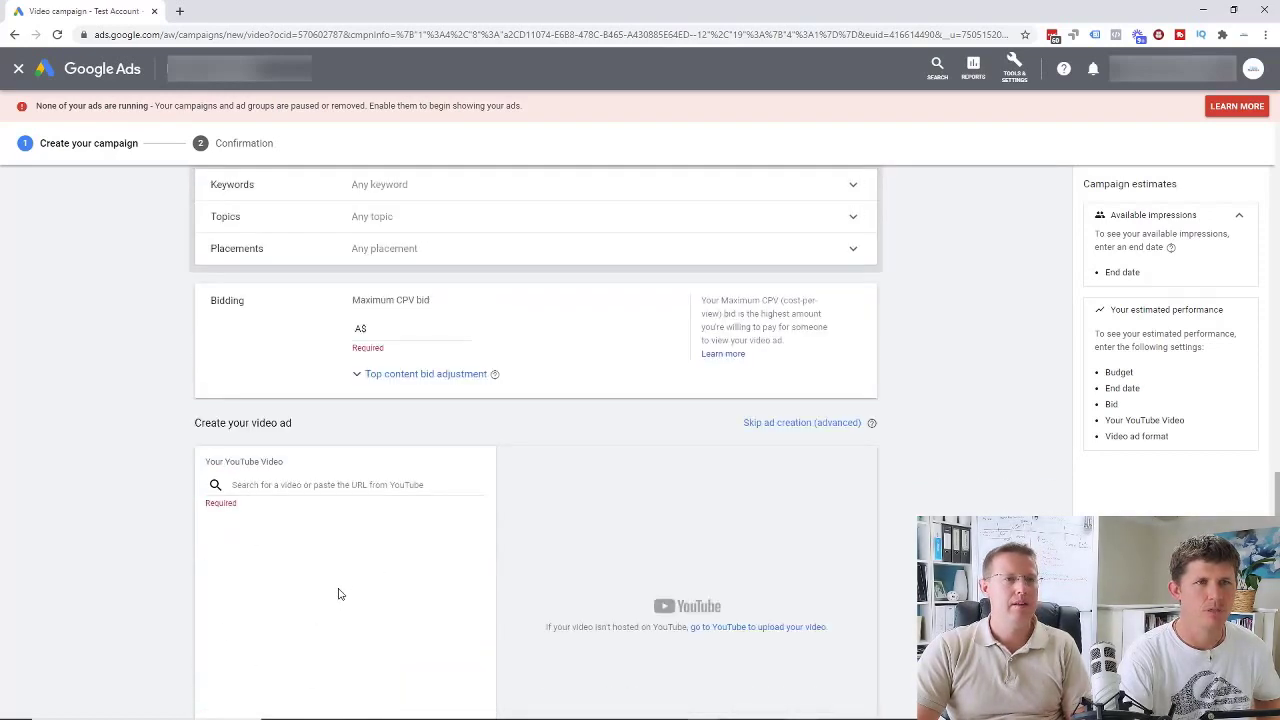
scroll(246, 597, up, 11)
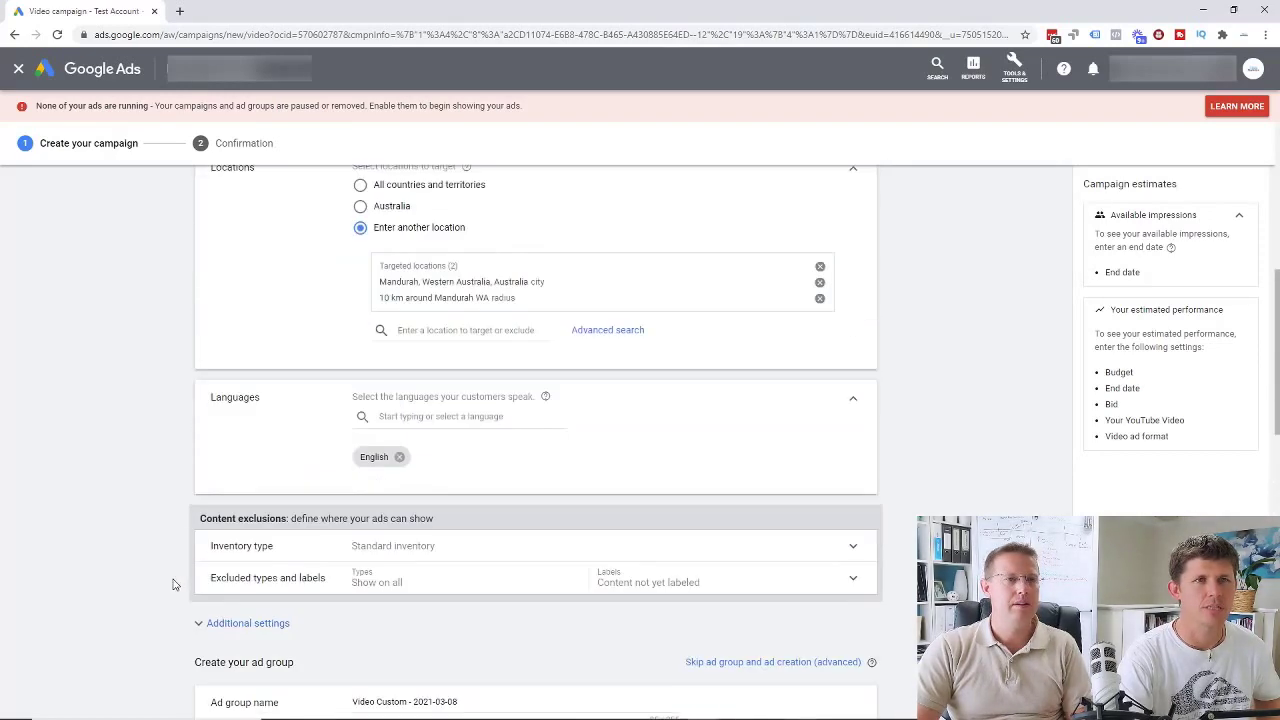
scroll(172, 584, up, 8)
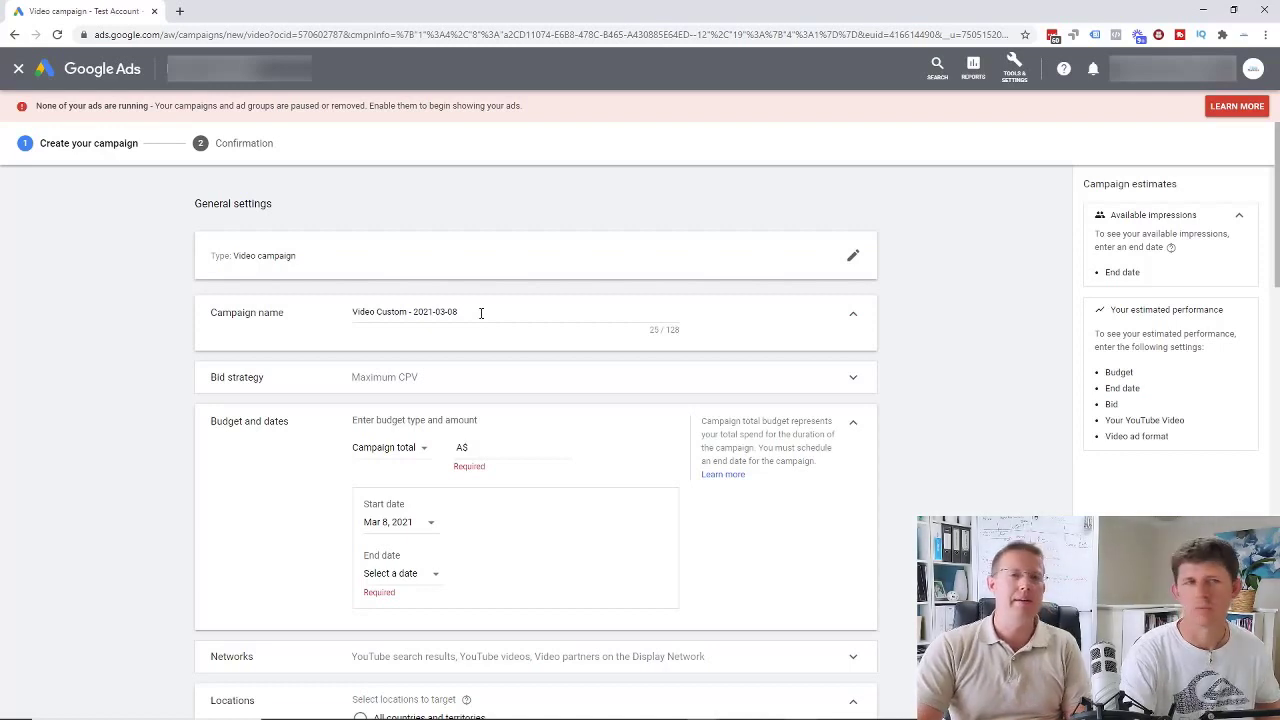
Replace the default campaign name with Test
click(481, 313)
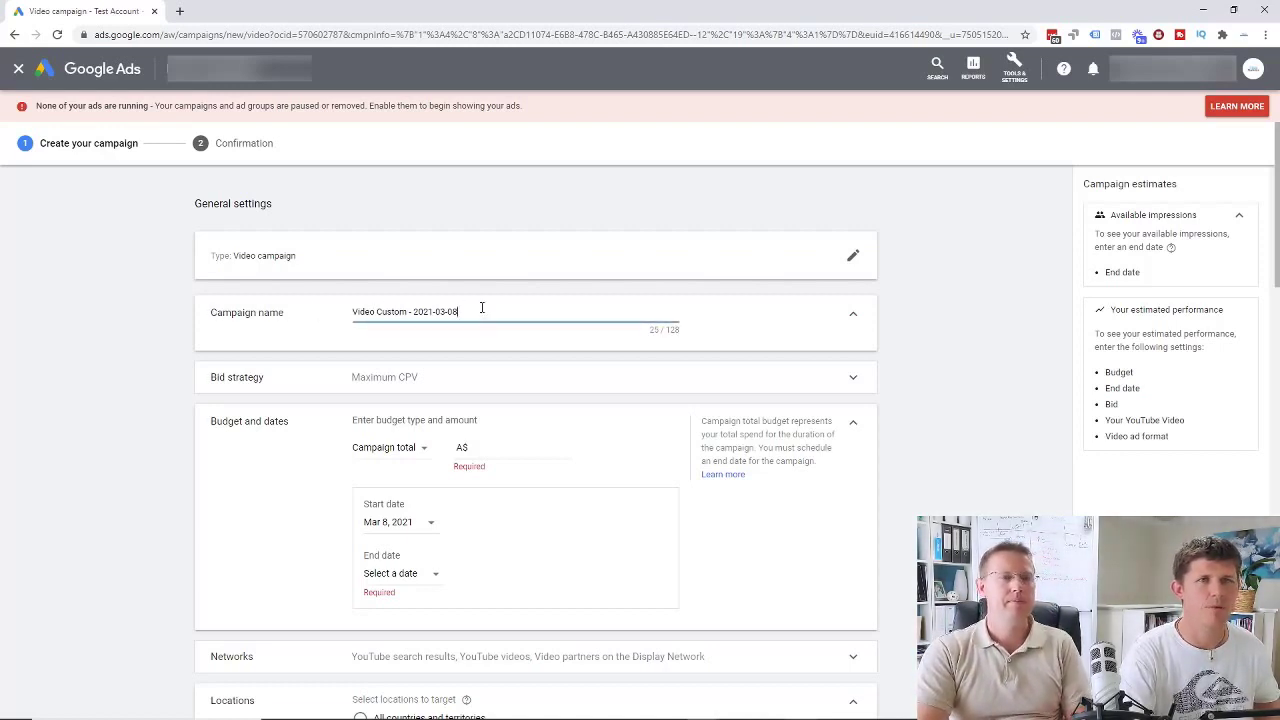
drag(480, 310, 346, 323)
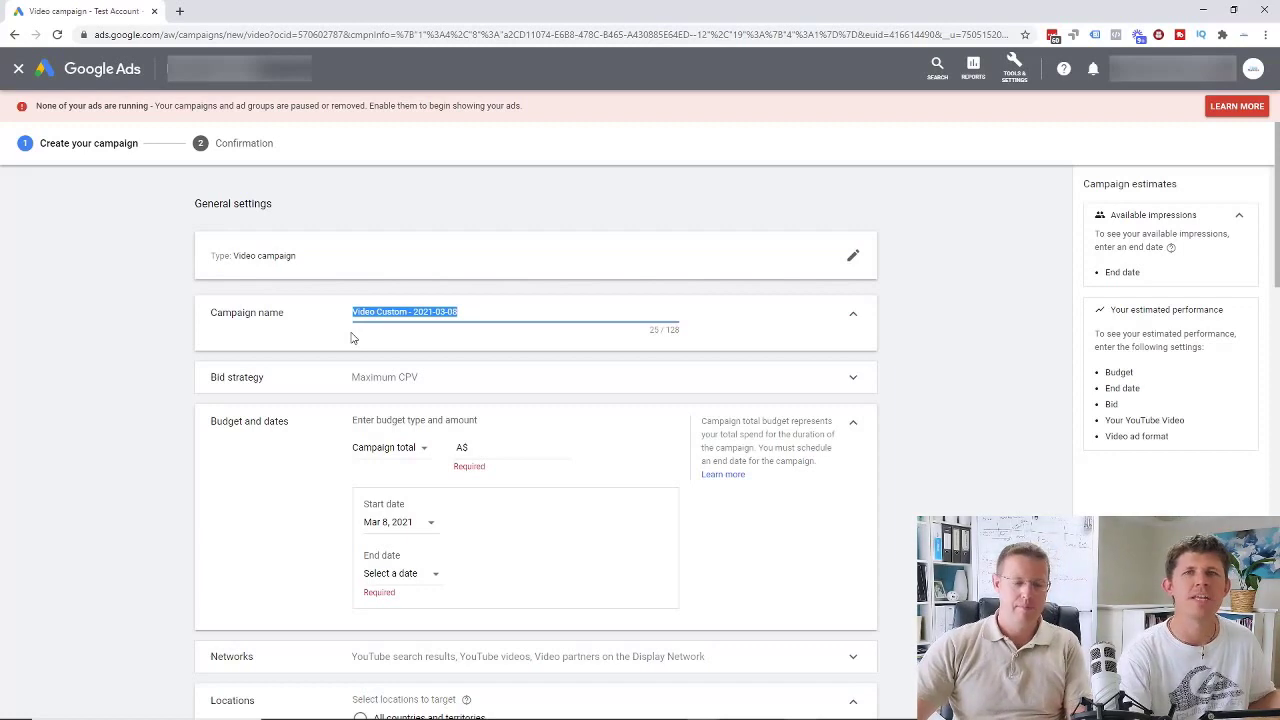
text(Test)
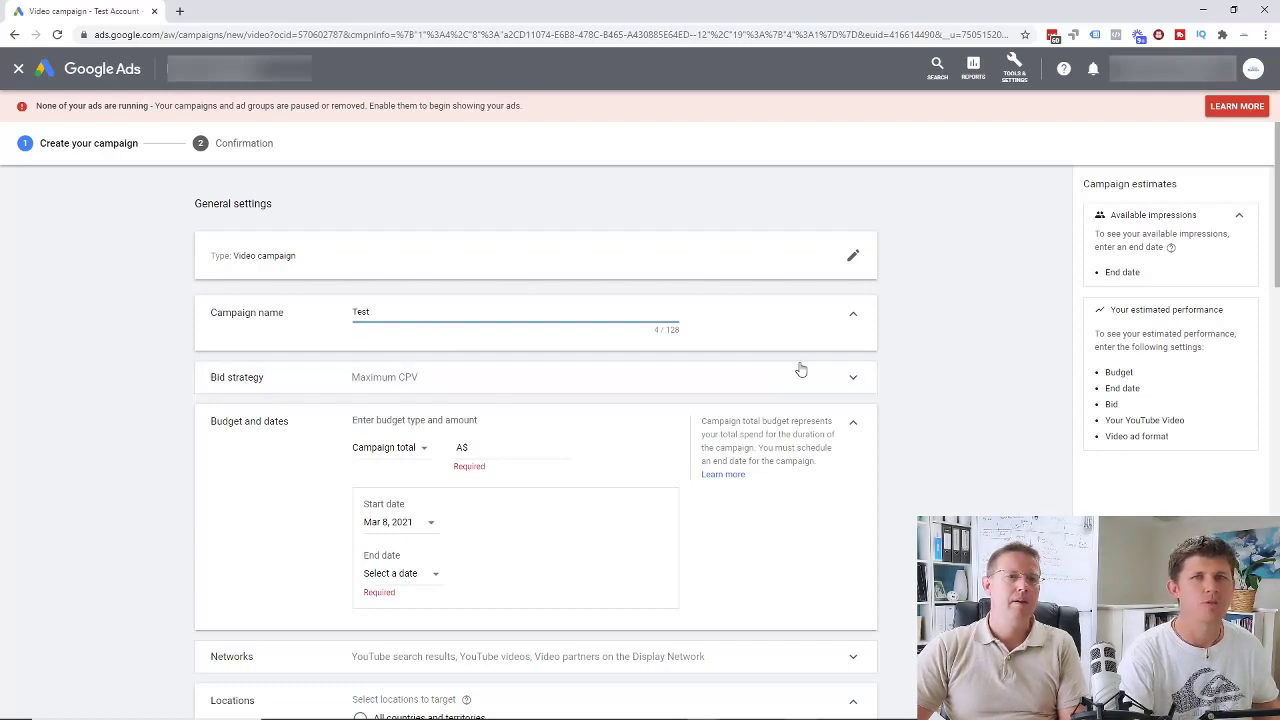
Choose Maximum CPV as the campaign's bid strategy and check why the other listed strategies are unavailable
click(850, 381)
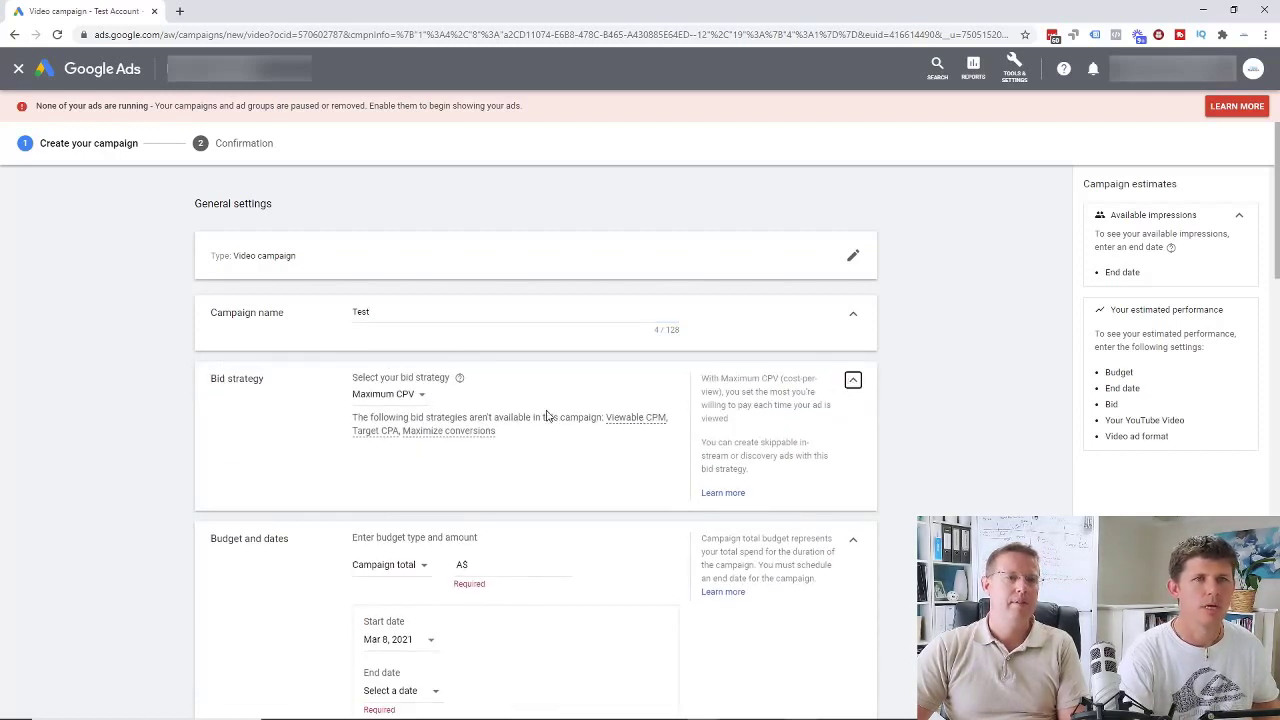
click(421, 402)
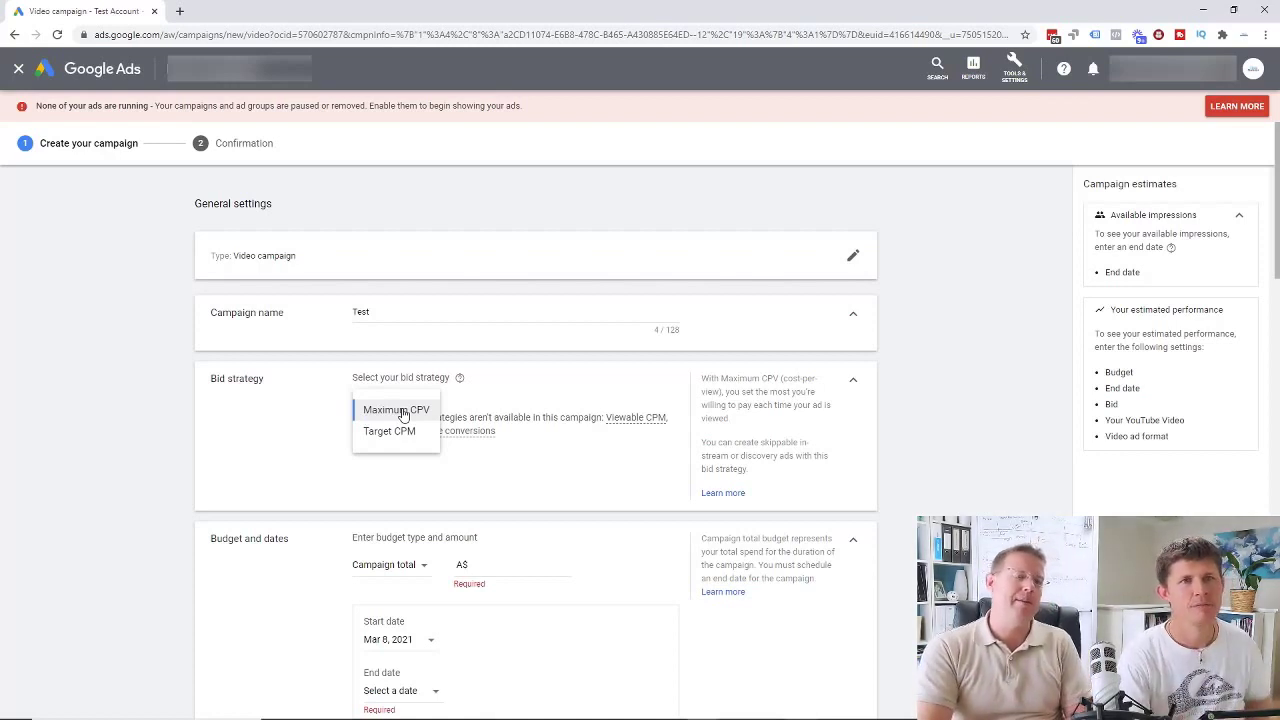
click(403, 413)
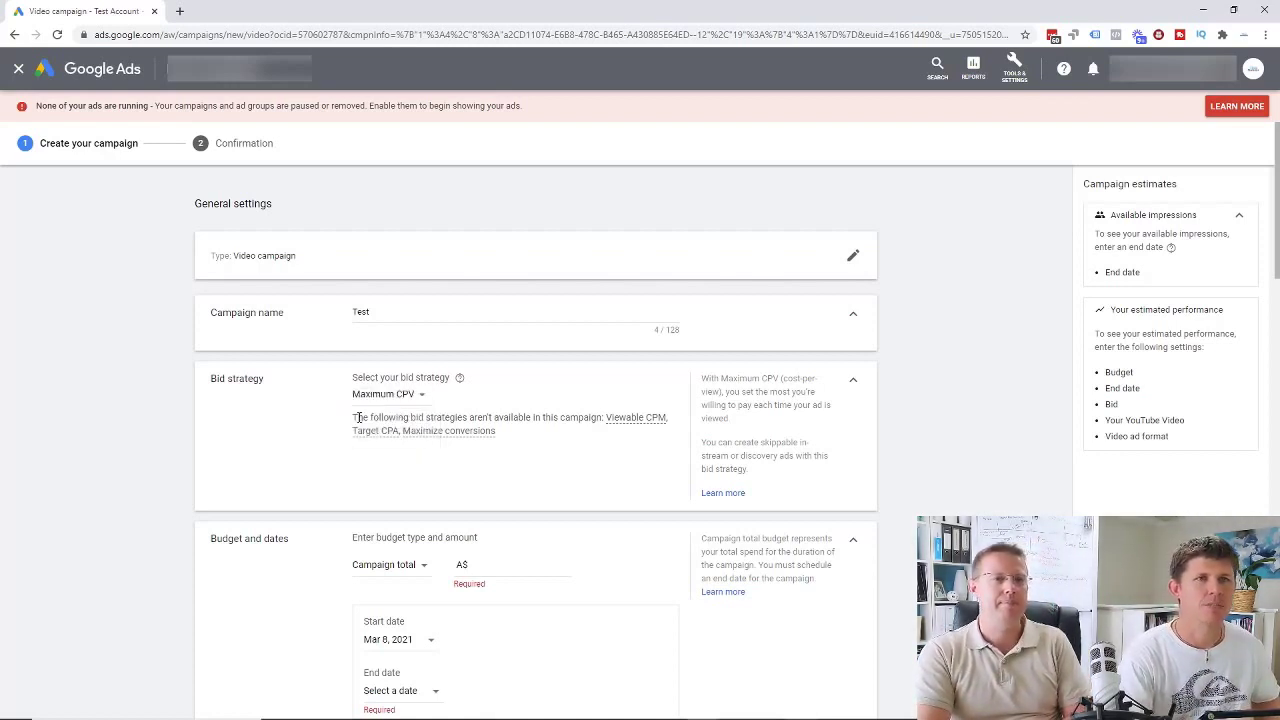
scroll(484, 419, down, 1)
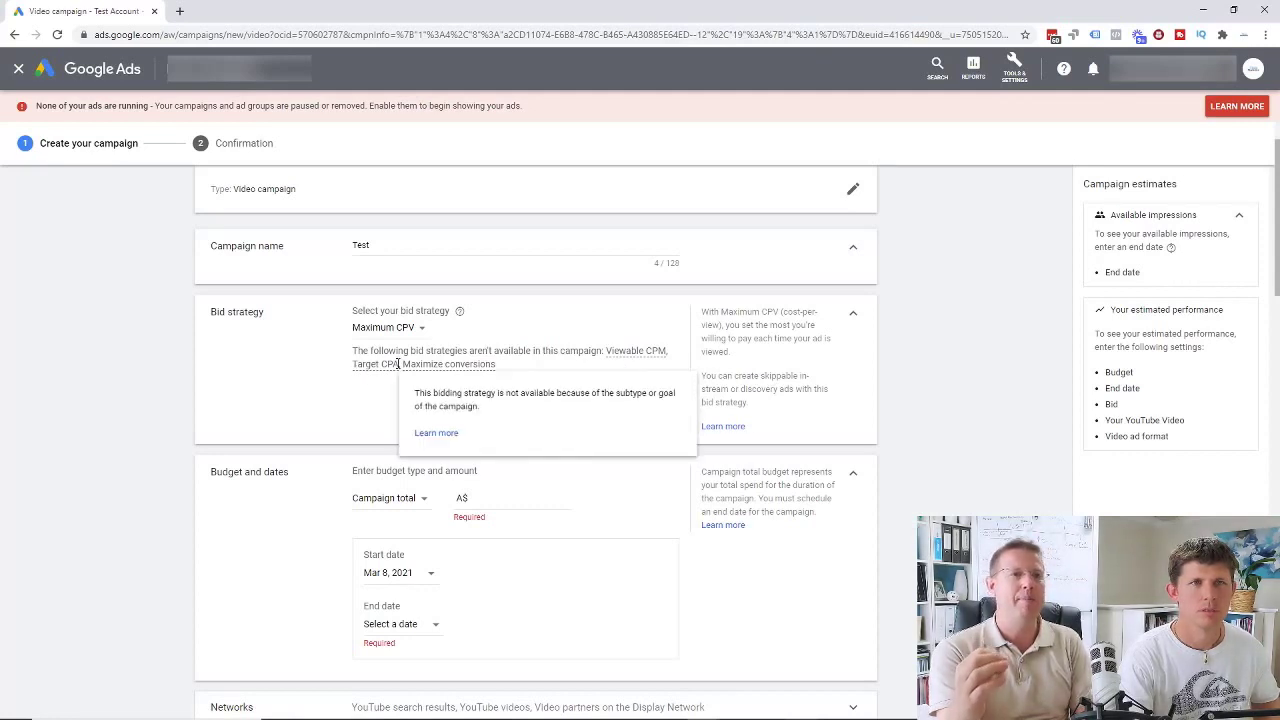
mouse_move(426, 362)
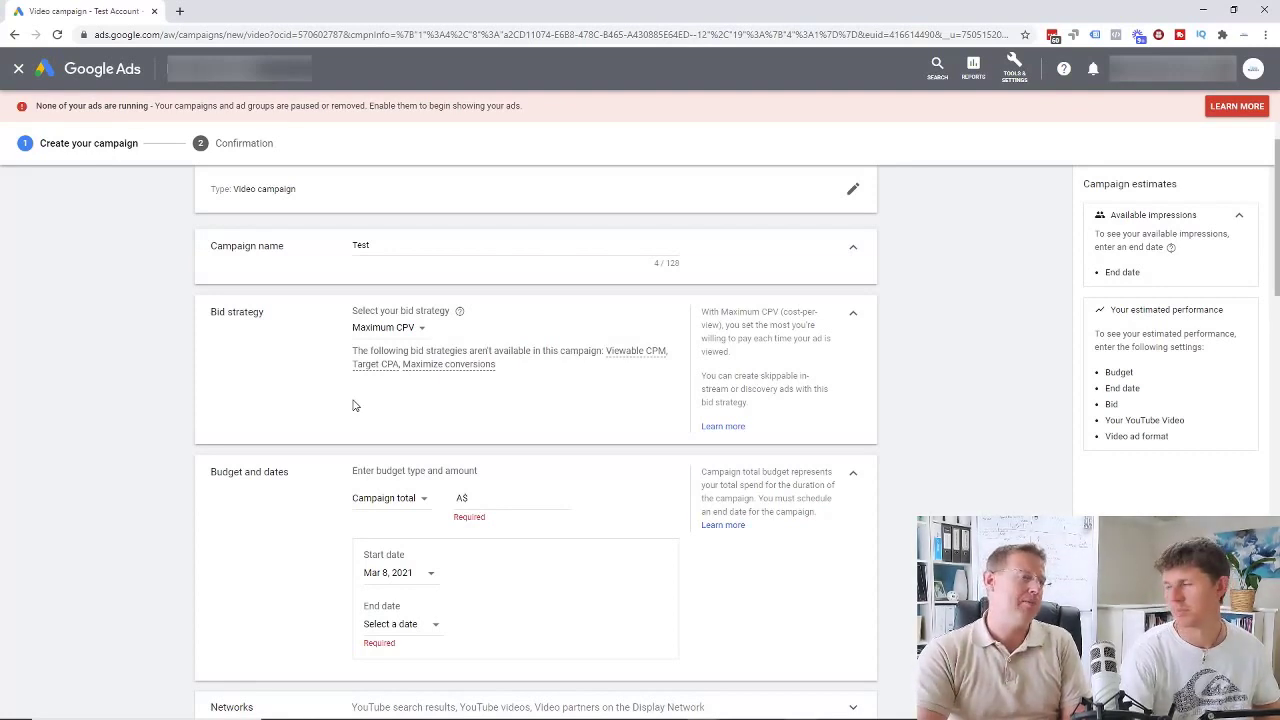
Set the campaign budget to A$20.00 and its budget type to Daily
scroll(354, 405, down, 1)
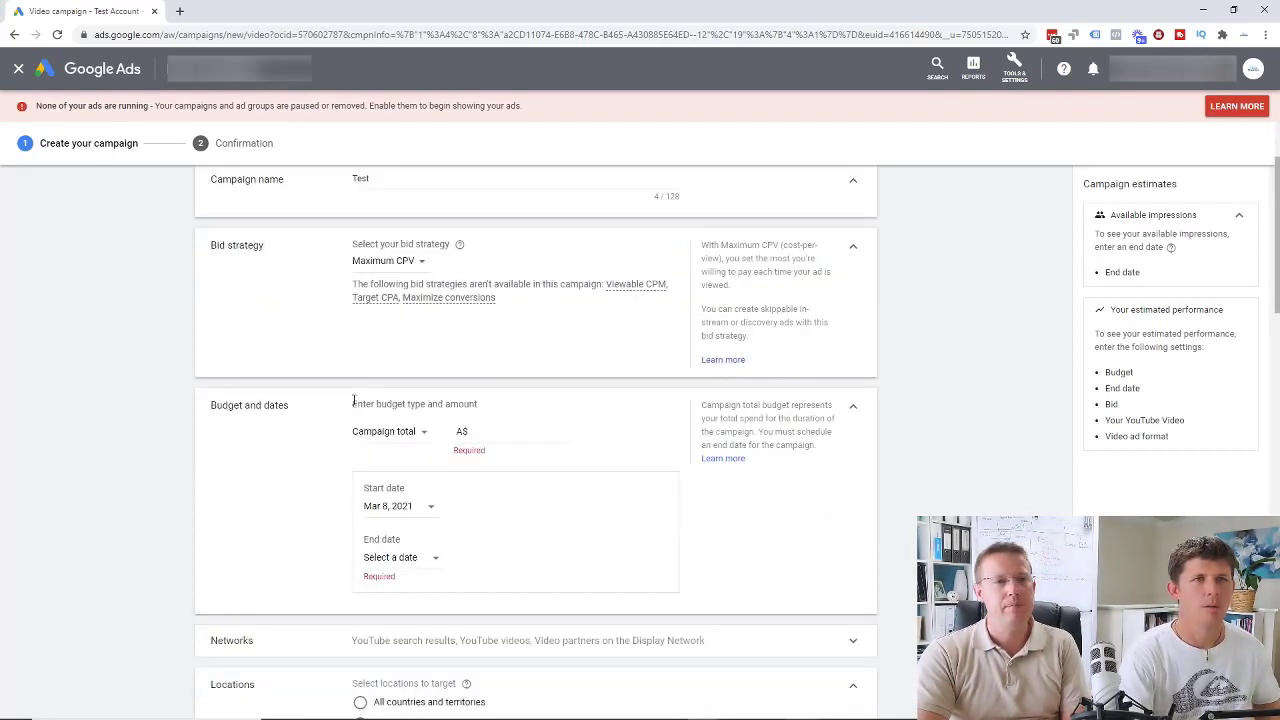
scroll(320, 432, down, 1)
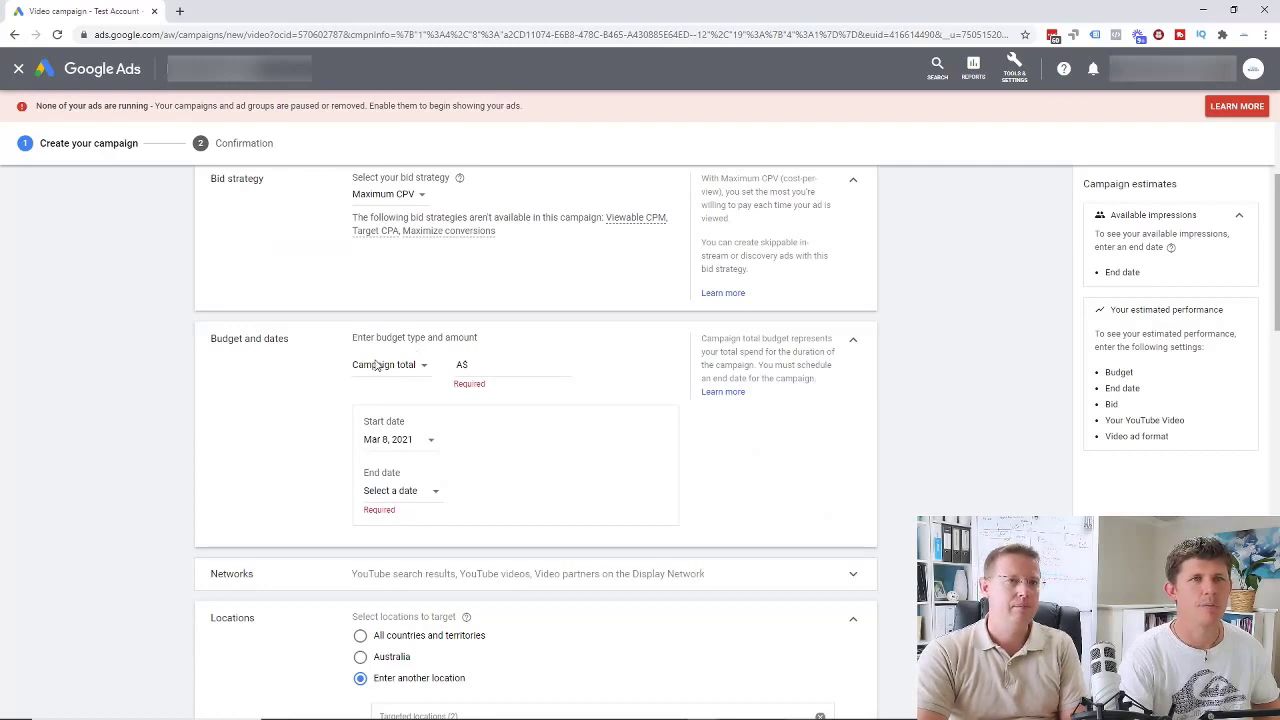
click(474, 363)
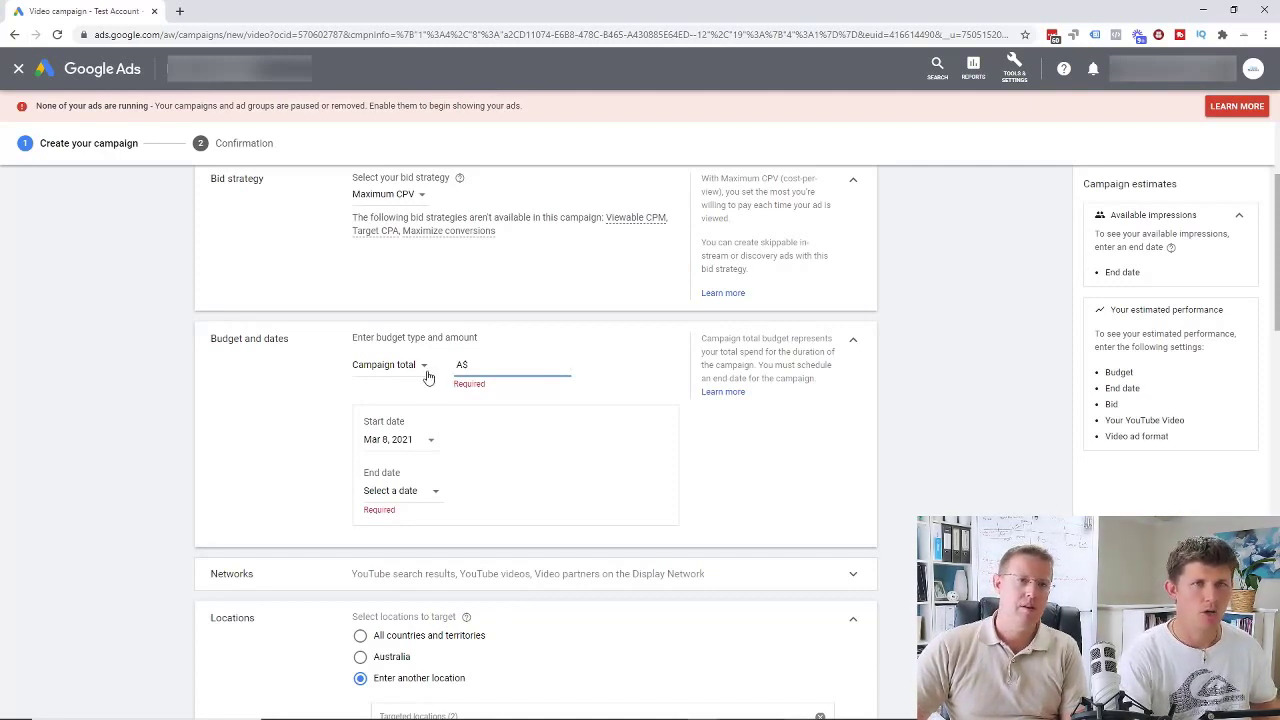
text(20)
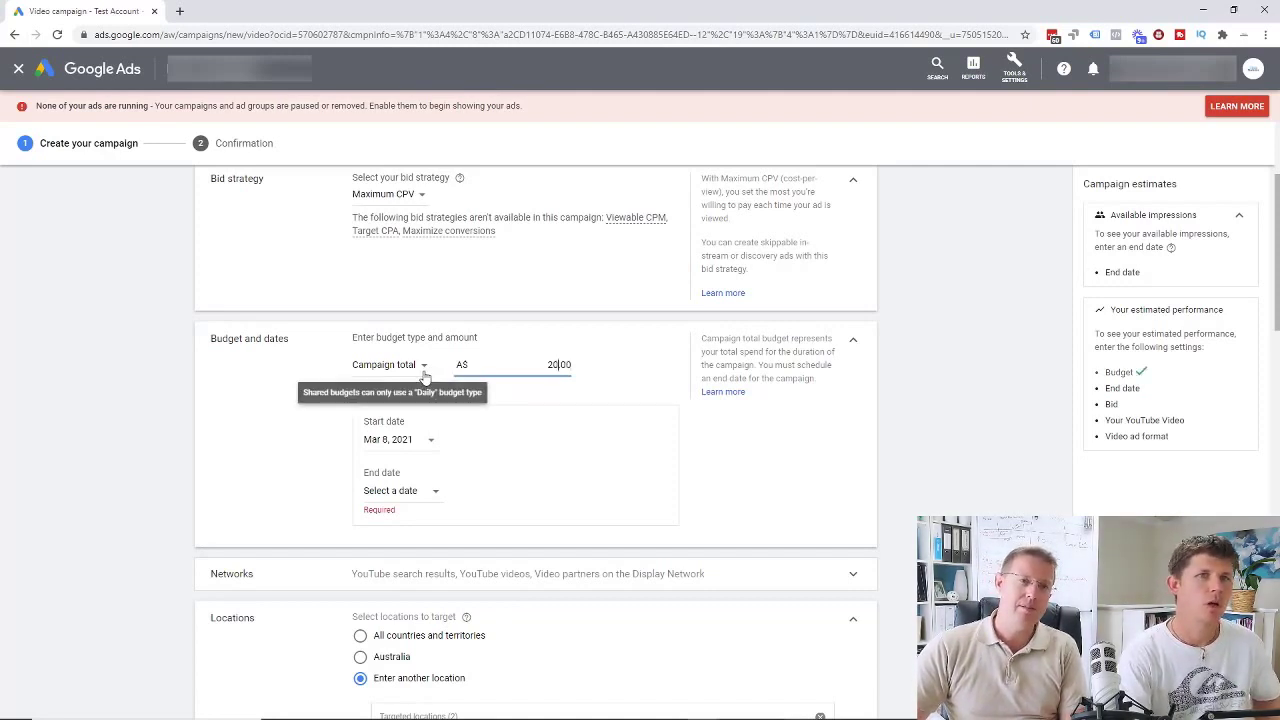
click(424, 376)
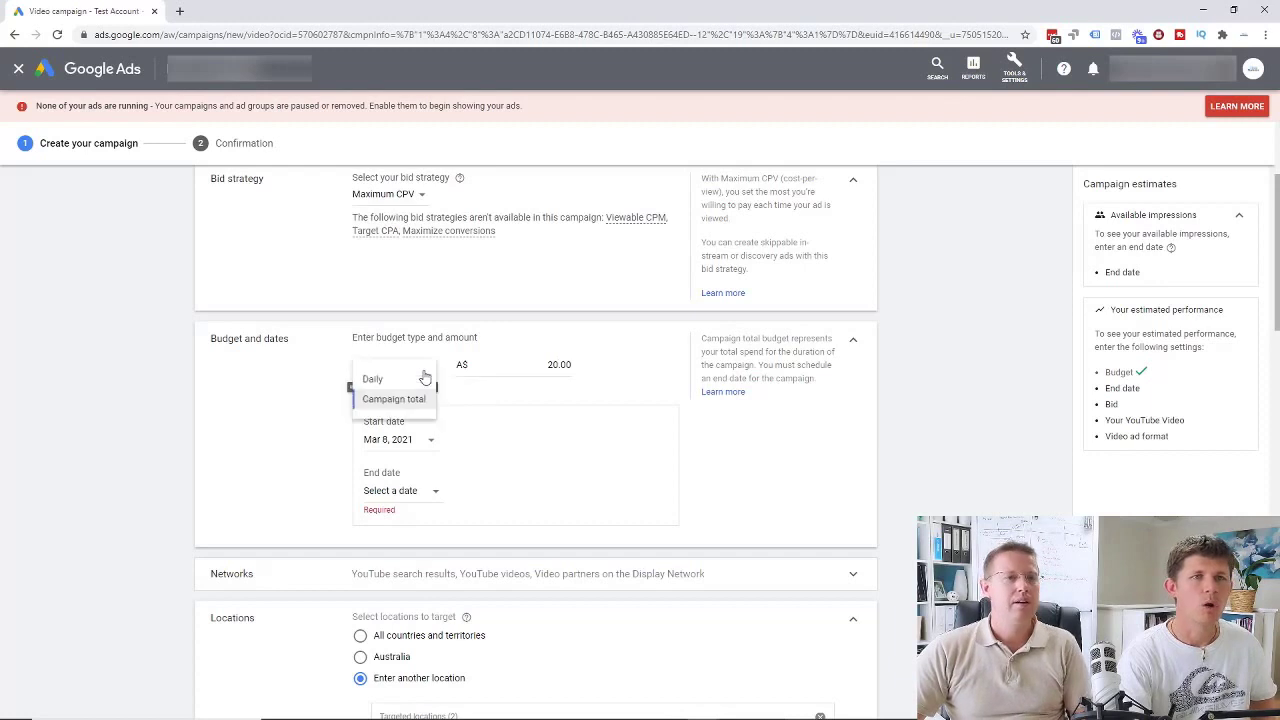
click(393, 386)
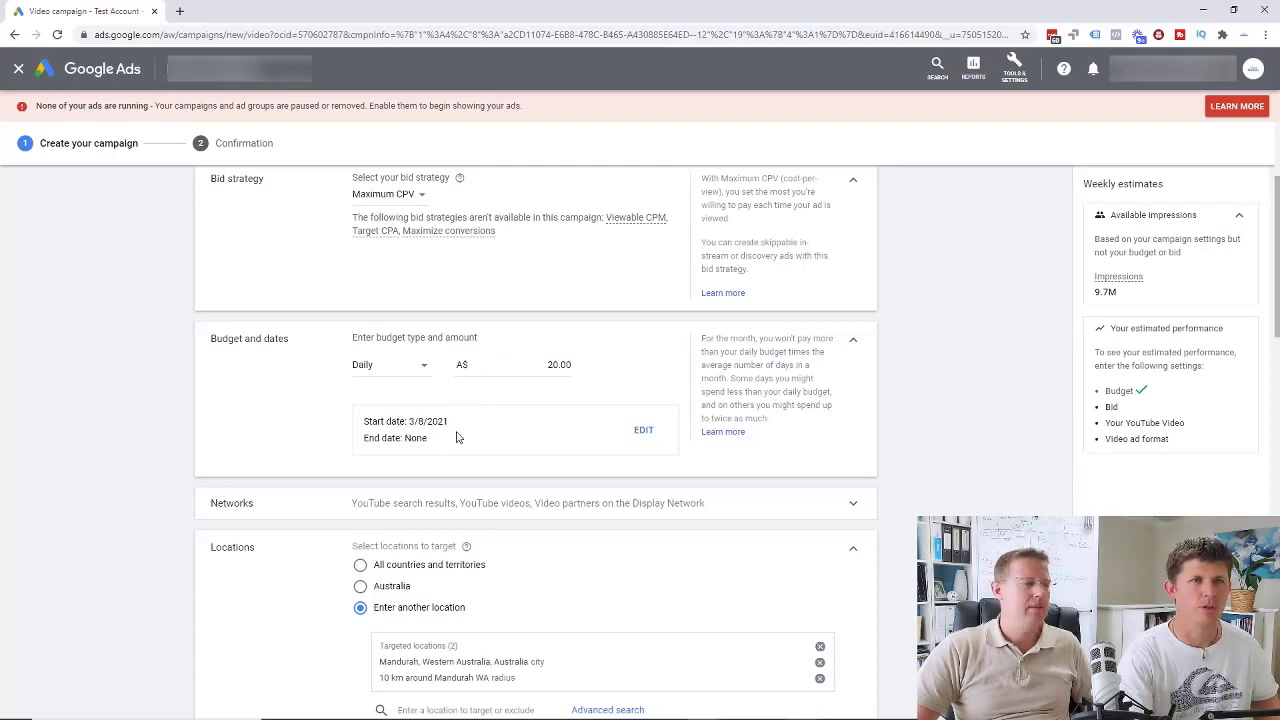
Exclude Video partners on the Display Network and YouTube search results from the campaign's networks, keeping only YouTube videos
scroll(397, 437, down, 1)
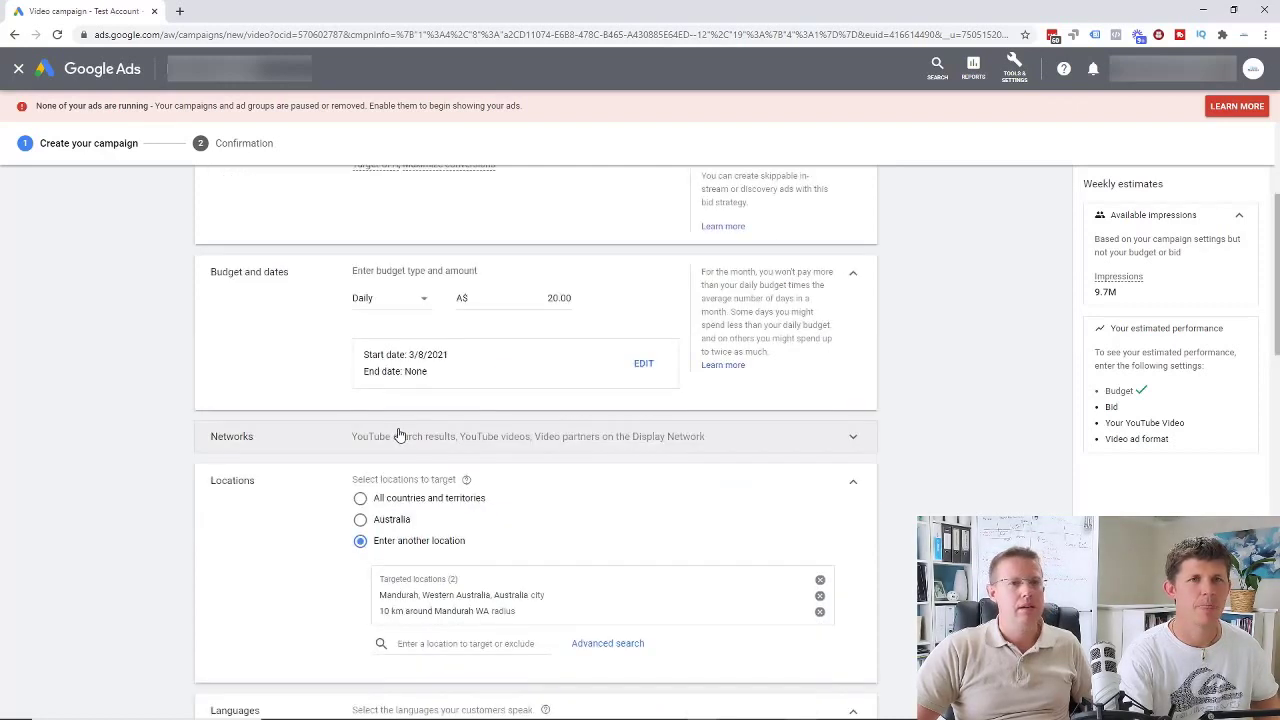
click(849, 438)
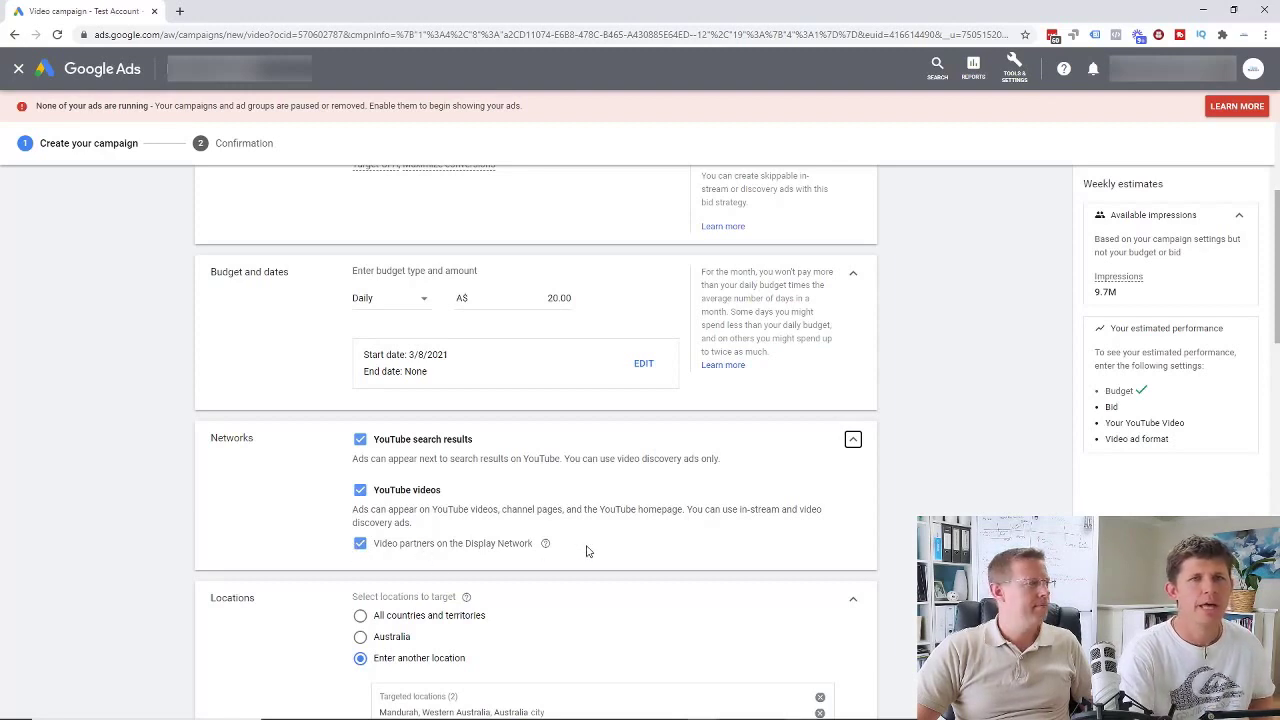
click(361, 545)
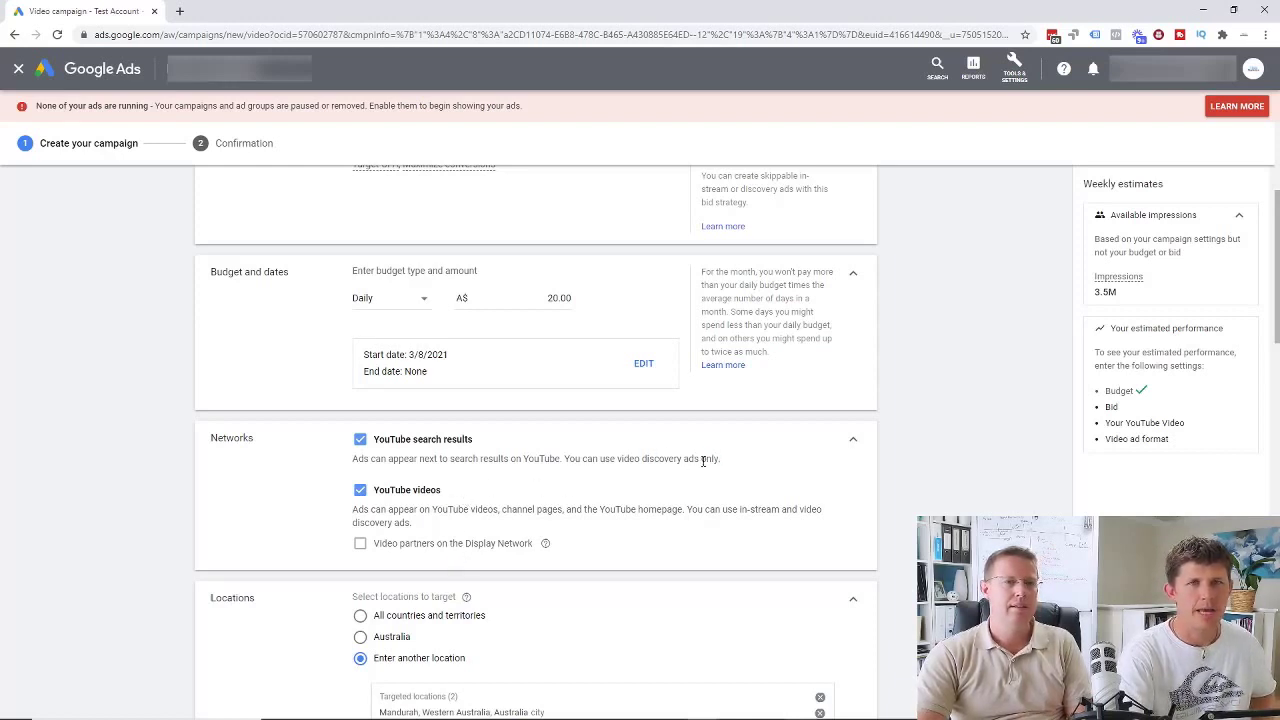
click(361, 443)
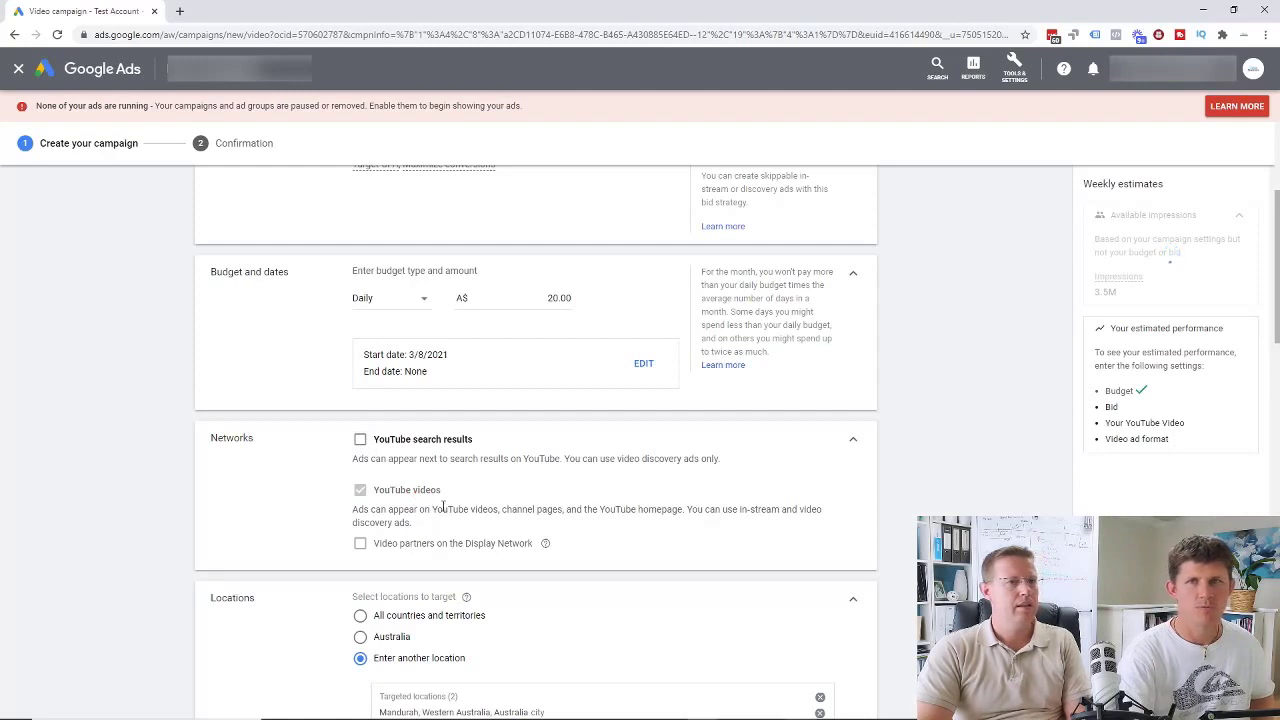
mouse_move(364, 493)
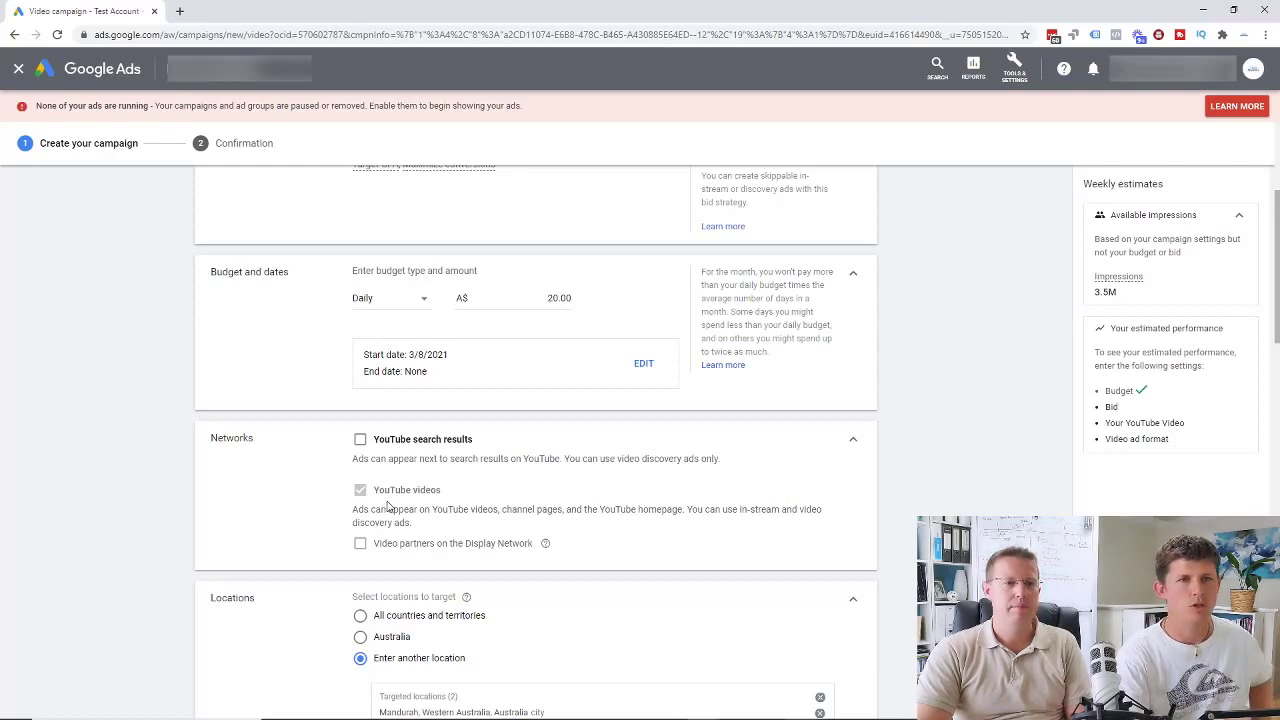
scroll(387, 507, down, 1)
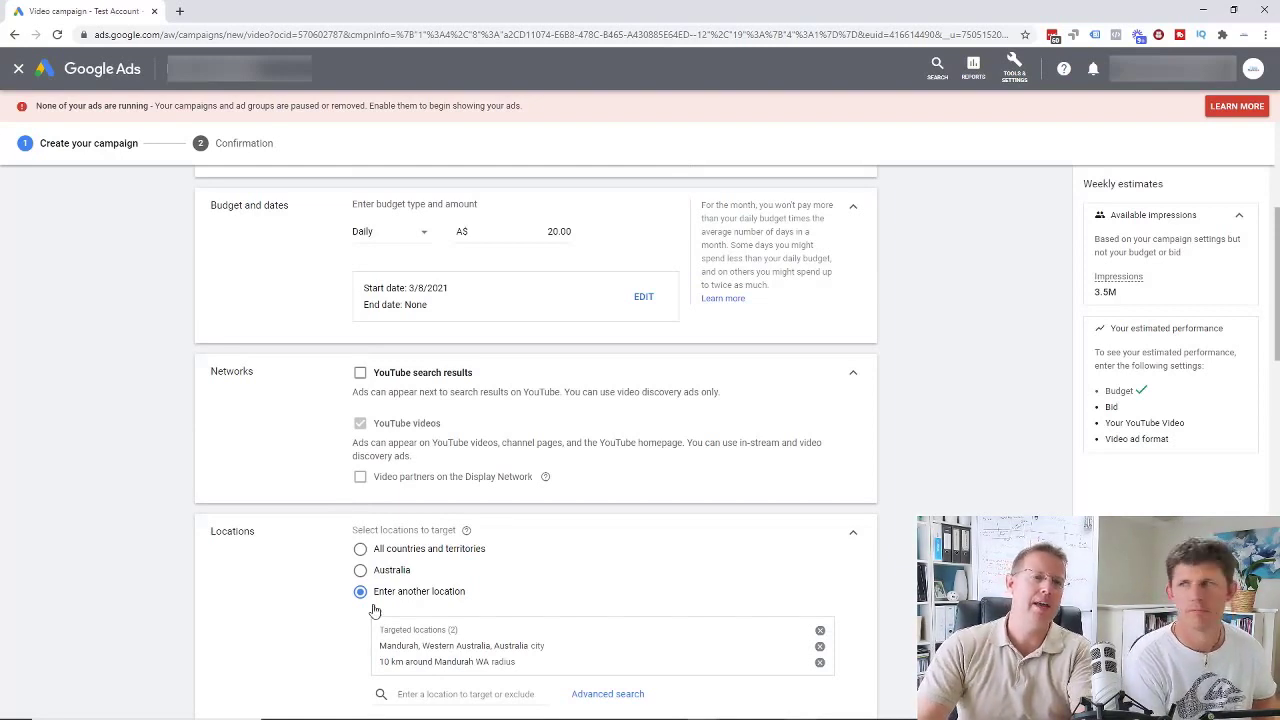
mouse_move(539, 706)
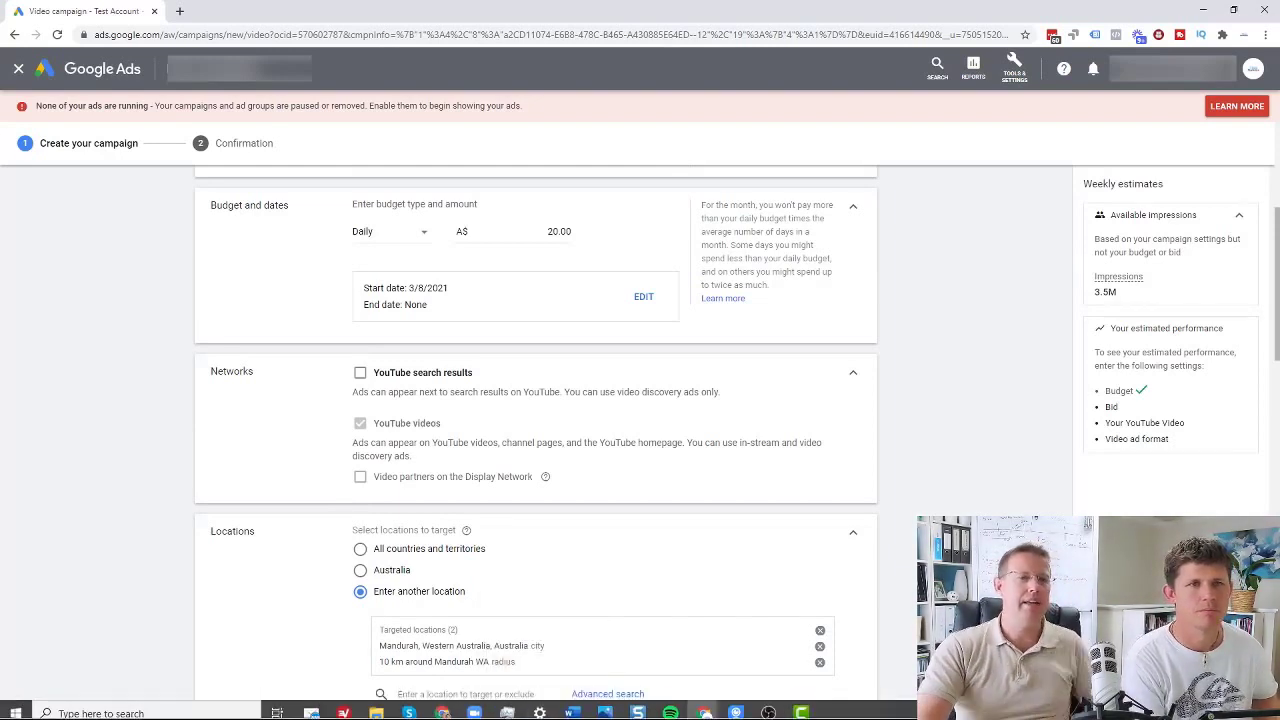
Compare the location options, settle on entering another location, and remove both preset Mandurah targets
scroll(390, 466, down, 2)
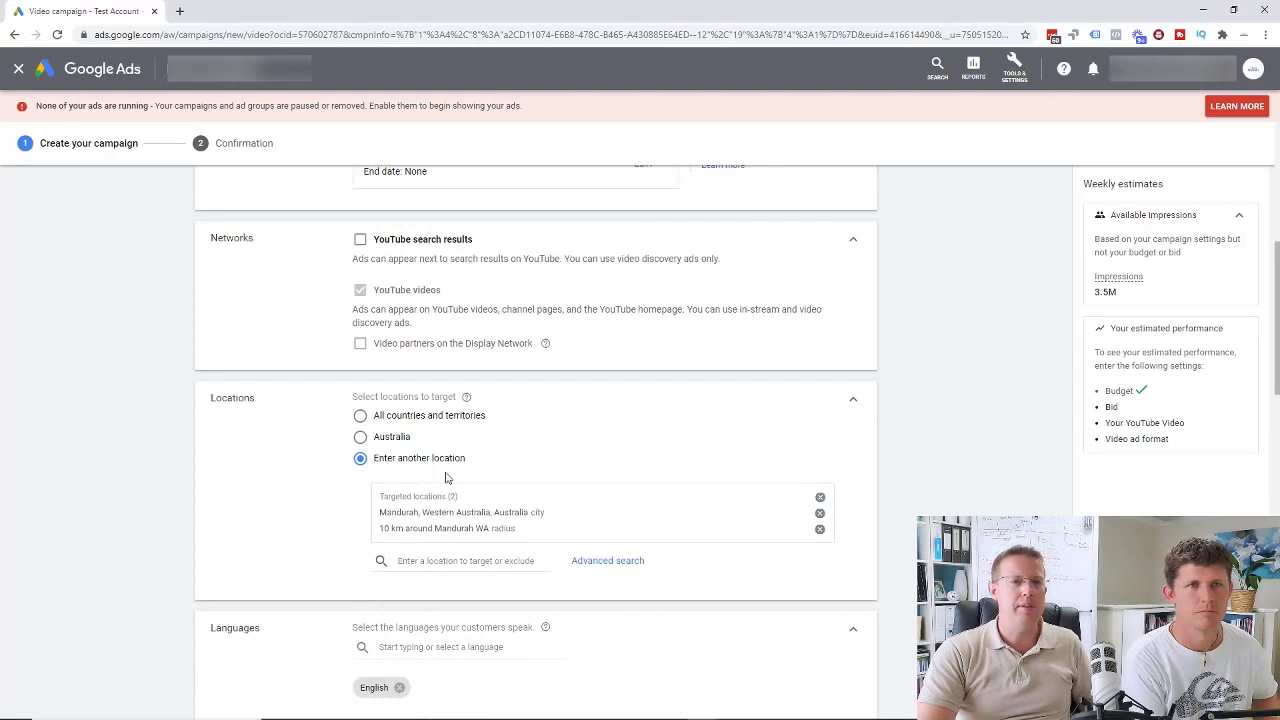
click(360, 437)
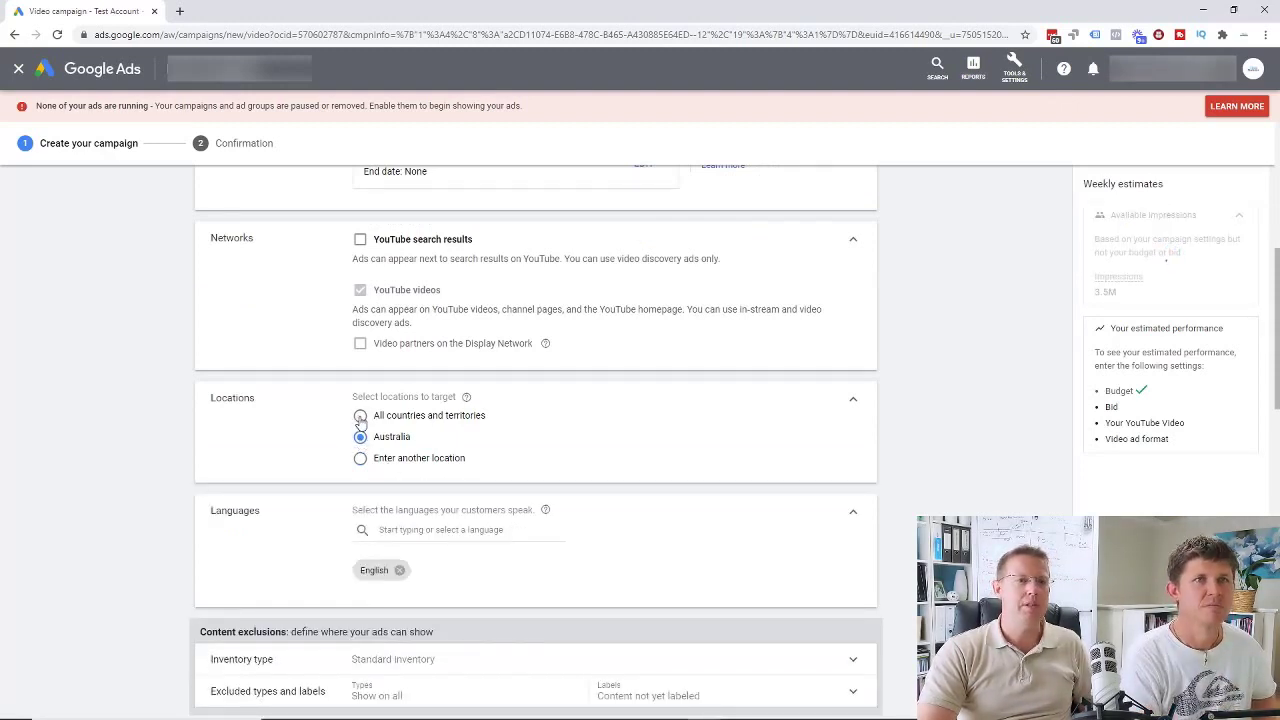
click(360, 416)
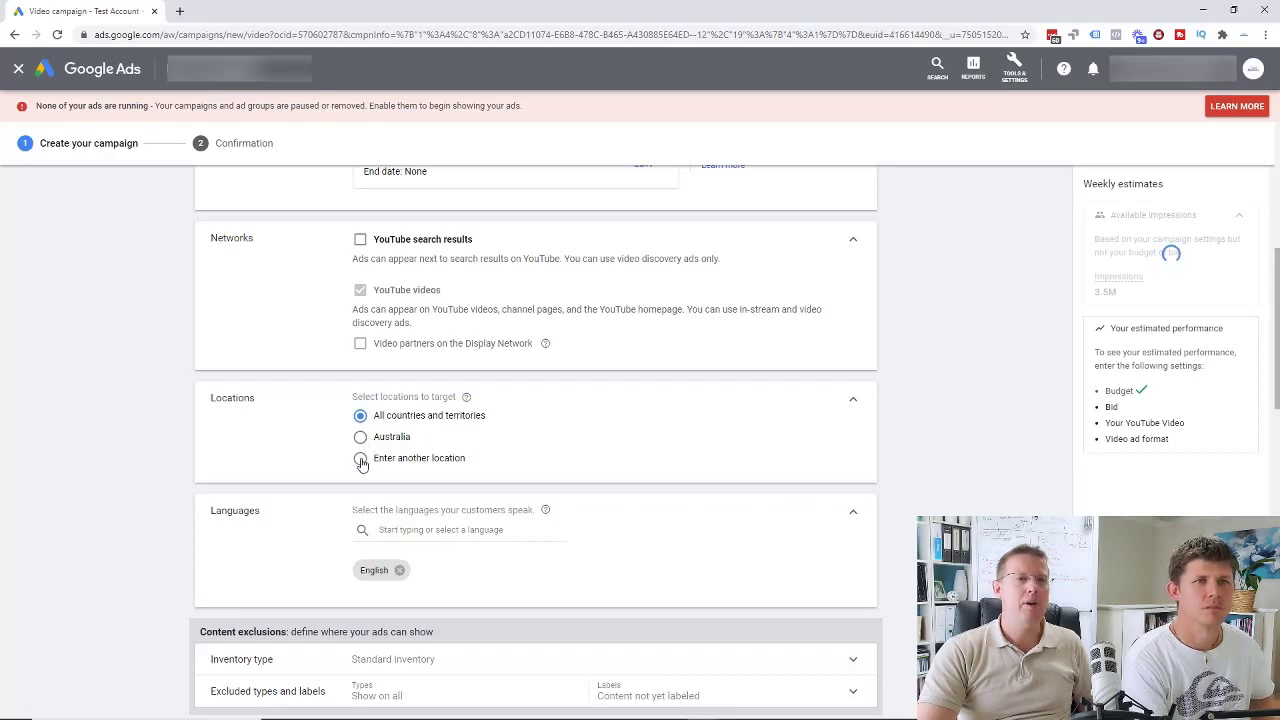
click(360, 460)
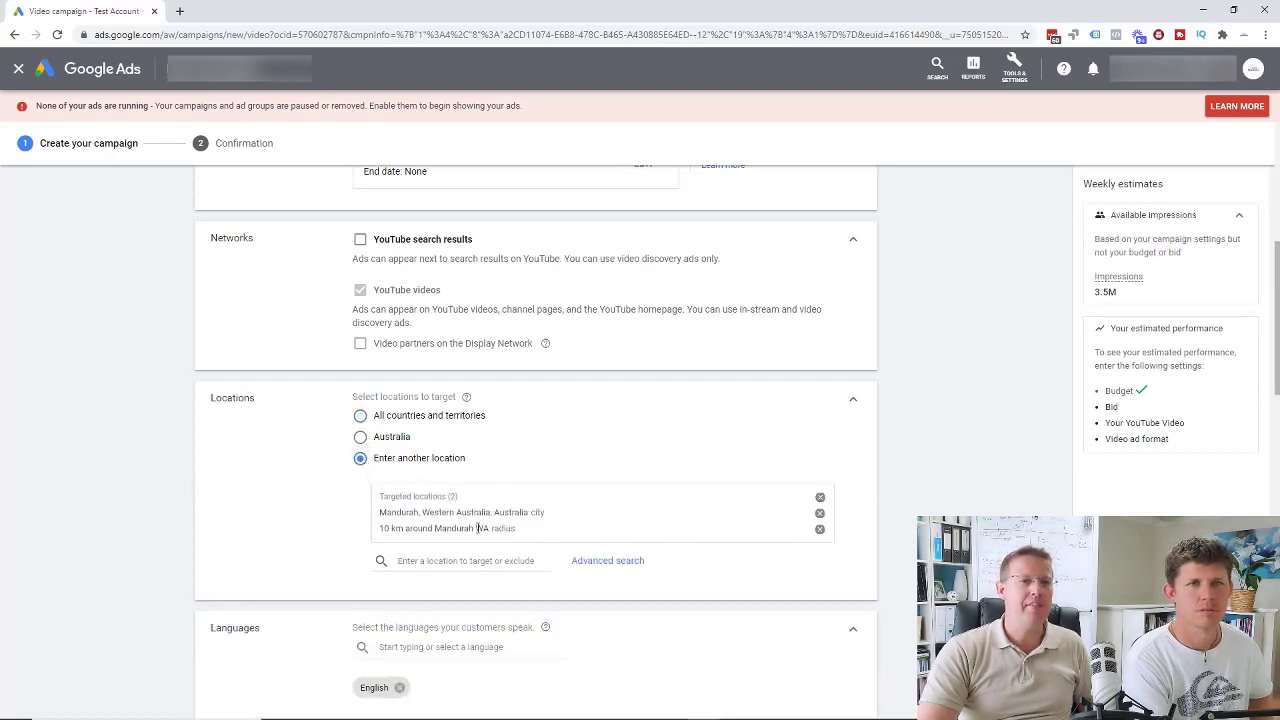
click(820, 499)
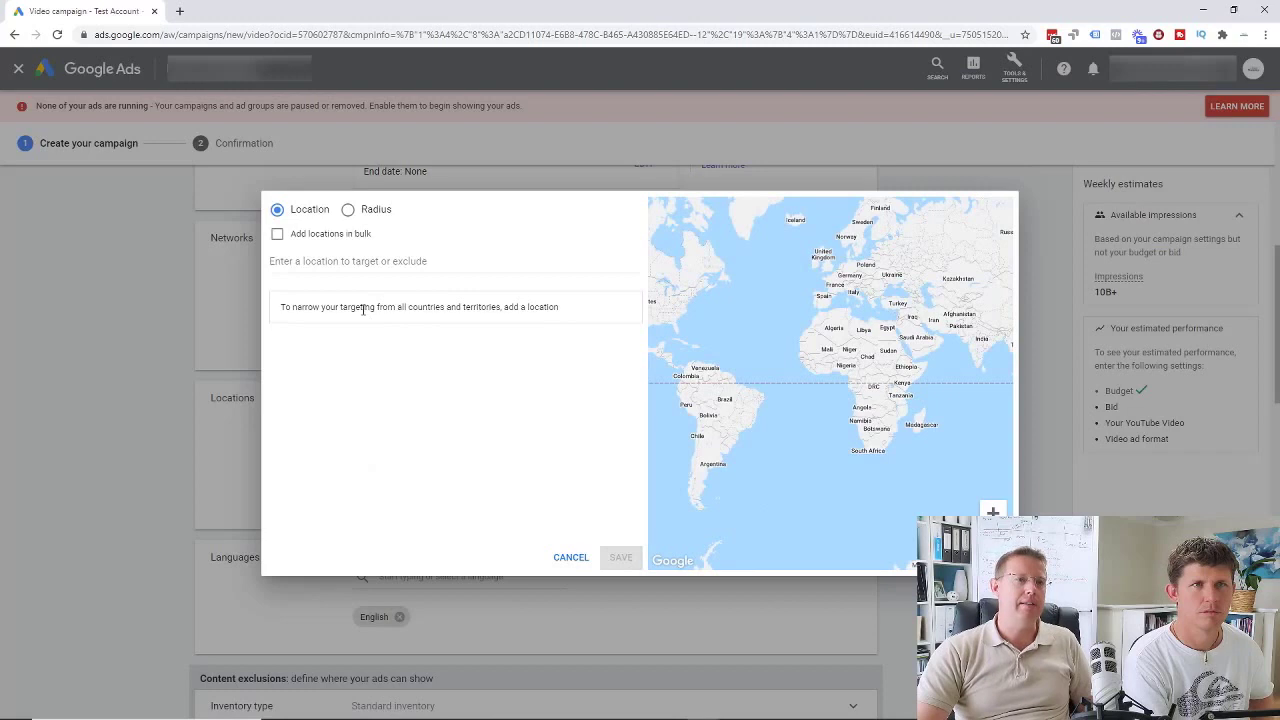
Search the advanced location settings for United States and target the whole country
click(338, 261)
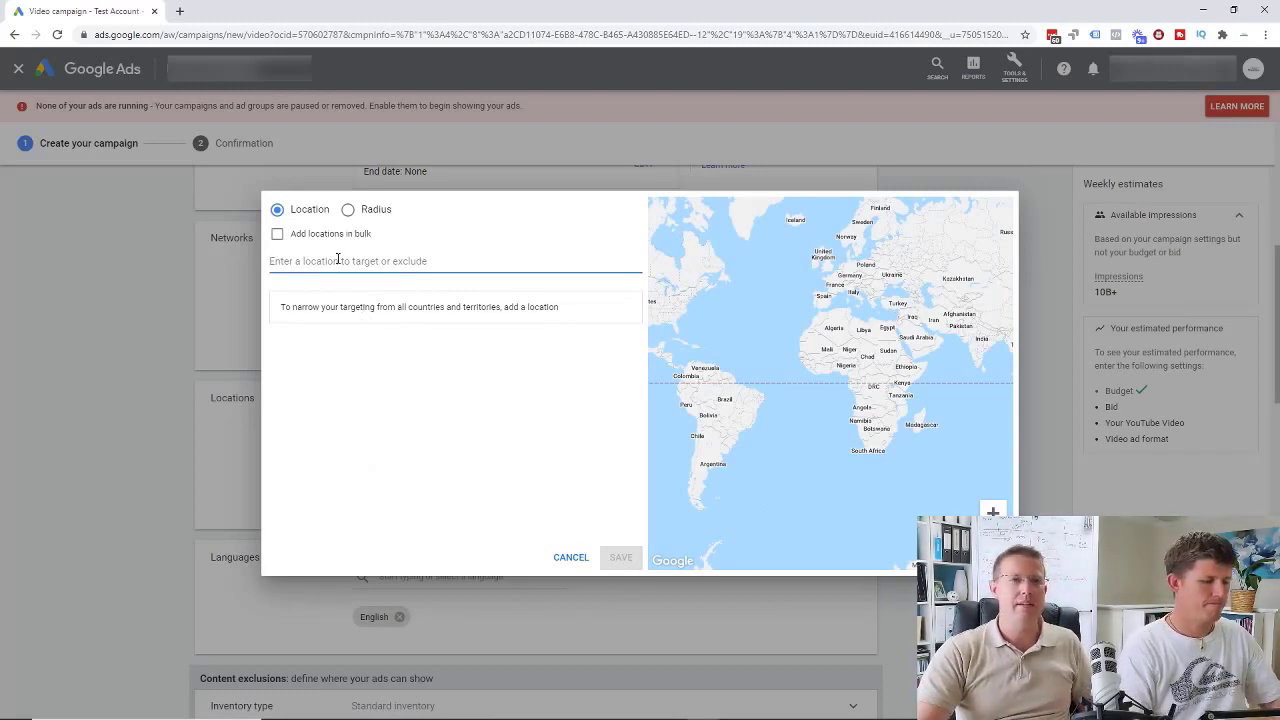
text(Un)
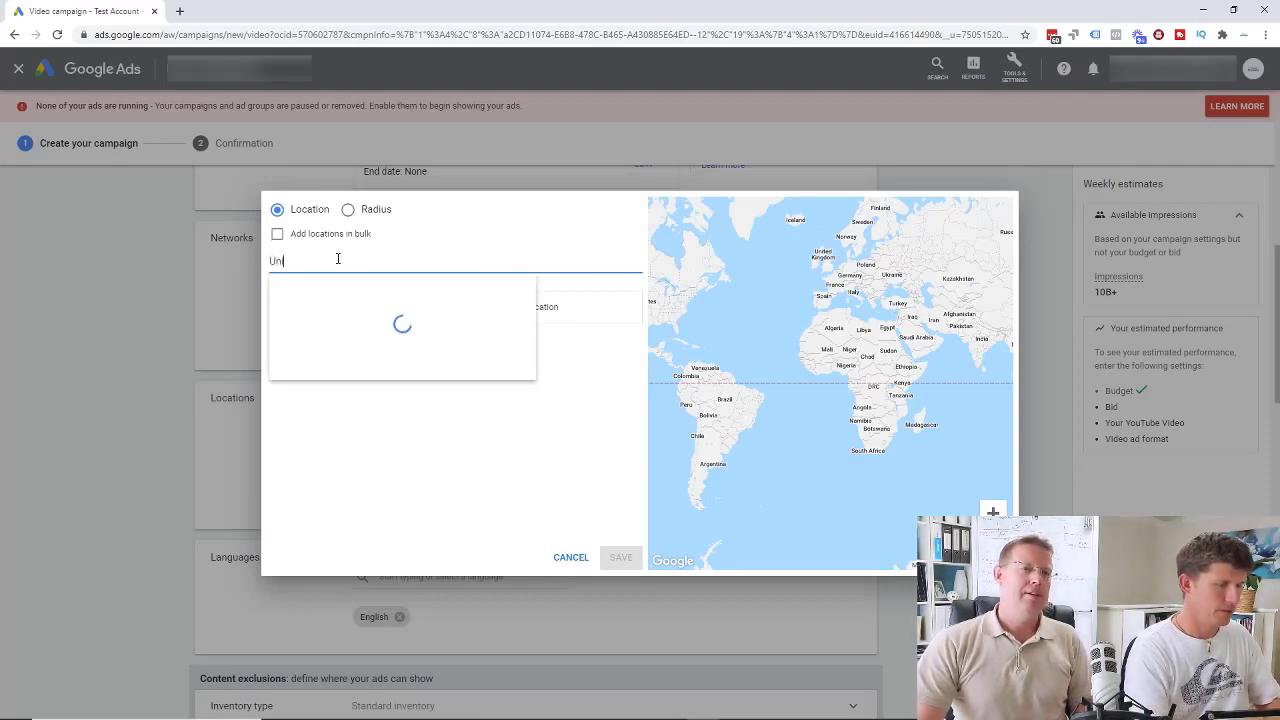
text(ited States)
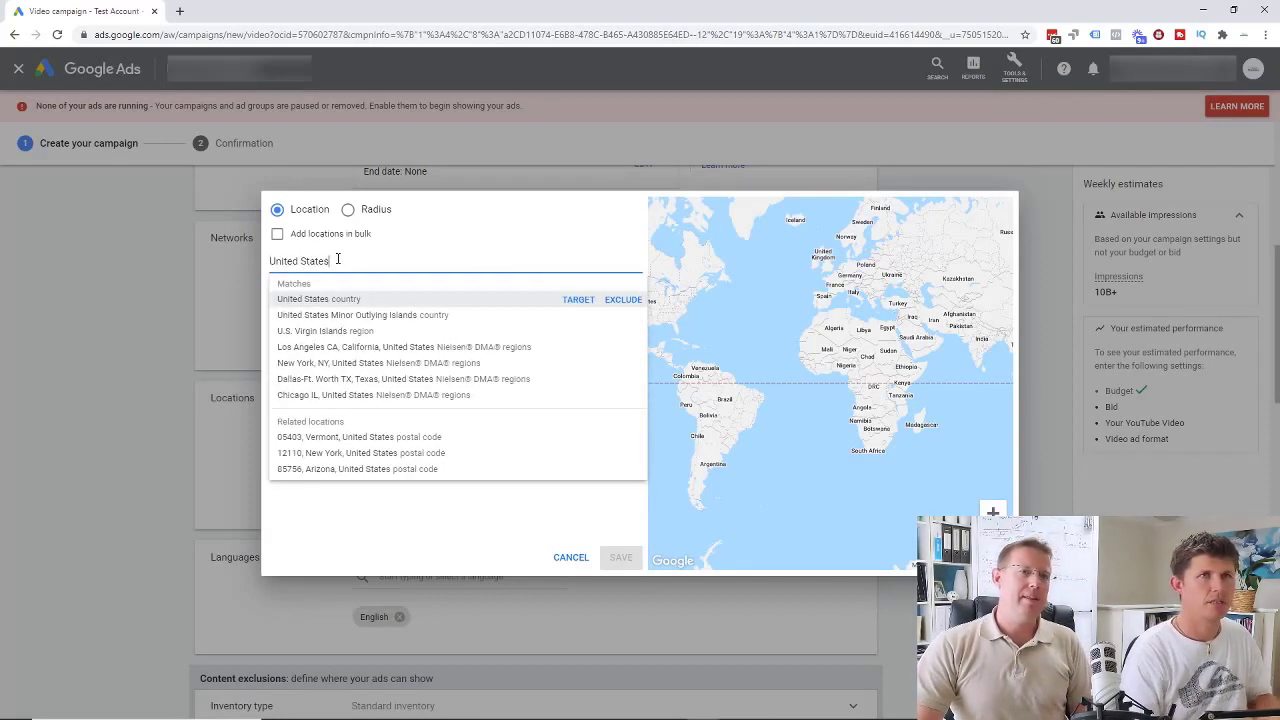
click(586, 302)
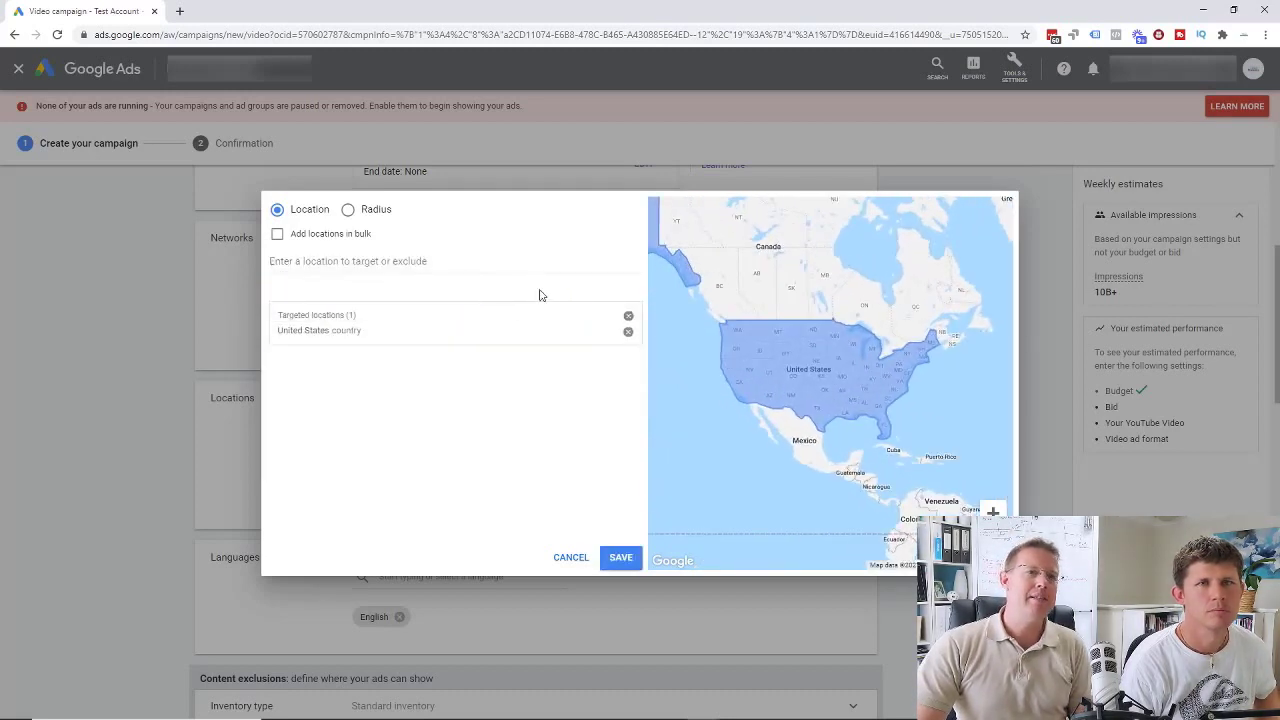
Add the state of Texas as a second targeted location, and clear both Texas and the United States from the targets
click(428, 260)
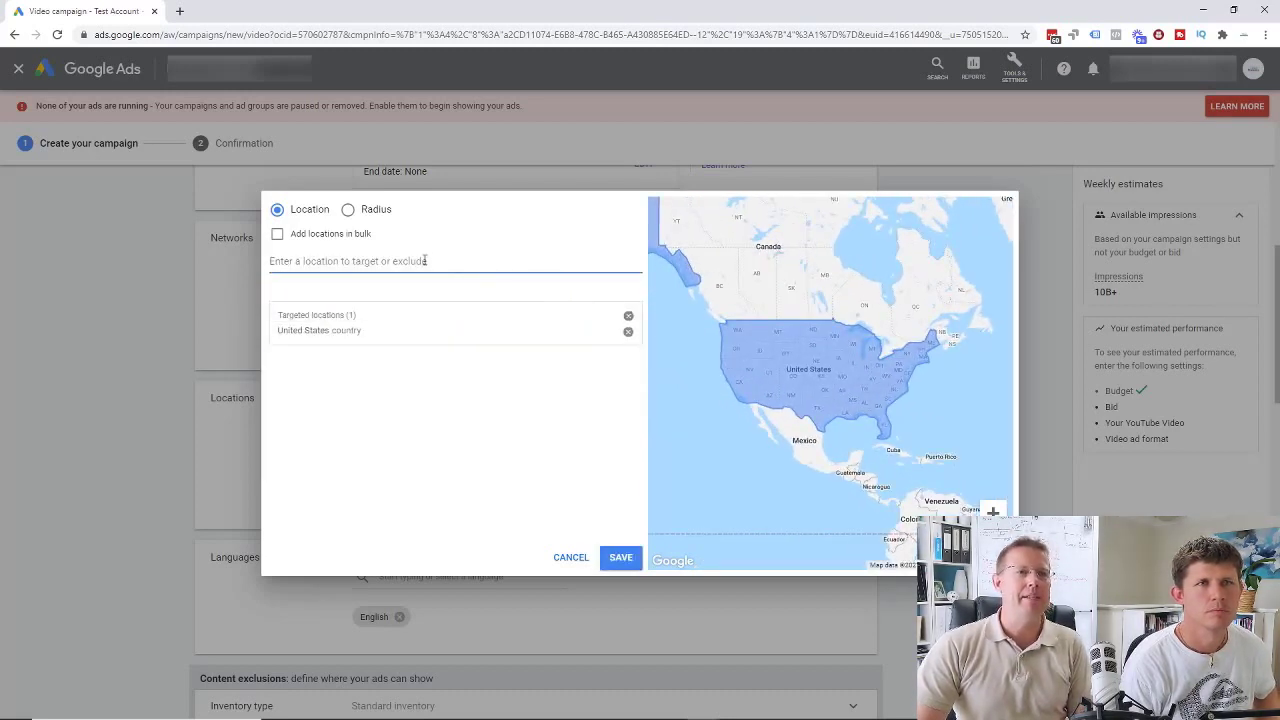
text(Texas)
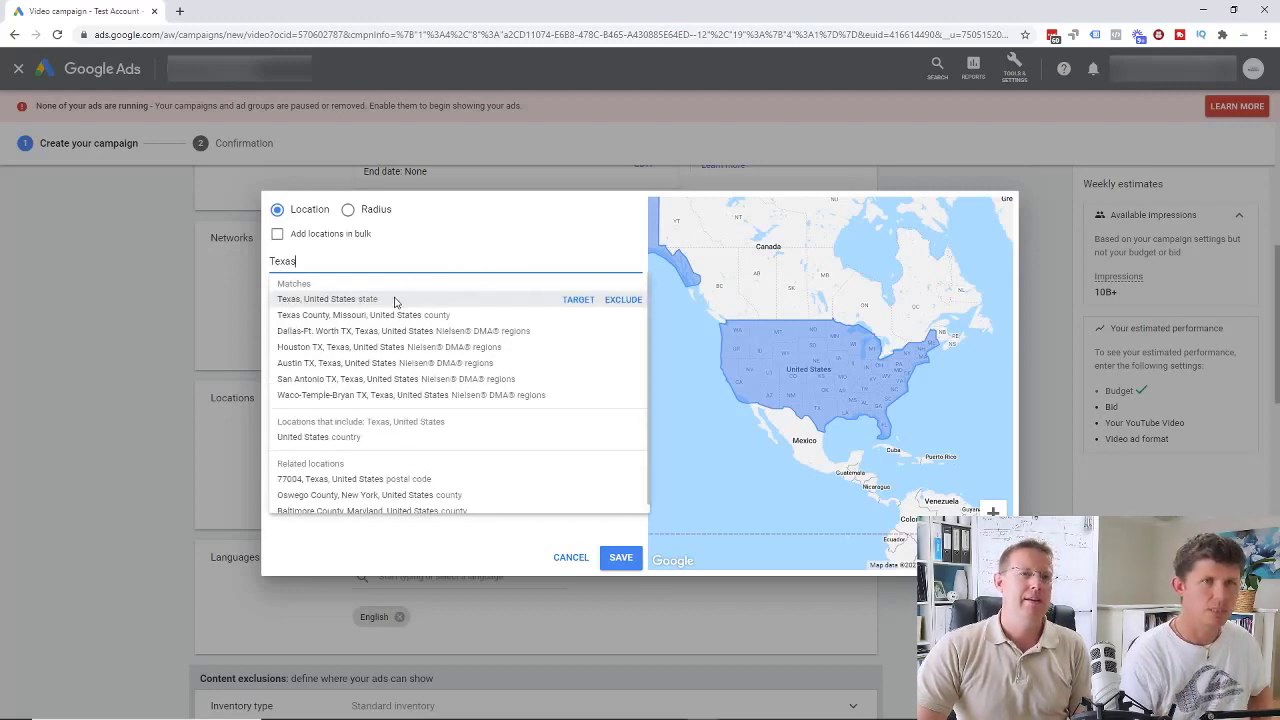
click(398, 300)
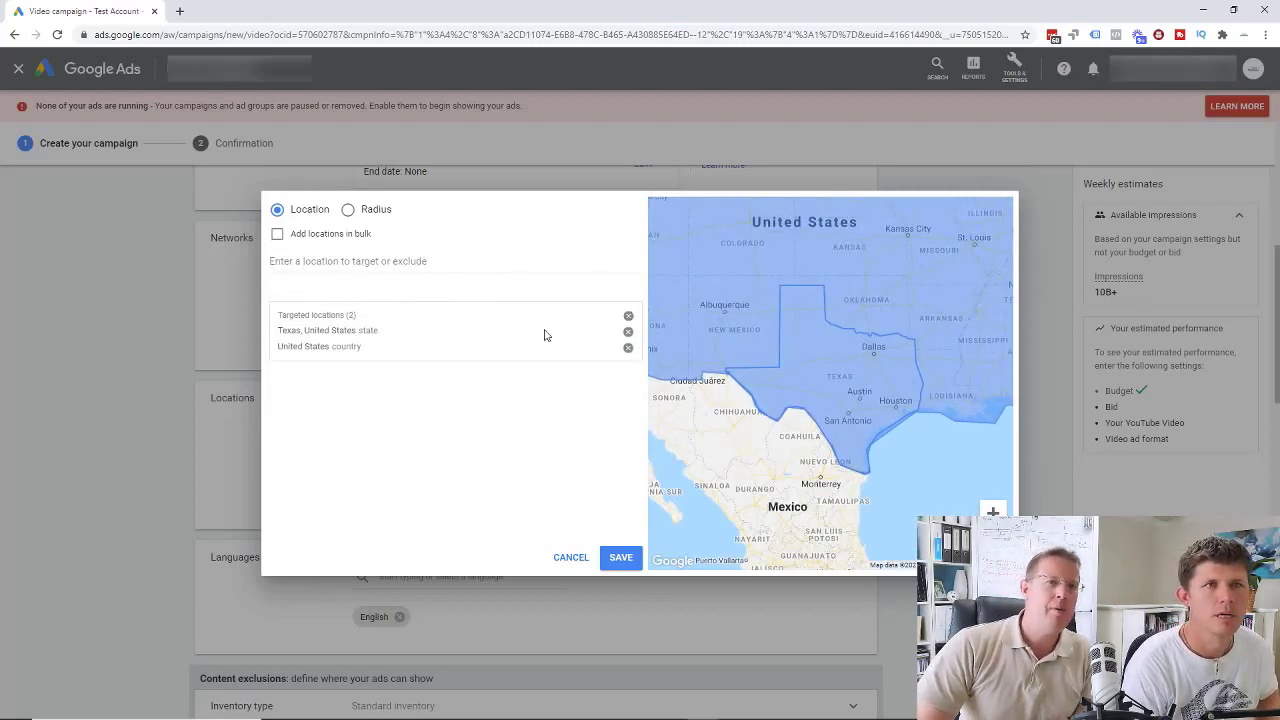
click(628, 333)
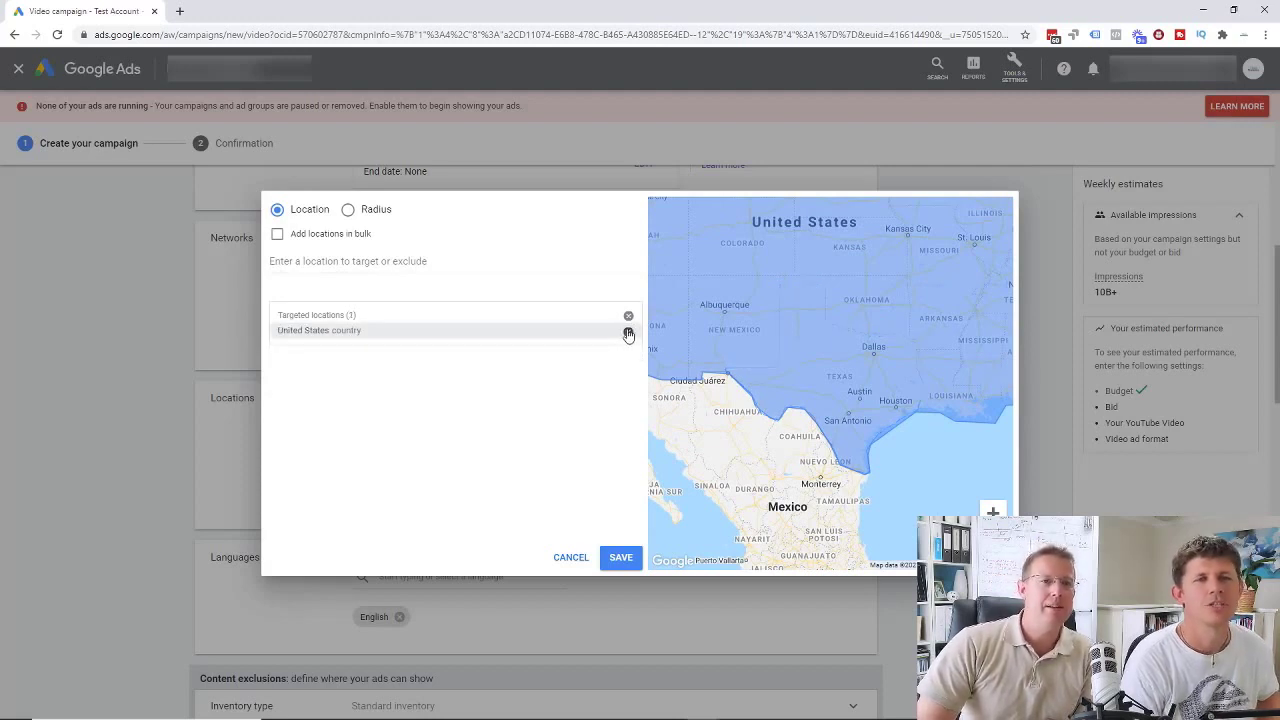
click(628, 332)
Target only the state of Texas, United States
click(494, 261)
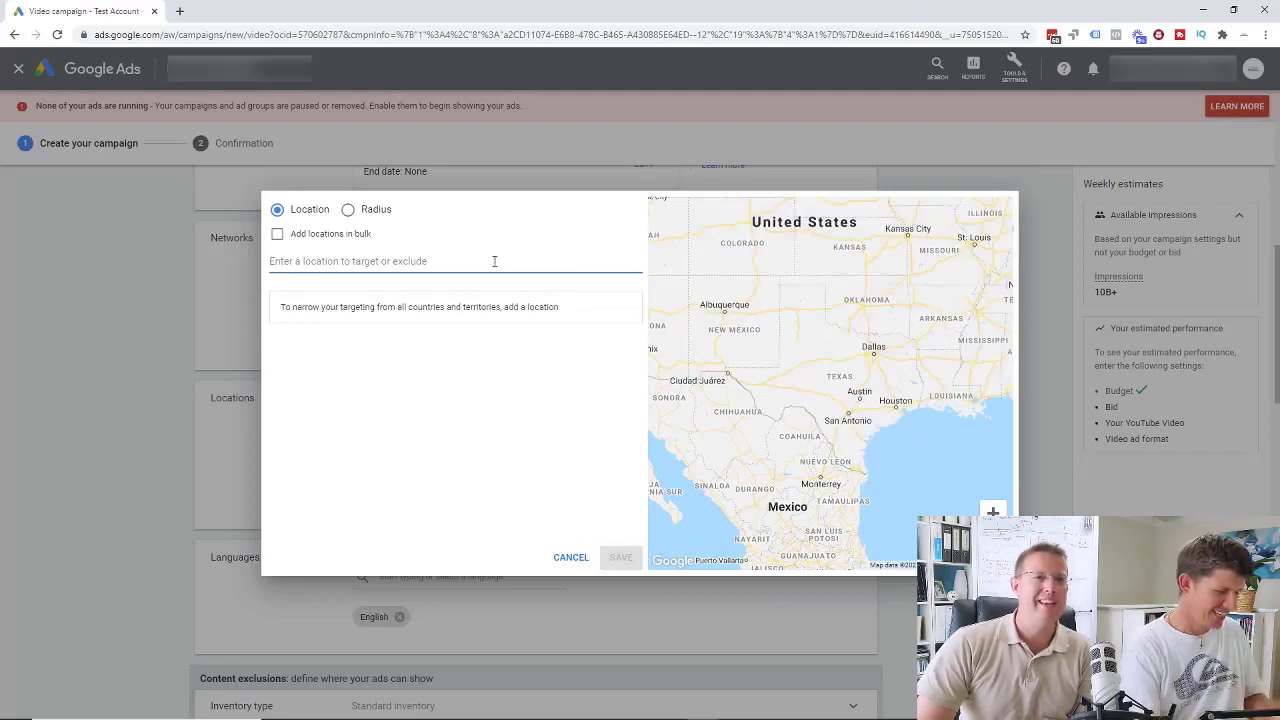
text(Texas)
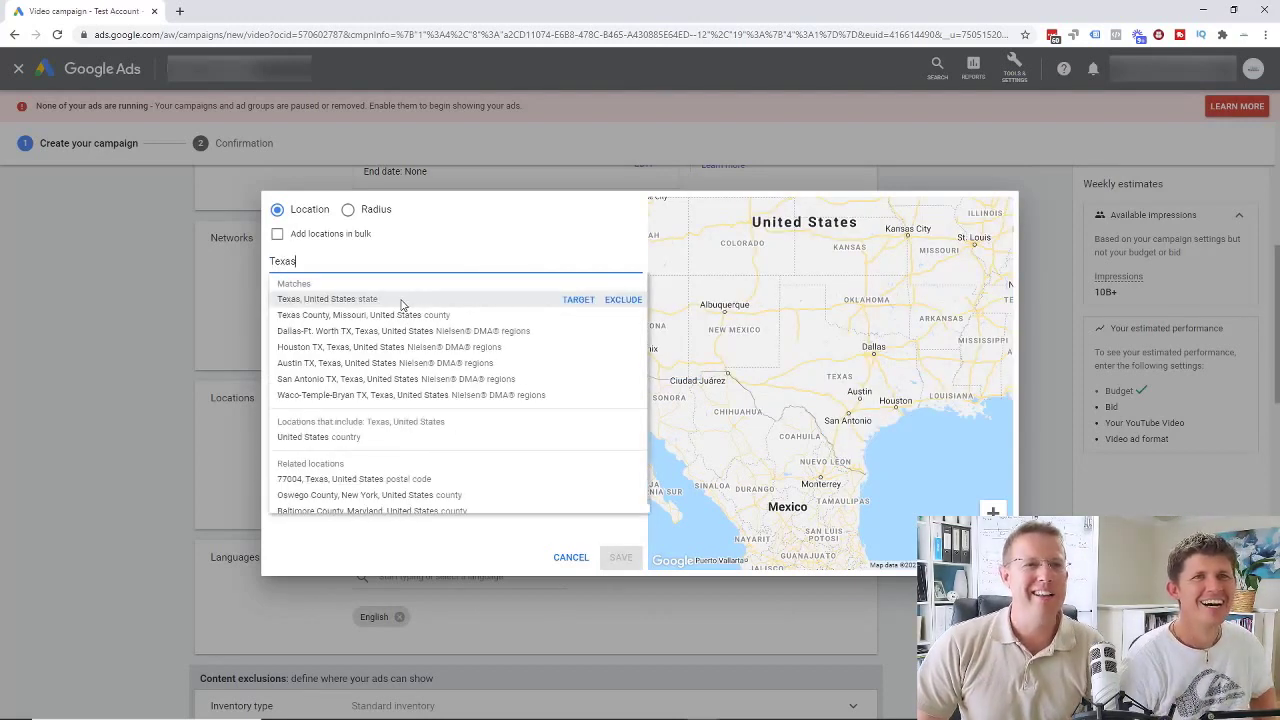
click(401, 302)
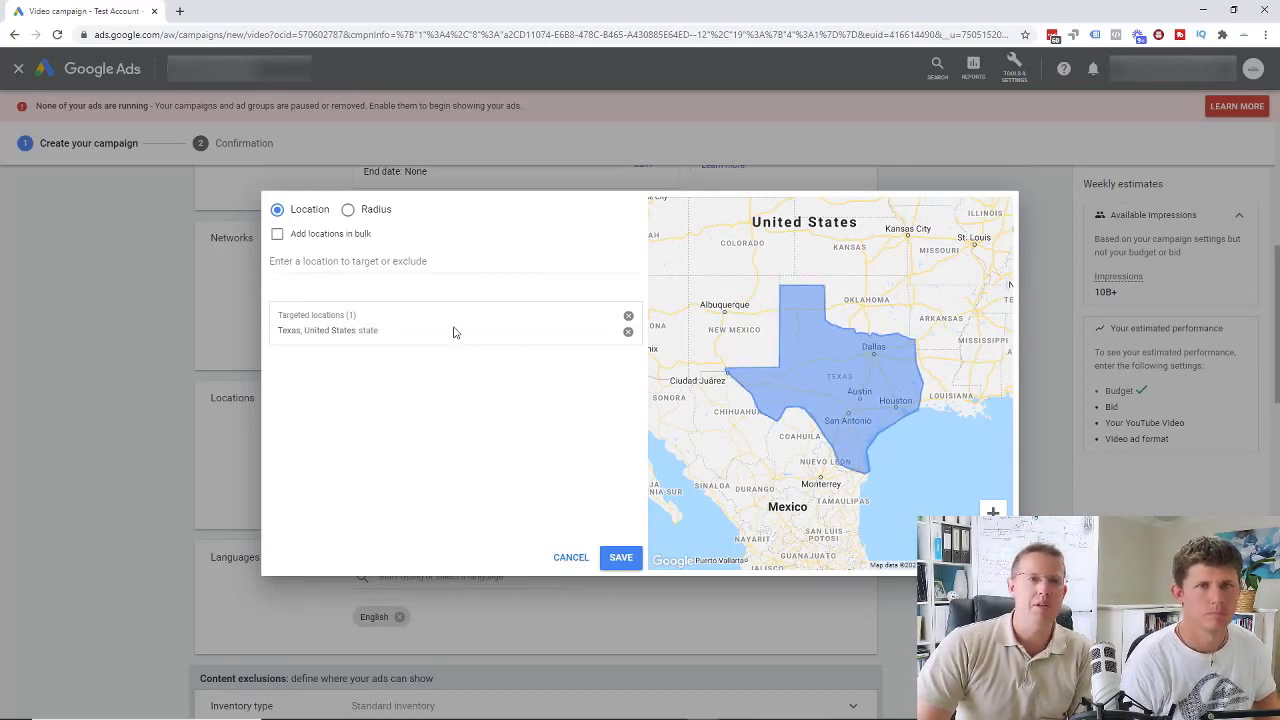
Narrow the targeting to the city of Dallas, Texas, removing the statewide Texas target
click(349, 259)
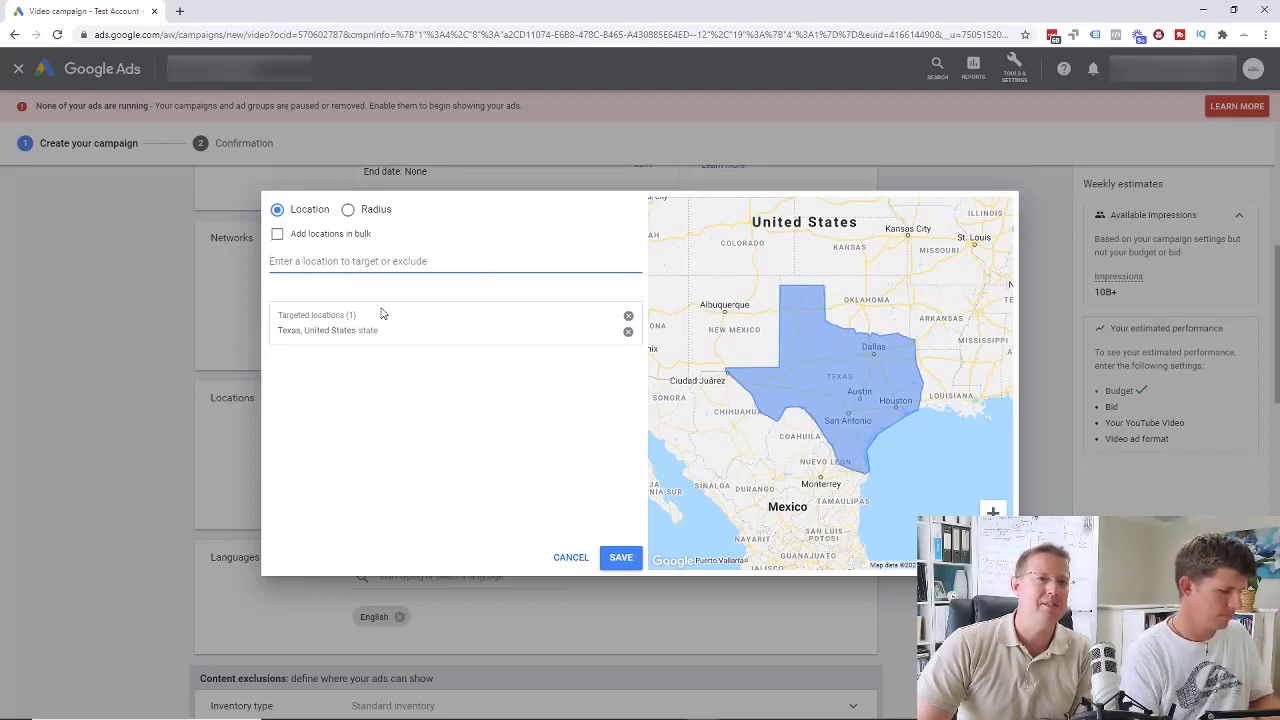
text(Dallas)
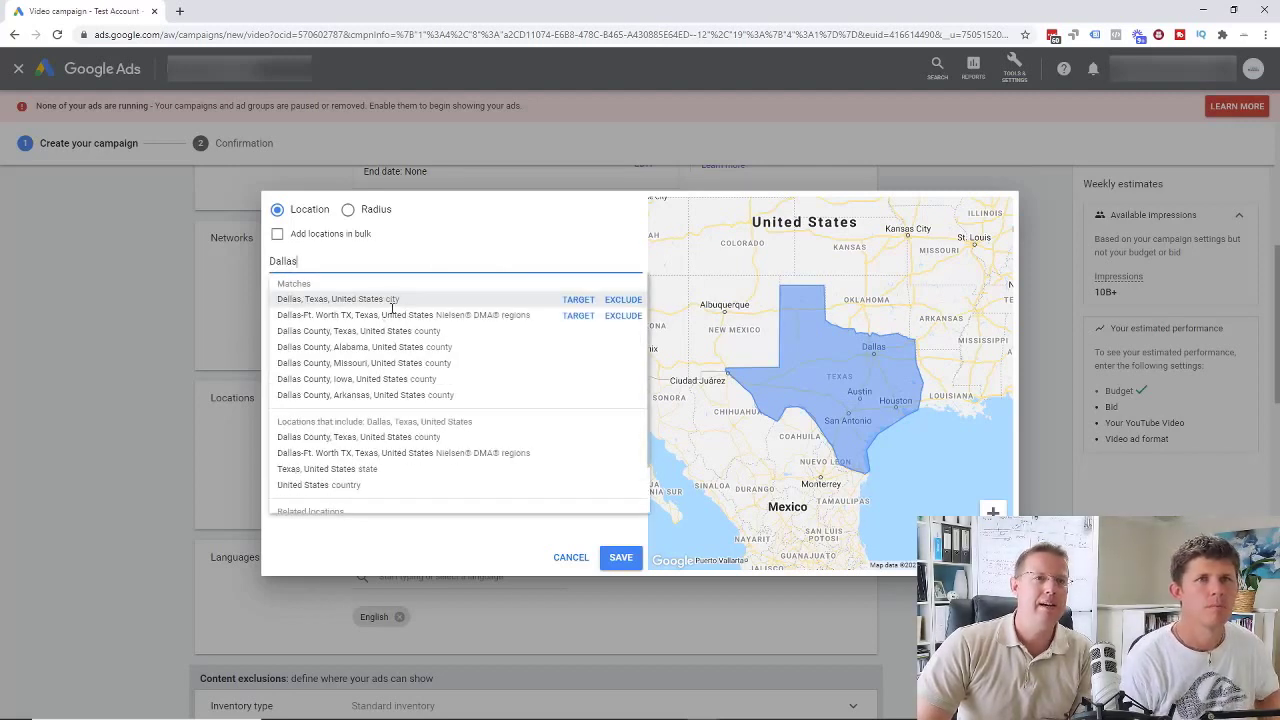
click(393, 300)
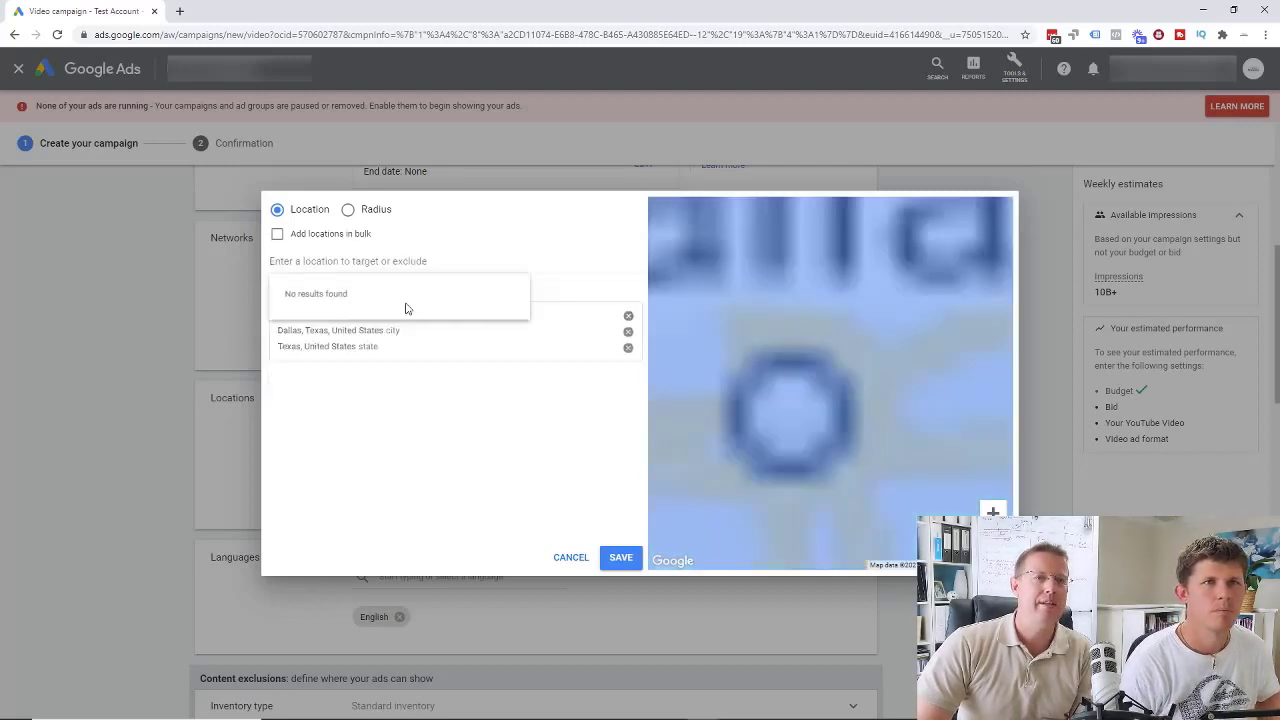
click(628, 349)
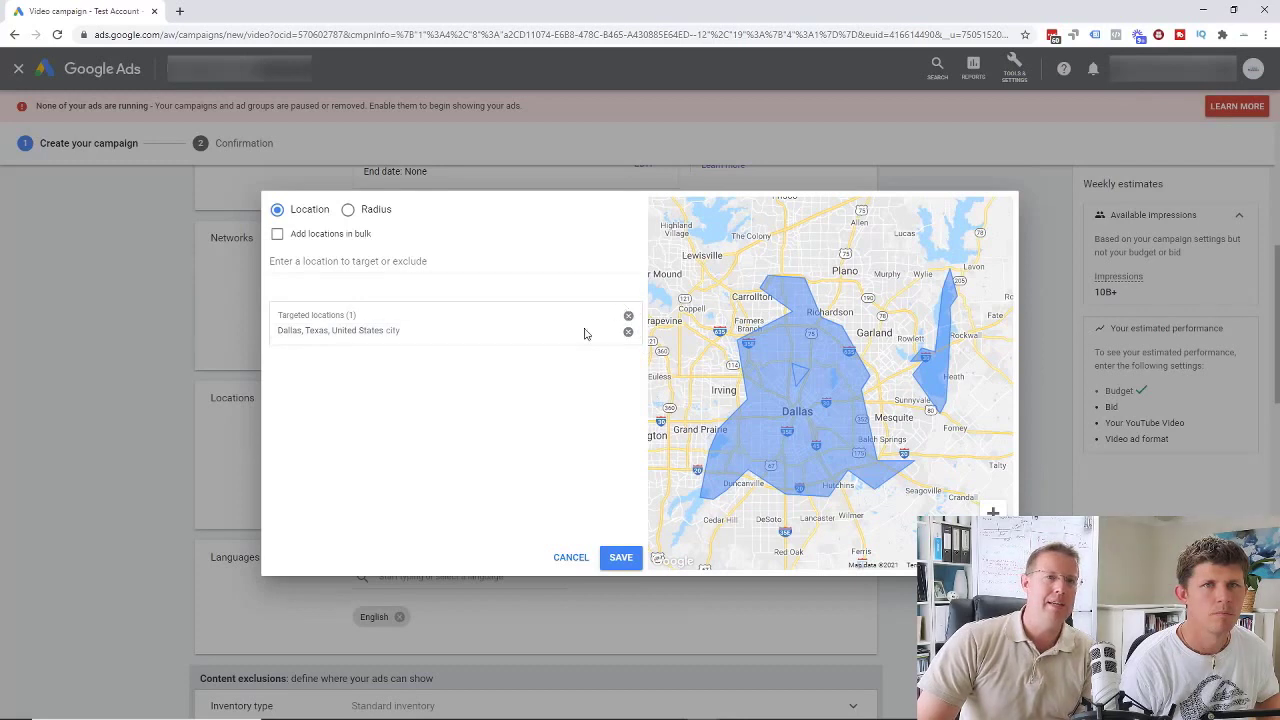
Switch to radius targeting, target 20 mi around Dallas, TX, USA, and remove the Dallas city target
click(348, 211)
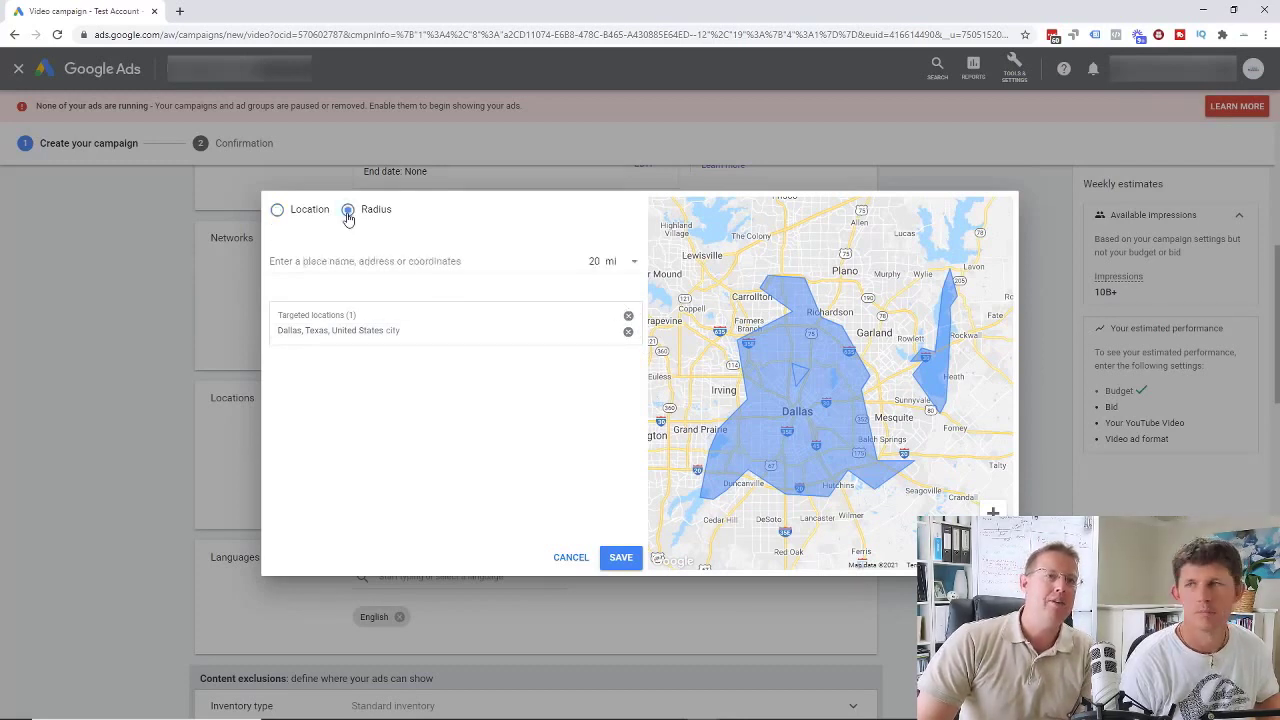
click(323, 261)
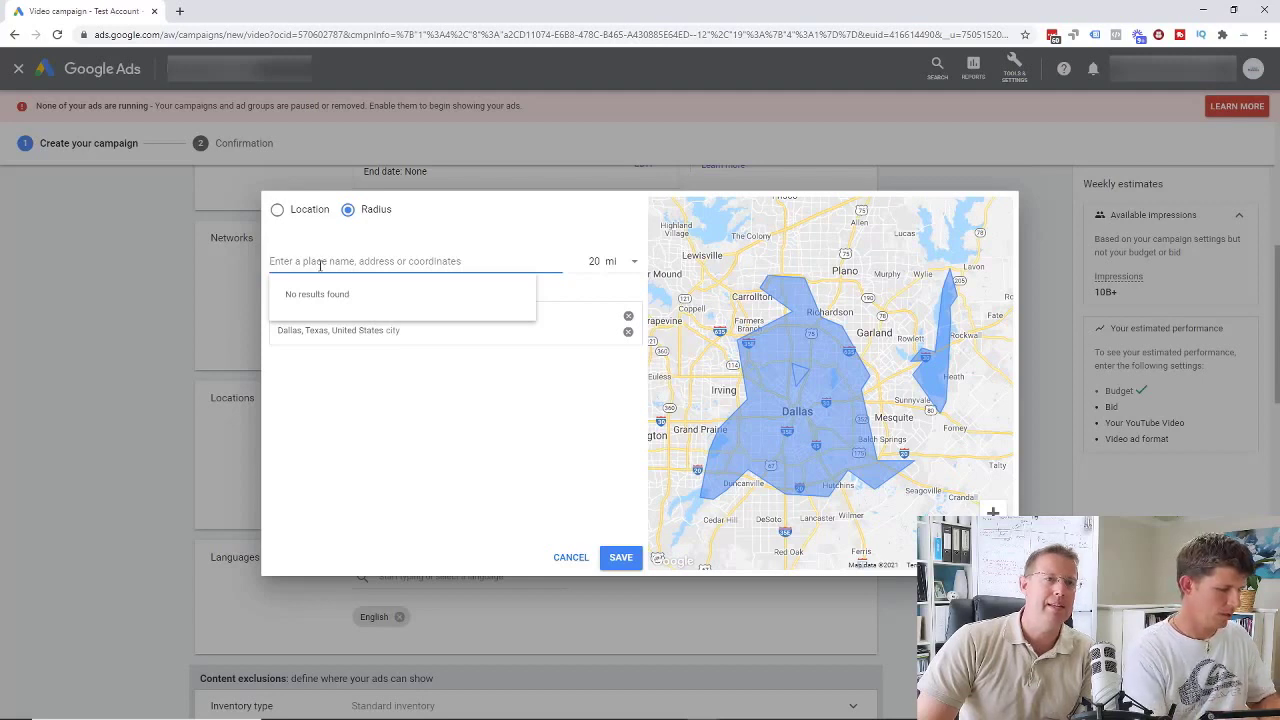
text(Dallas)
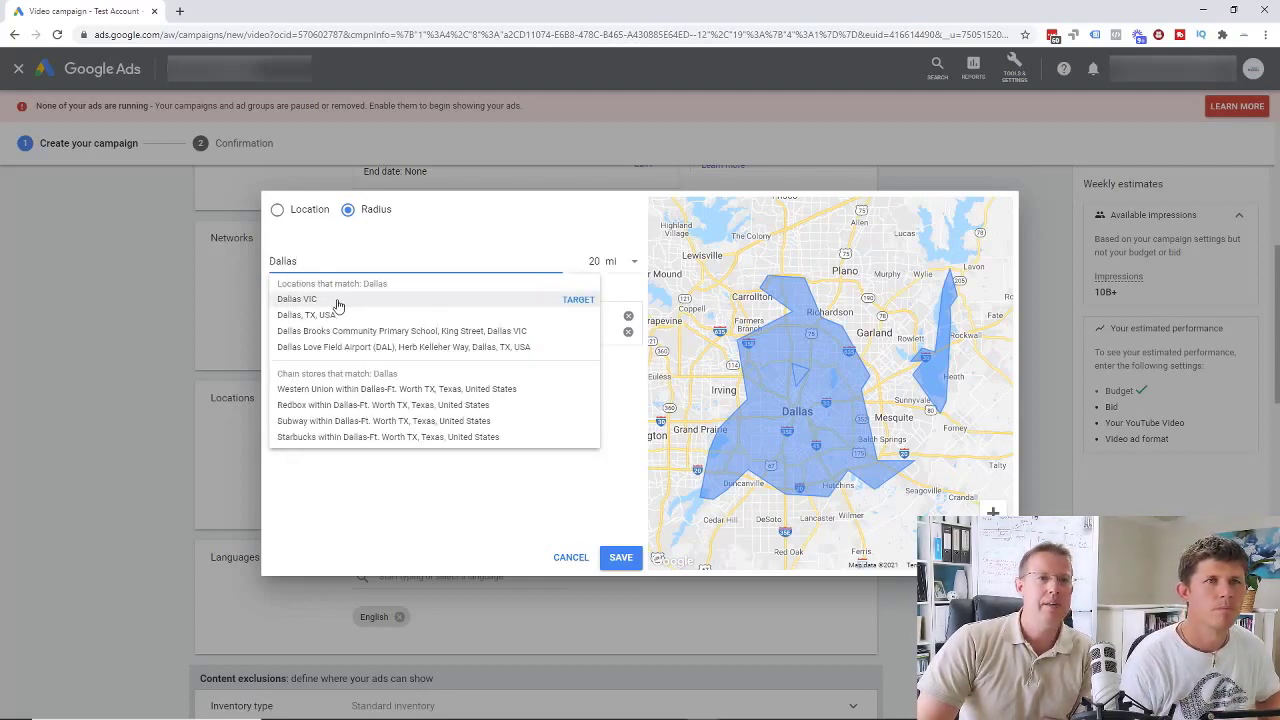
click(336, 316)
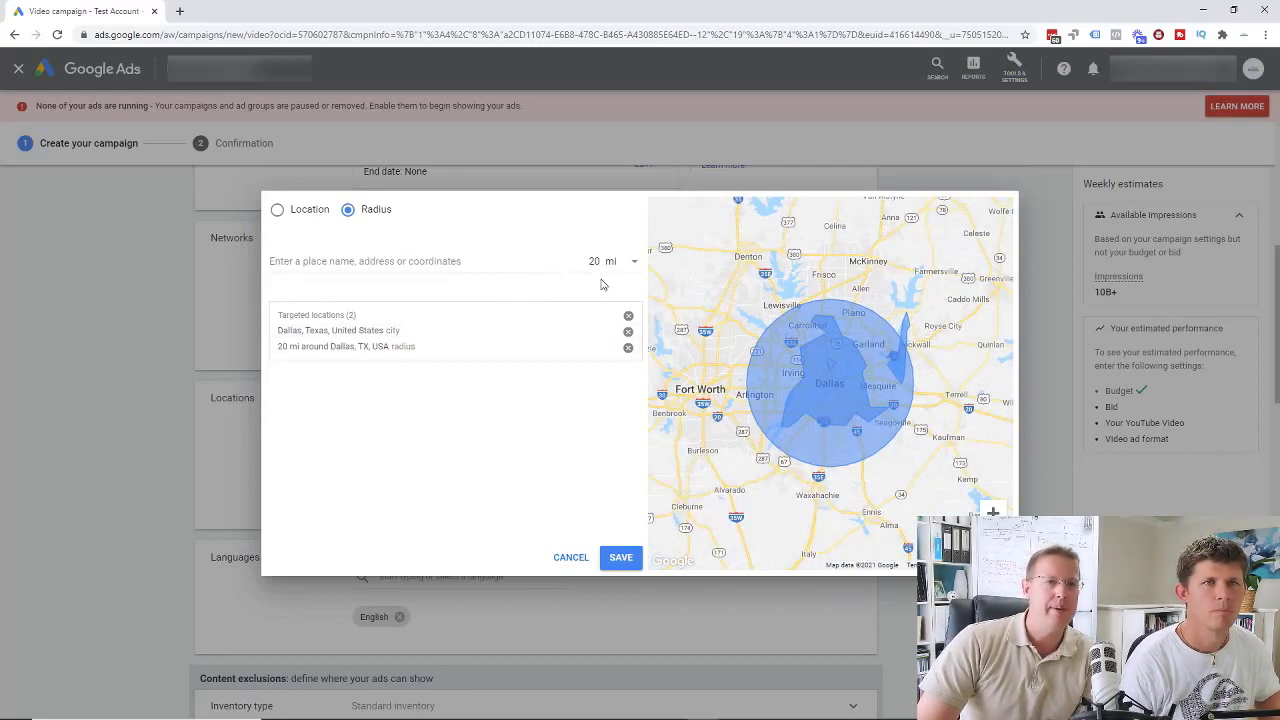
click(628, 333)
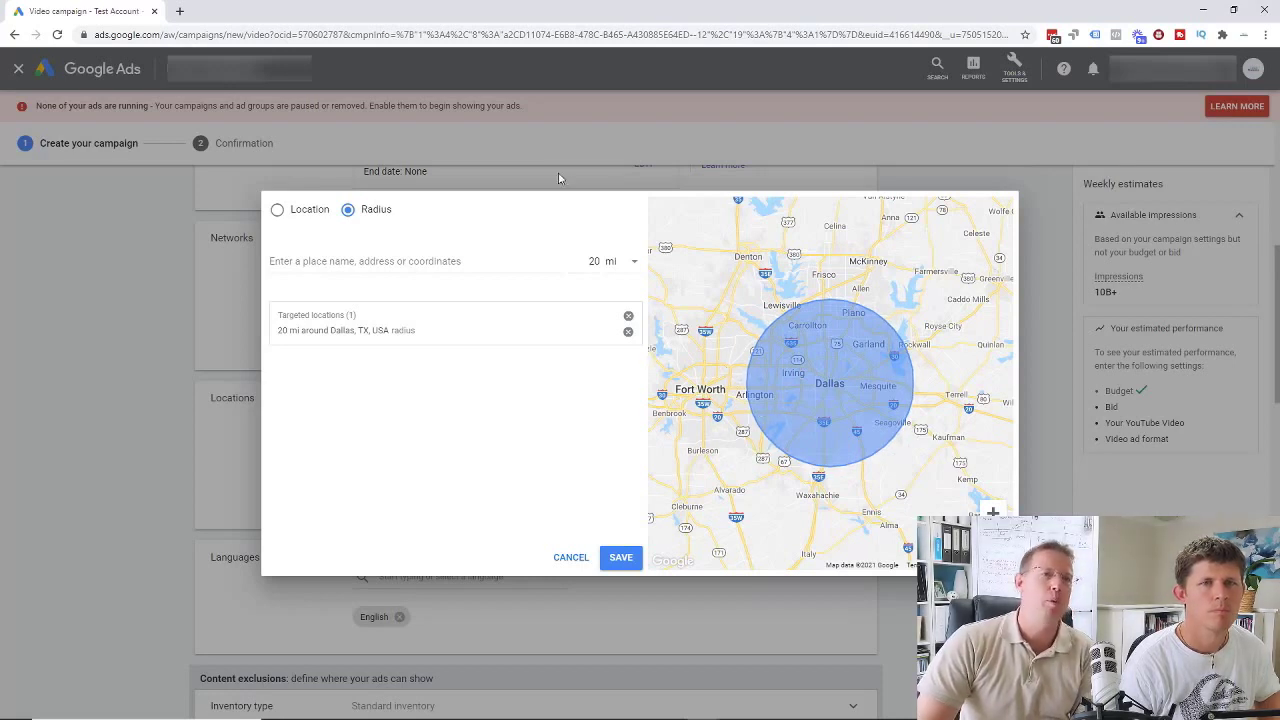
Replace the 20 mi radius target with a 40 mi radius around Dallas, TX, USA and save the location targeting
double_click(594, 261)
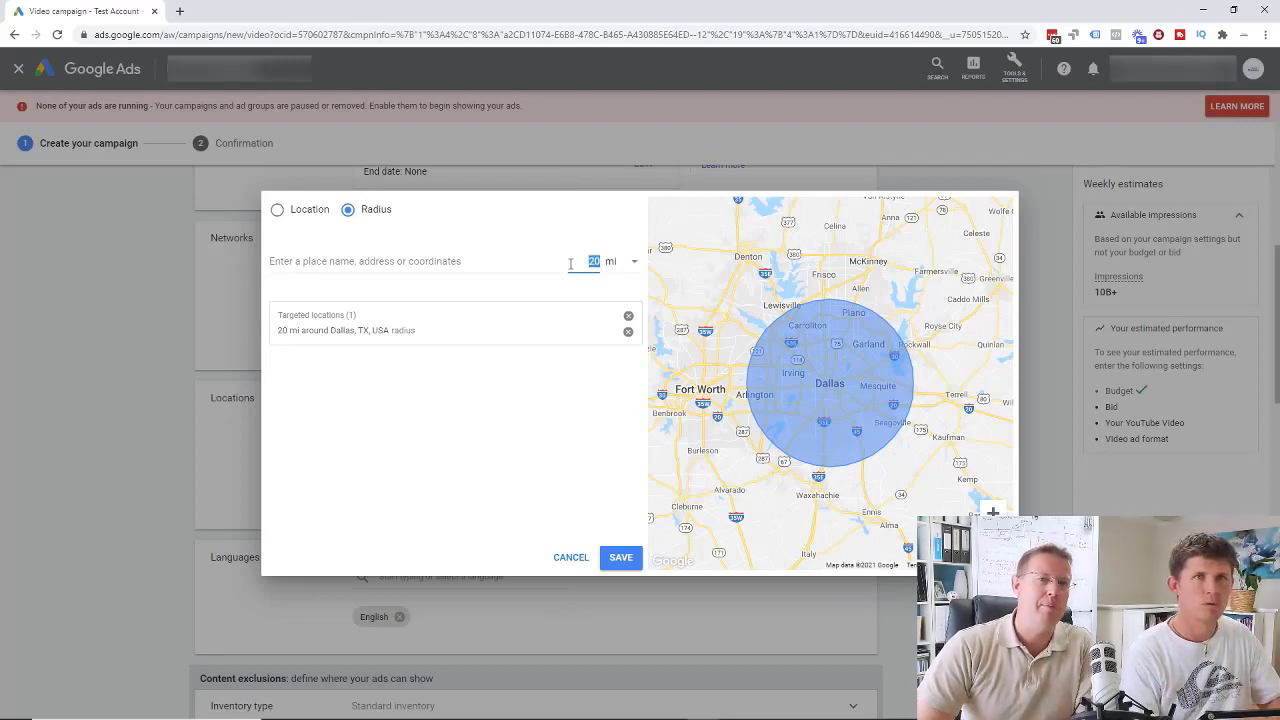
text(40)
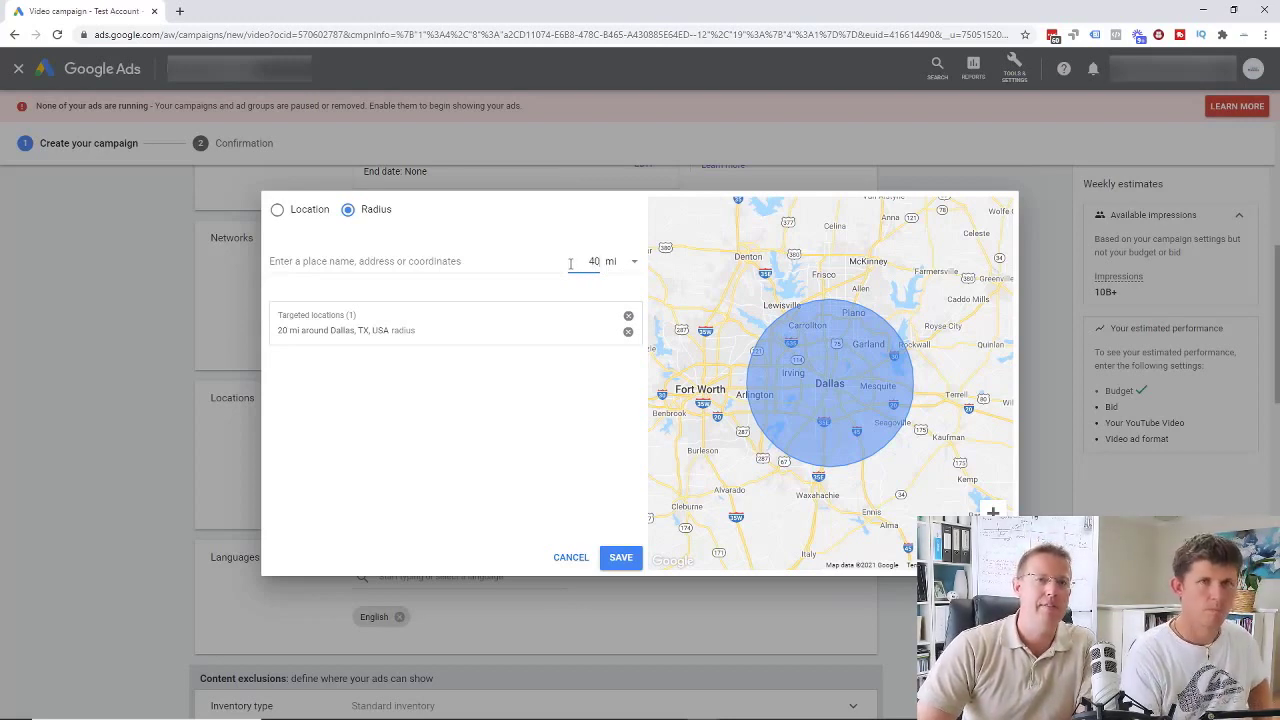
click(600, 387)
click(468, 258)
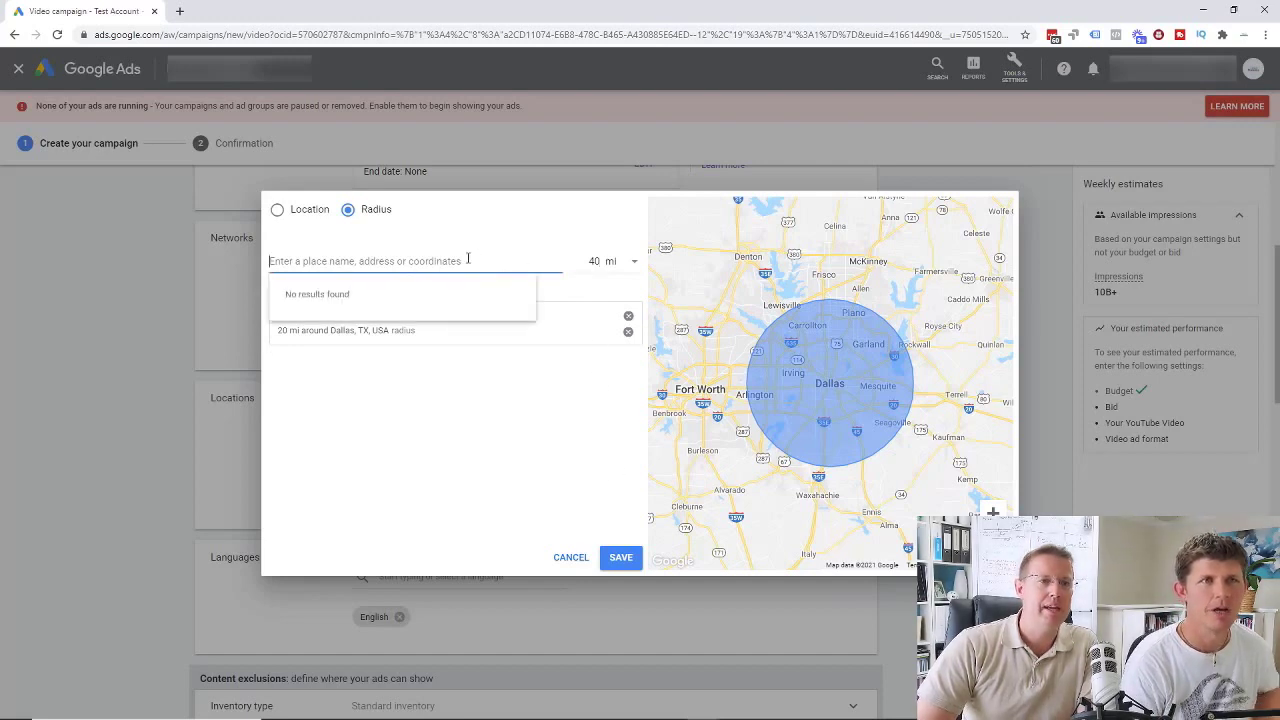
text(Dallas)
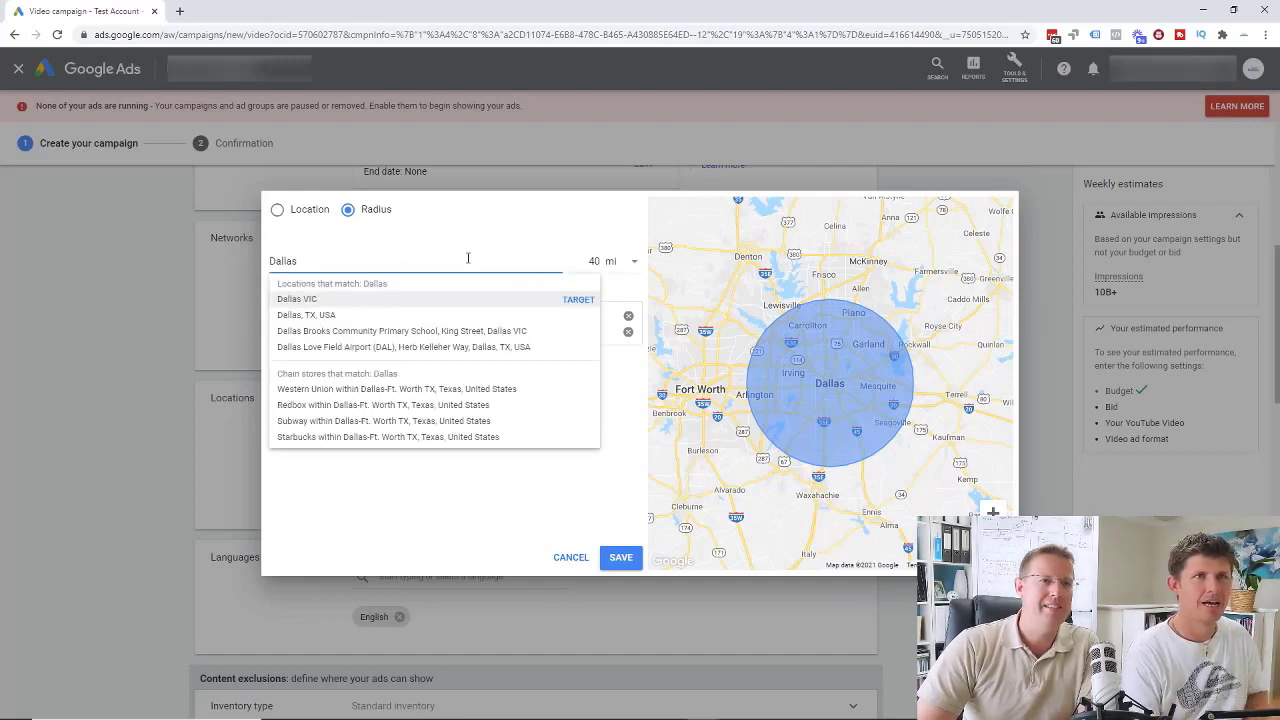
click(391, 315)
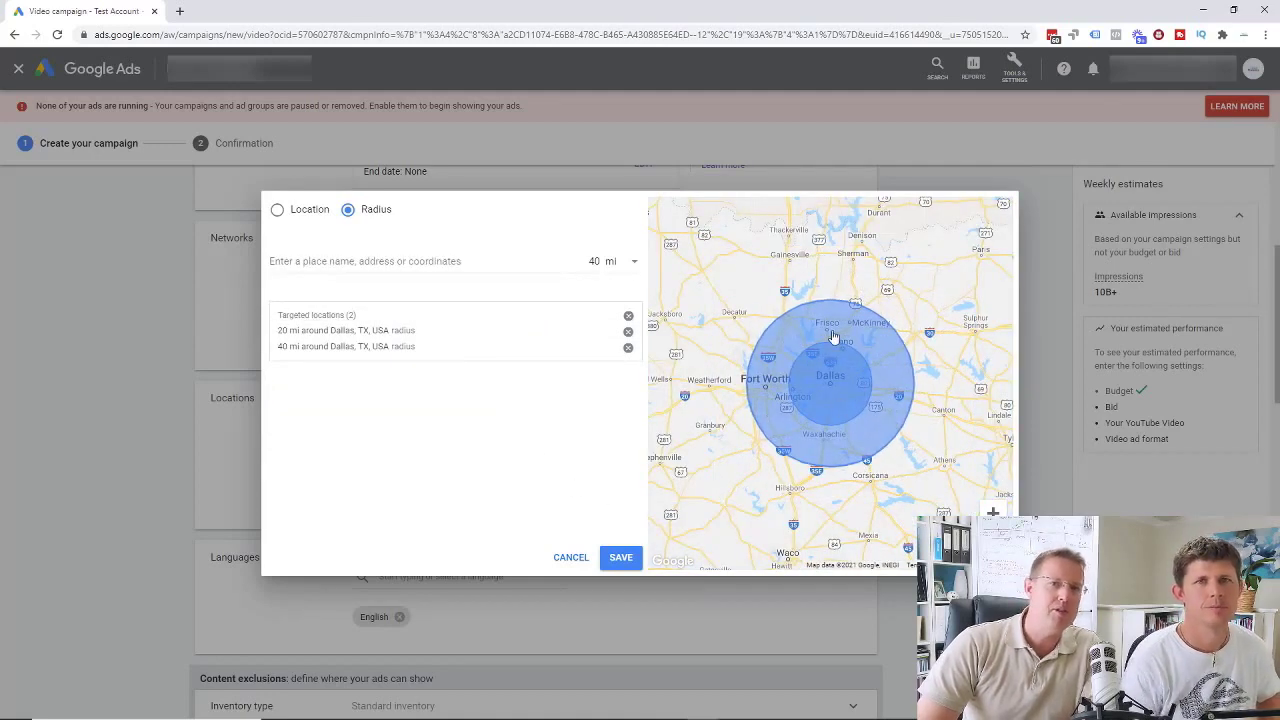
click(628, 333)
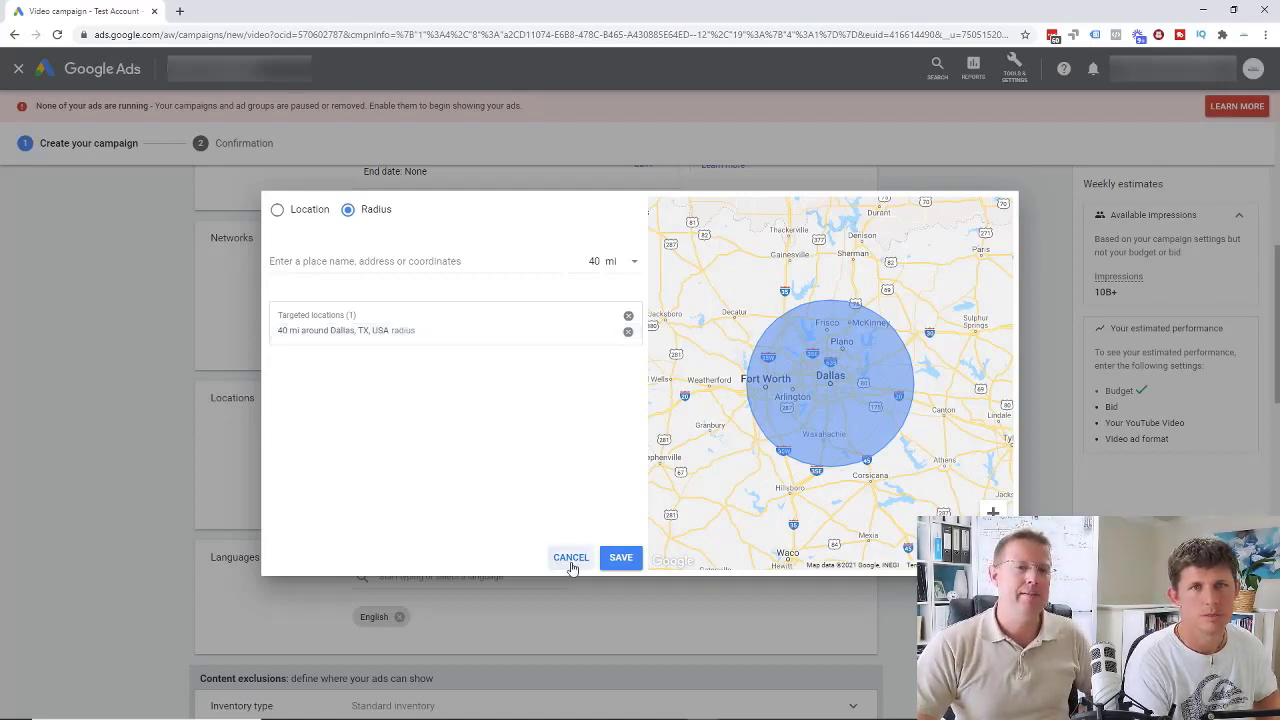
click(624, 559)
Expand the inventory type setting under content exclusions and examine the Expanded, Standard and Limited inventory options
scroll(500, 506, down, 1)
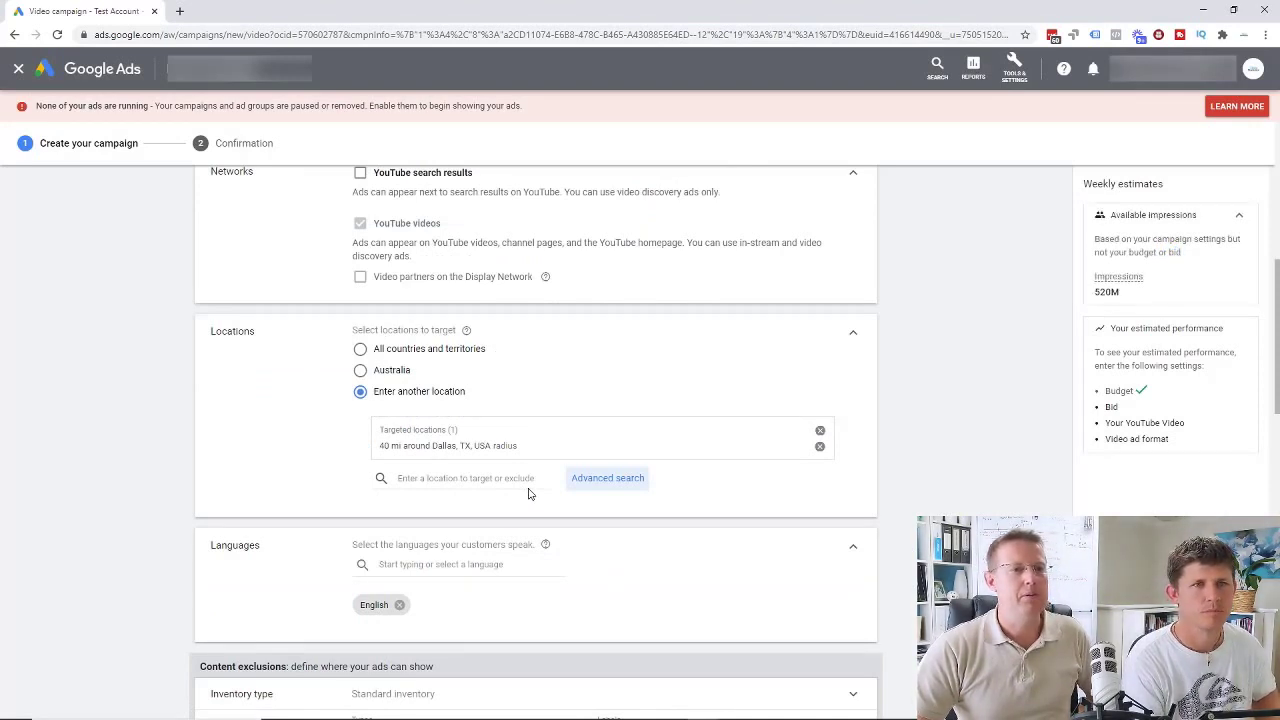
scroll(529, 494, down, 2)
scroll(570, 476, down, 1)
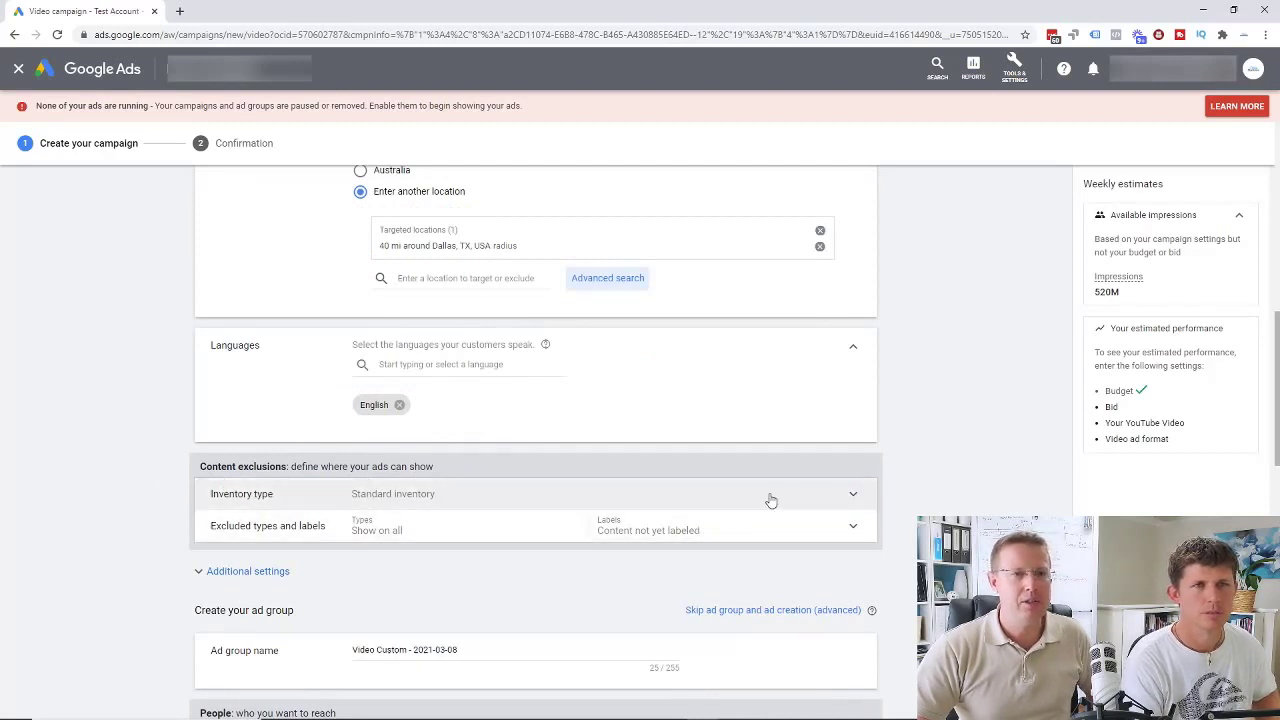
click(848, 496)
scroll(836, 508, down, 1)
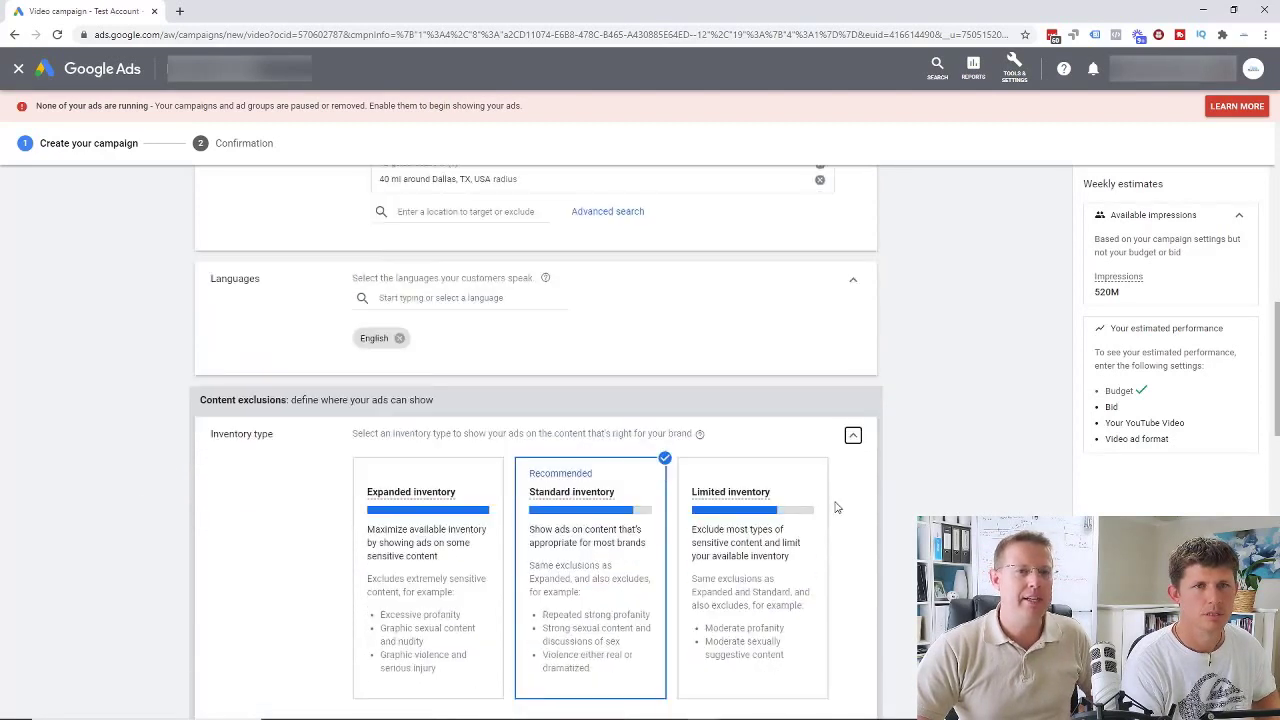
scroll(836, 508, down, 1)
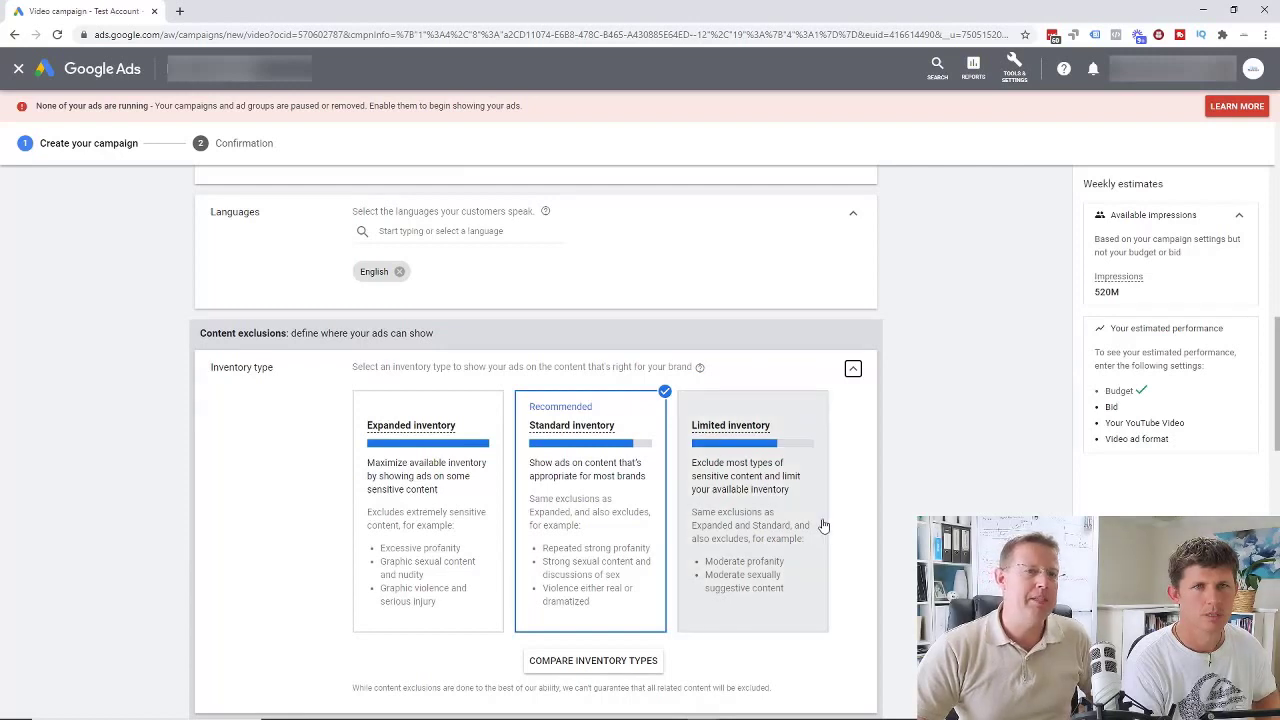
Expand the excluded types and labels settings and exclude embedded YouTube videos from the campaign
scroll(822, 526, down, 1)
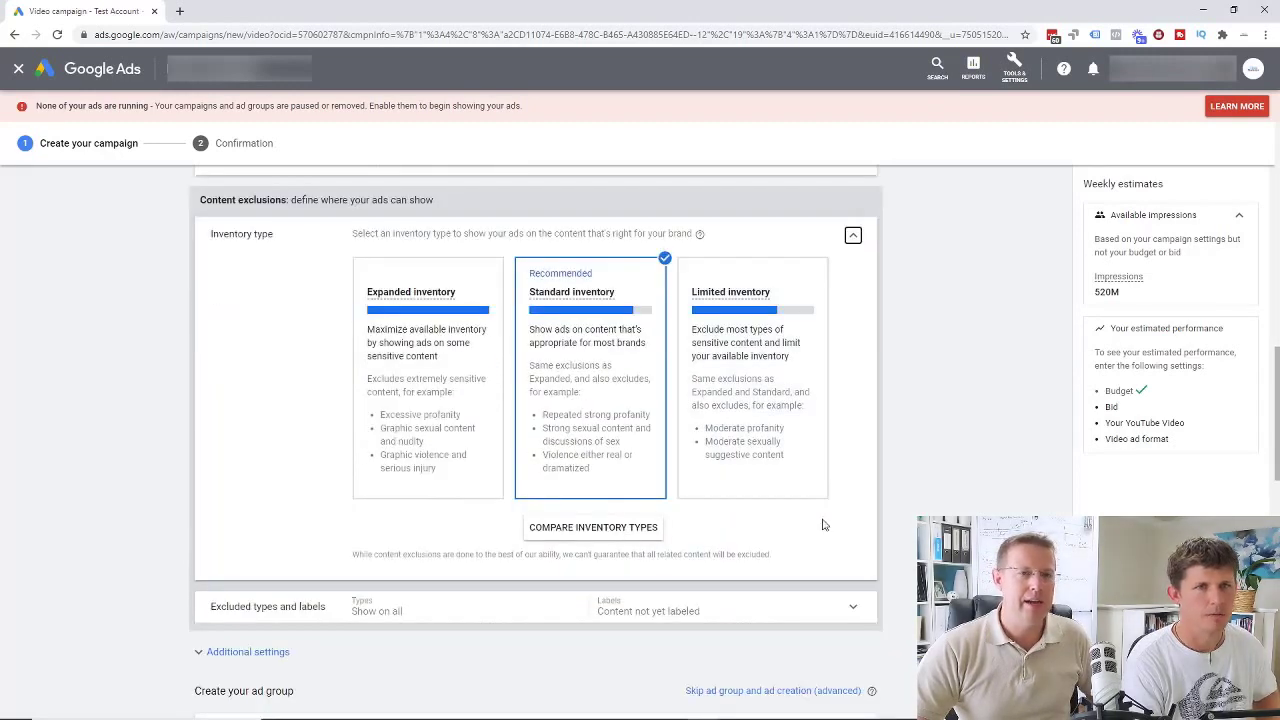
click(853, 607)
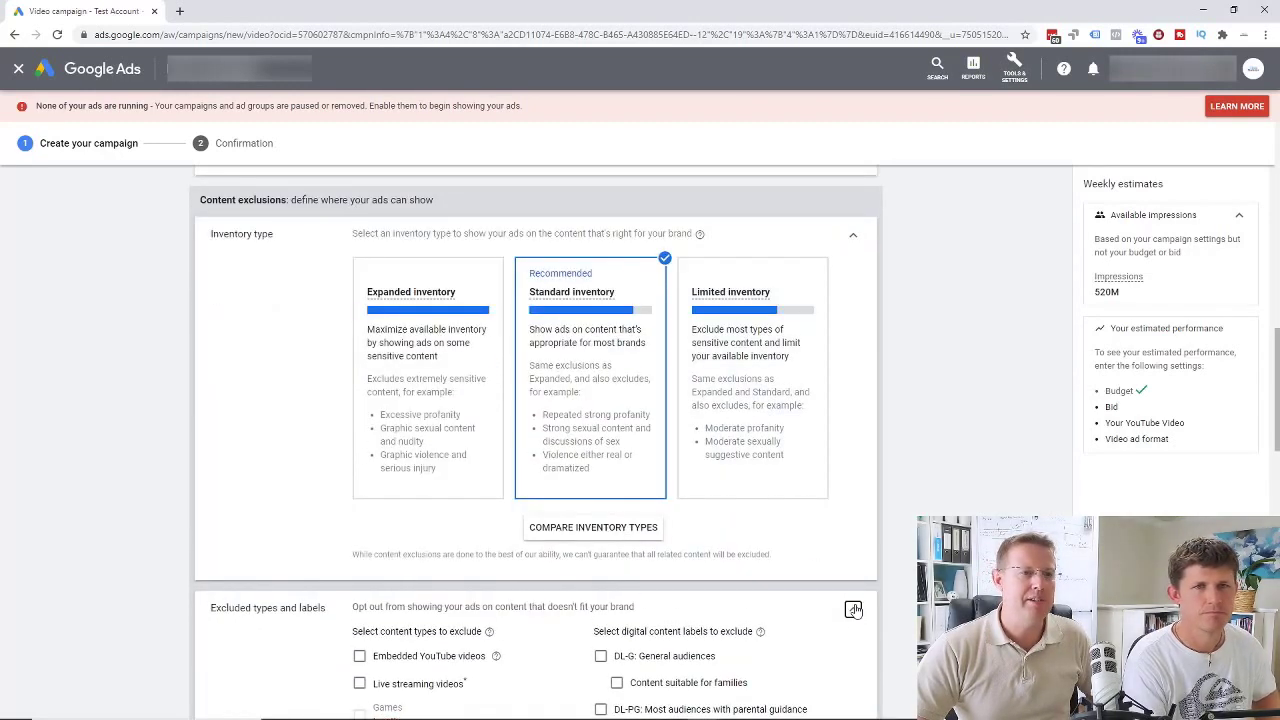
scroll(853, 605, down, 2)
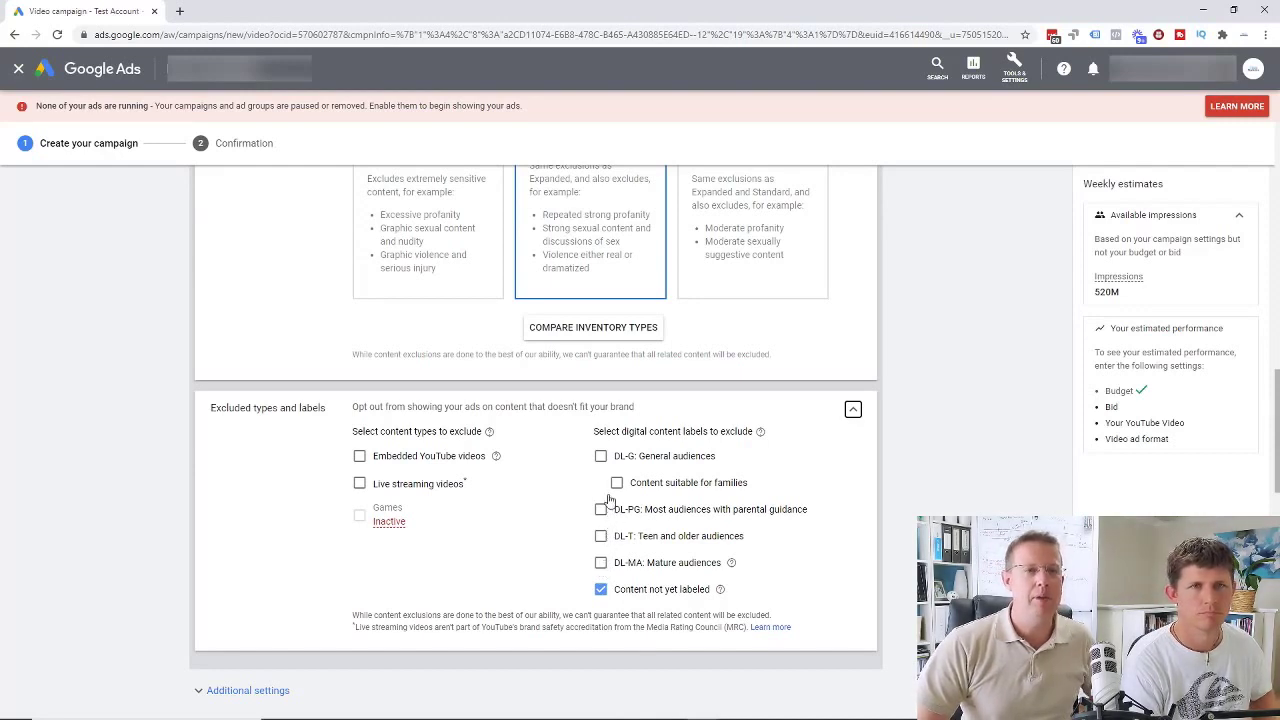
click(360, 456)
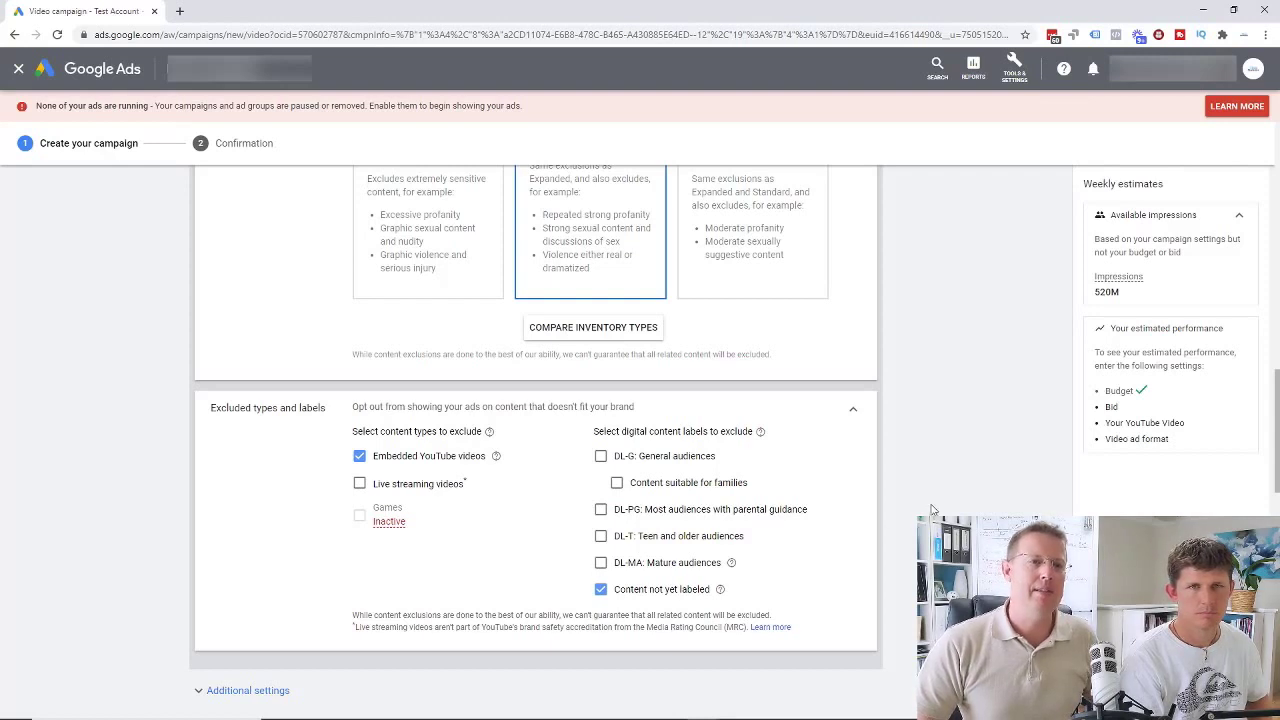
Review the campaign settings from bid strategy, budget, networks and locations through languages and content exclusions
scroll(930, 510, down, 2)
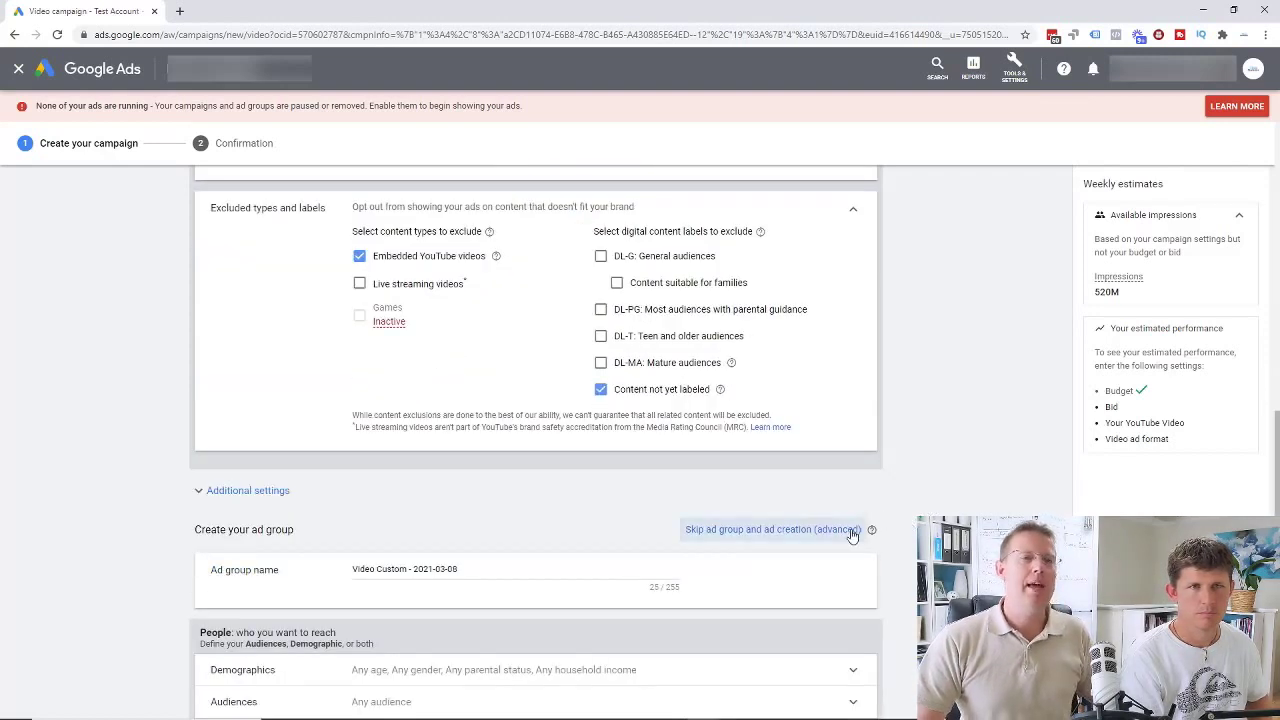
scroll(880, 485, up, 1)
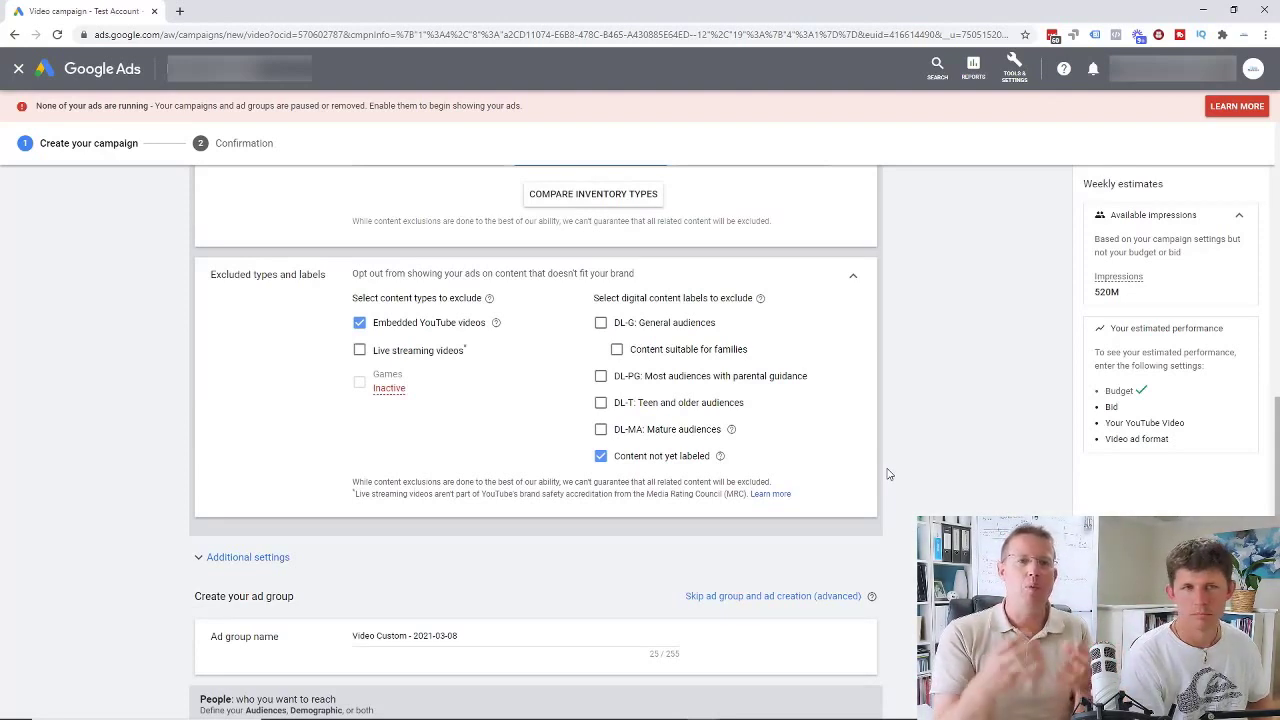
scroll(888, 474, up, 7)
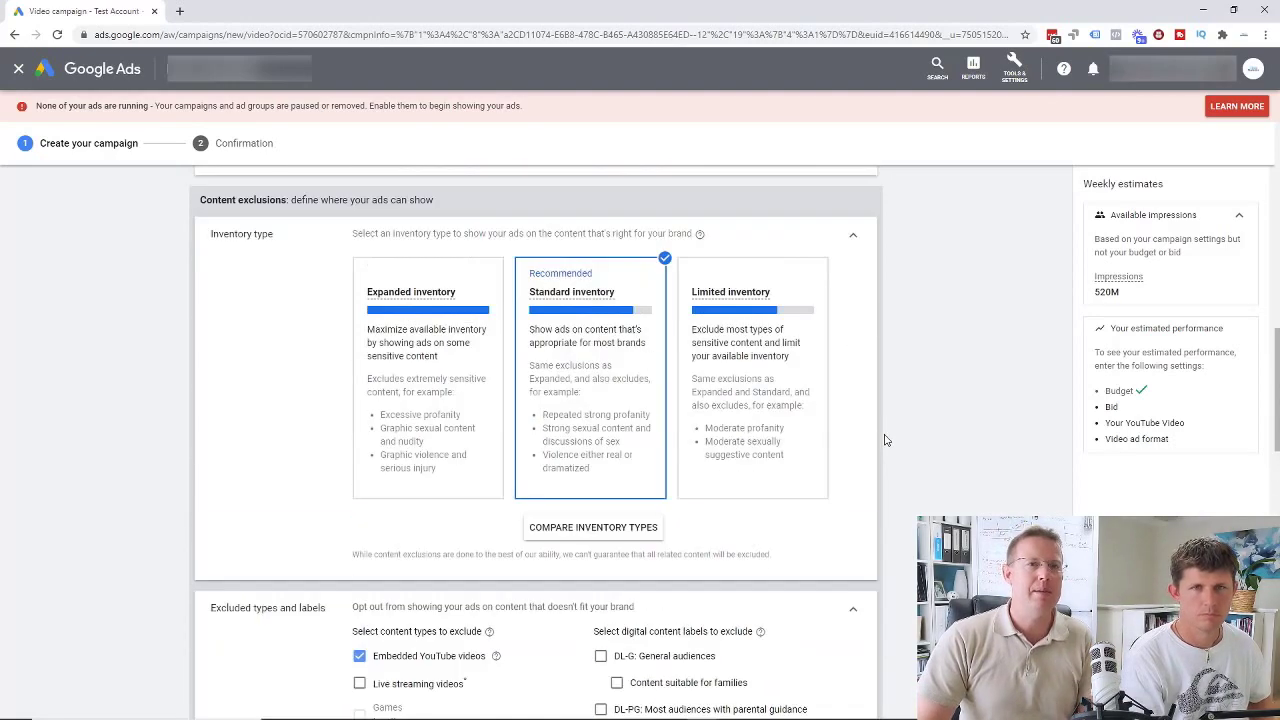
scroll(888, 438, up, 6)
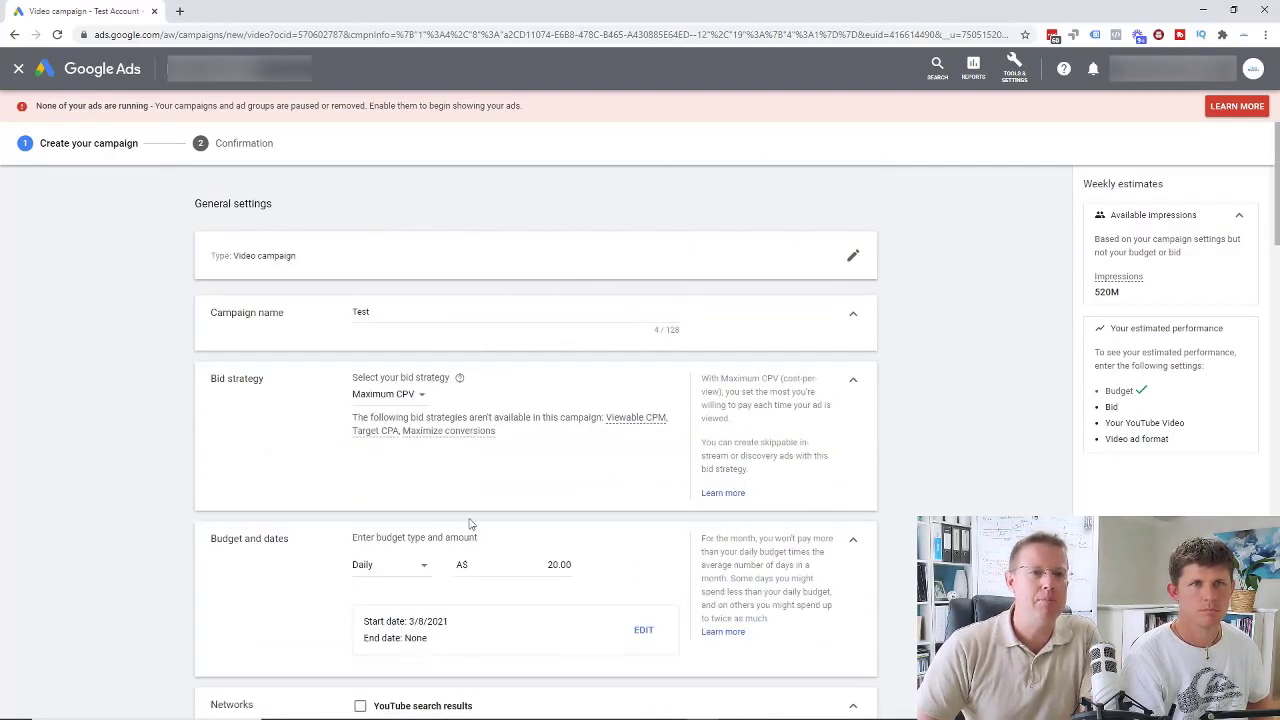
scroll(540, 540, down, 4)
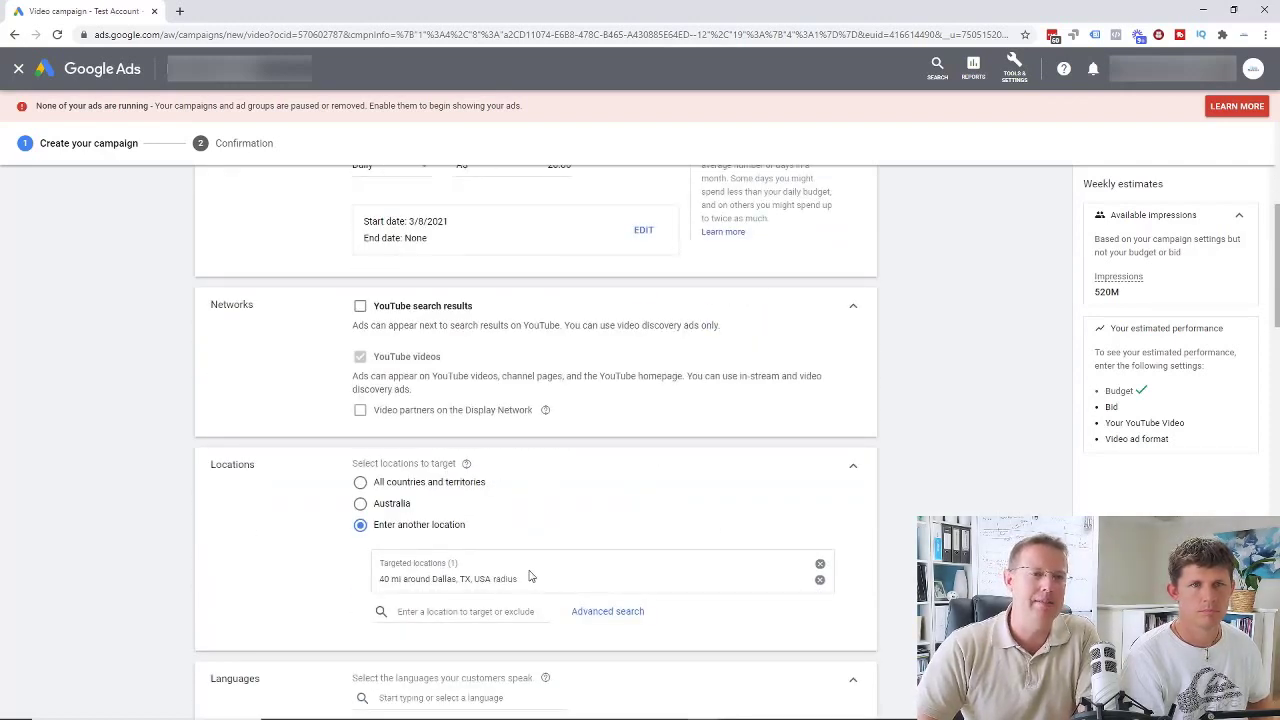
scroll(529, 574, down, 5)
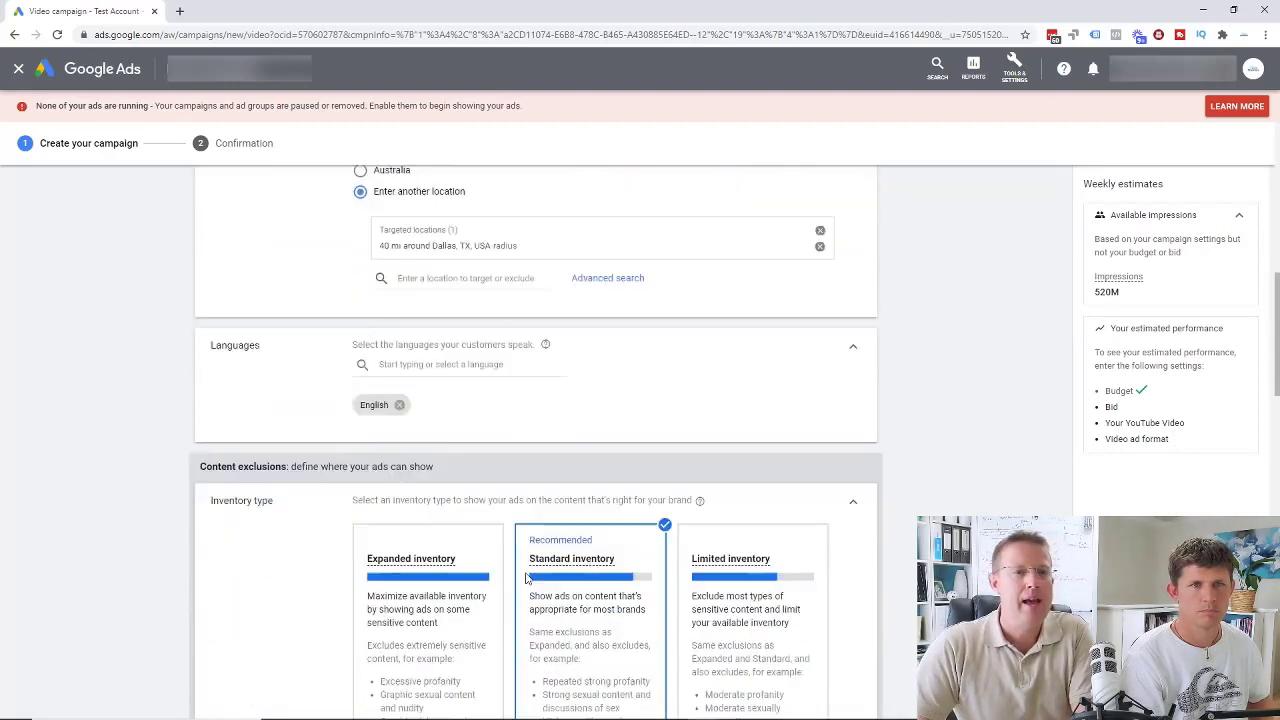
scroll(526, 579, down, 1)
scroll(517, 534, down, 2)
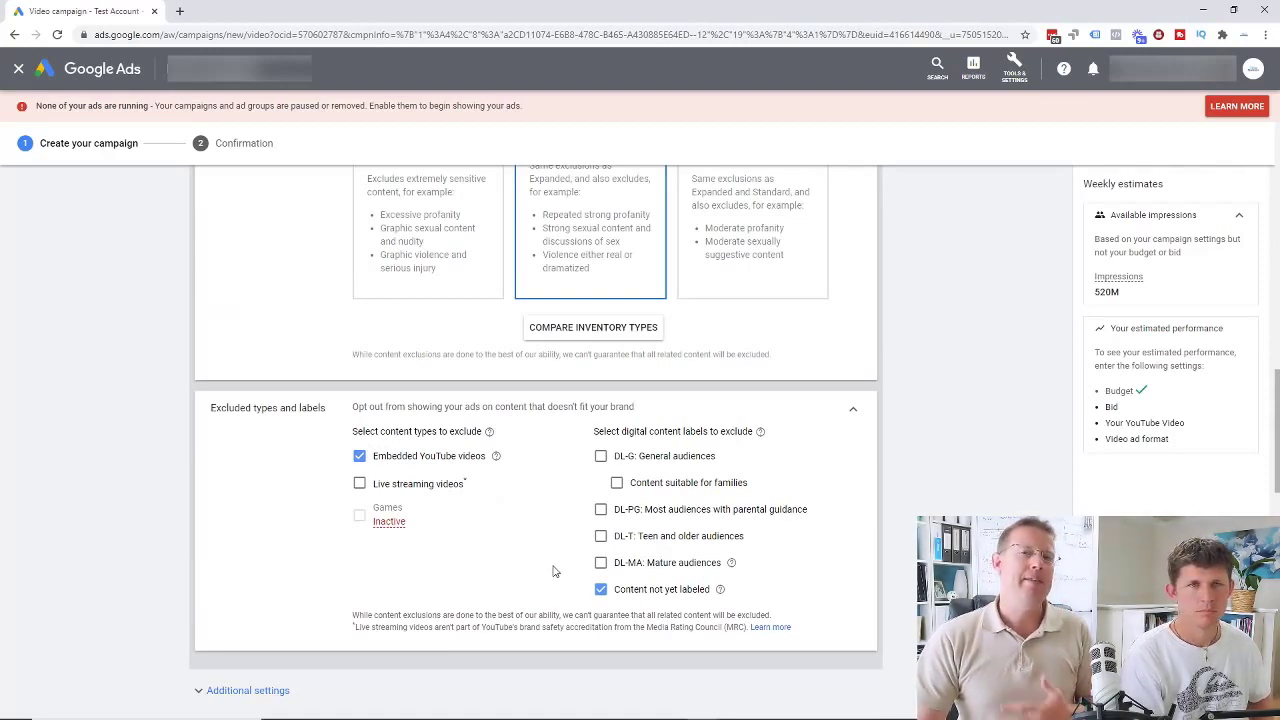
Rename the ad group as "Test audience"
scroll(880, 510, down, 3)
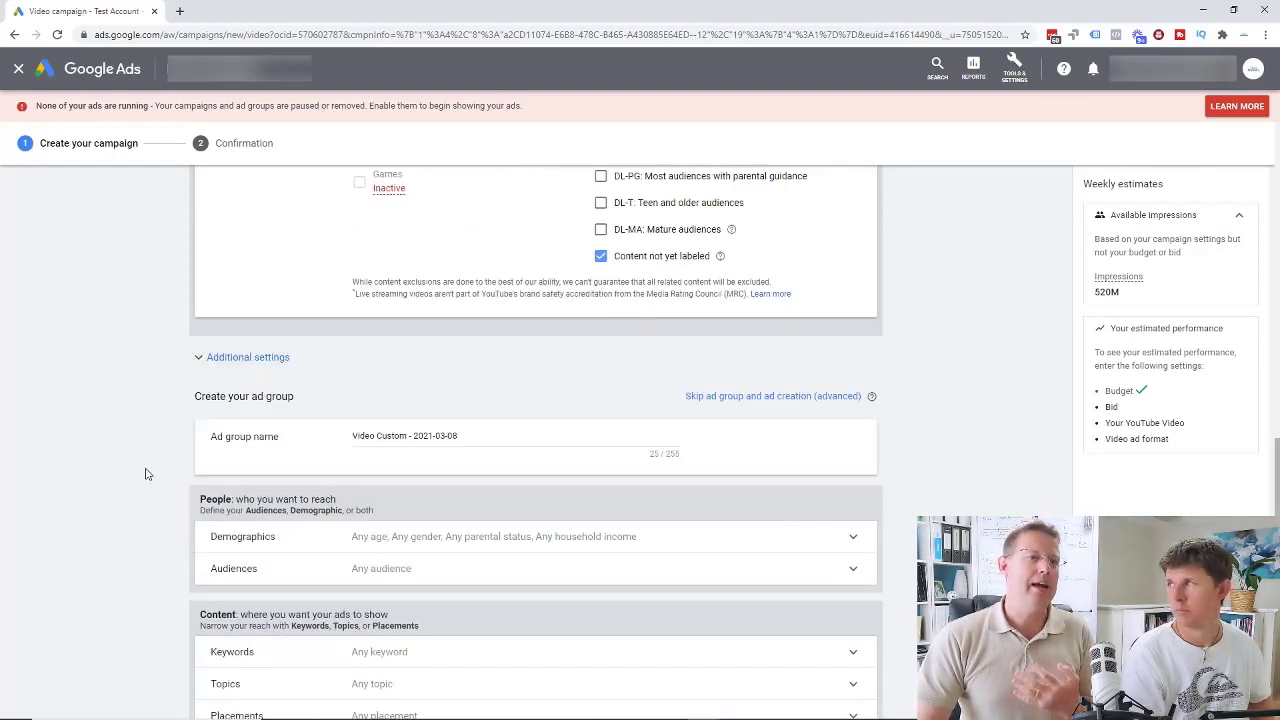
drag(461, 437, 348, 448)
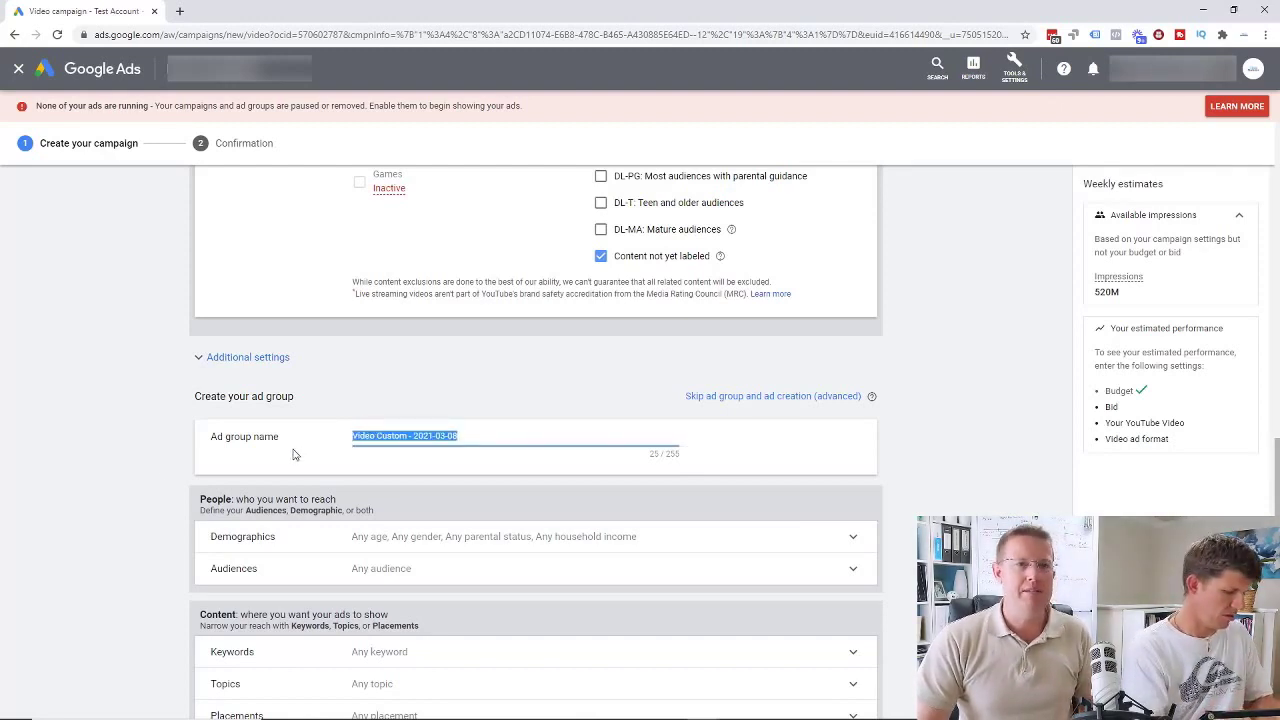
text(Test audi)
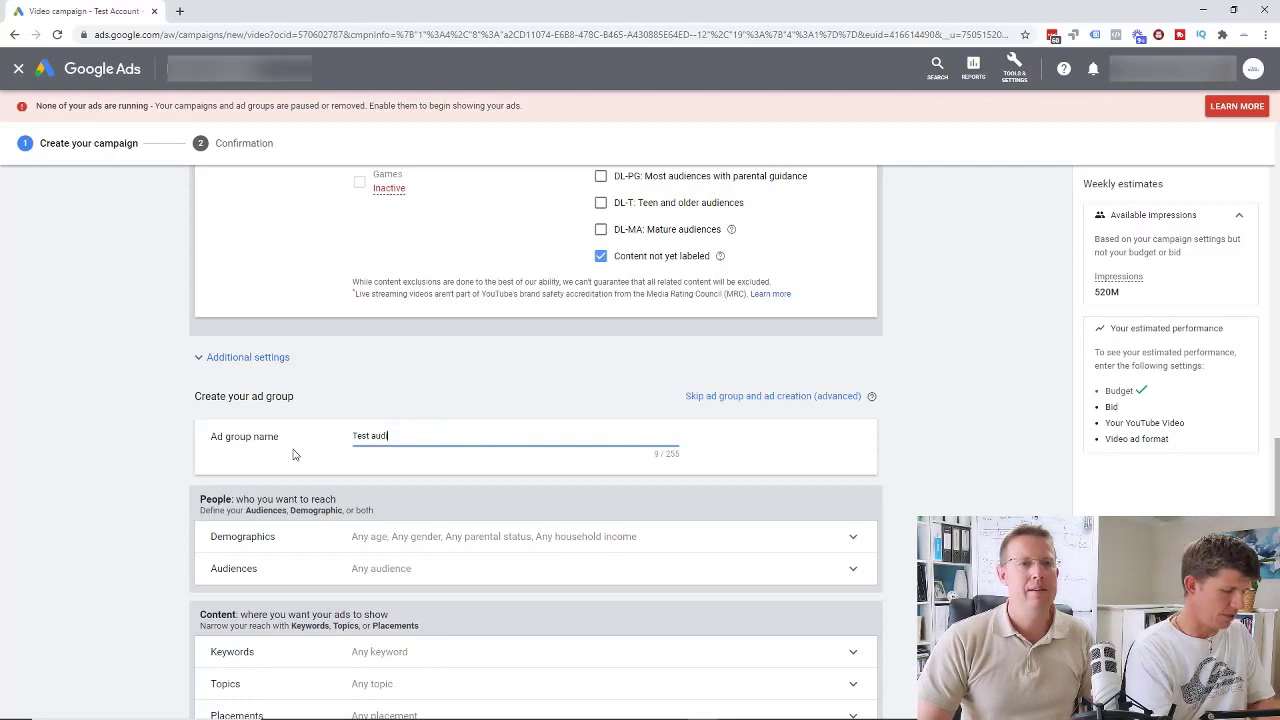
text(ence)
Limit the ad group's age targeting to 35 - 44, 45 - 54 and 55 - 64, excluding 18 - 24, 25 - 34, 65+ and Unknown
scroll(120, 495, down, 2)
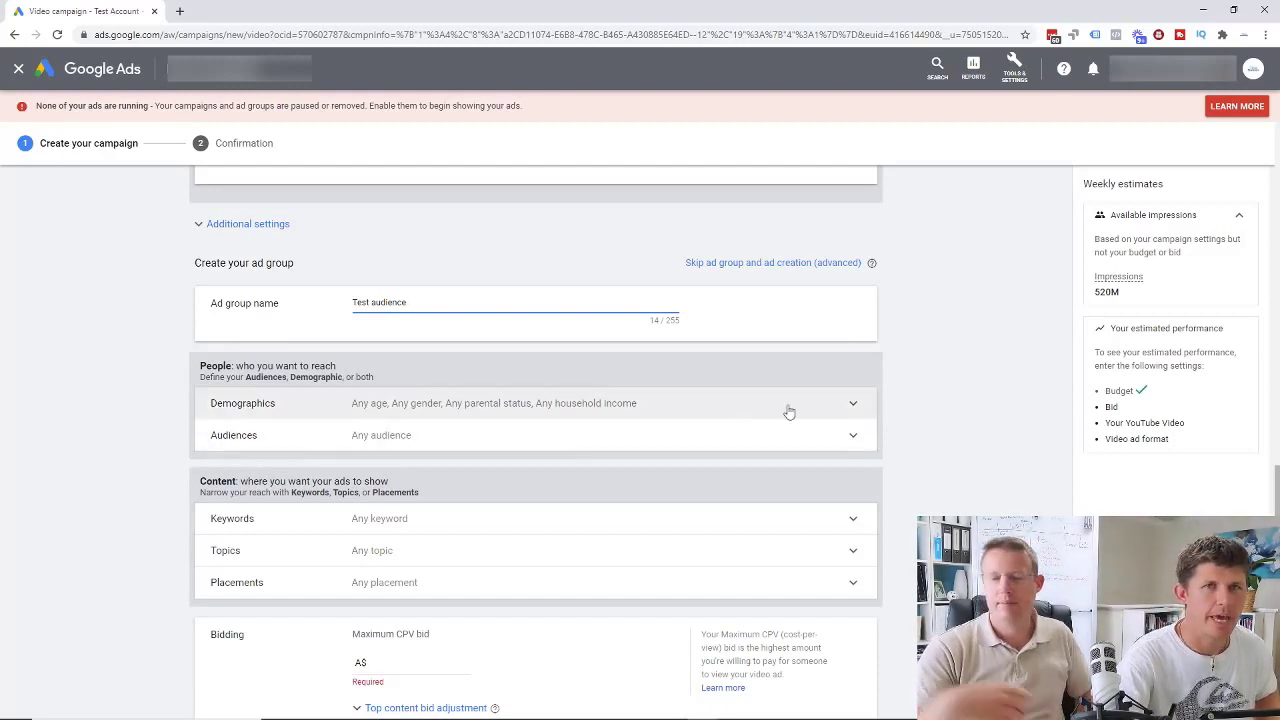
click(850, 405)
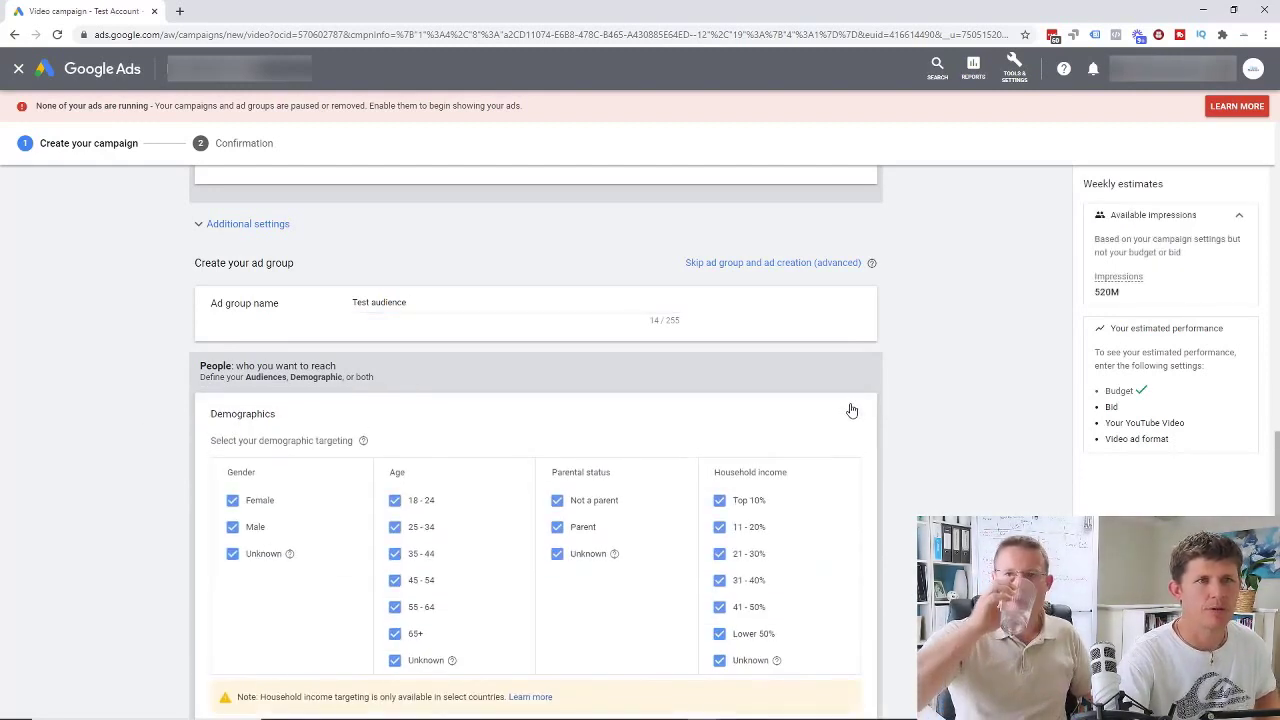
scroll(681, 466, down, 1)
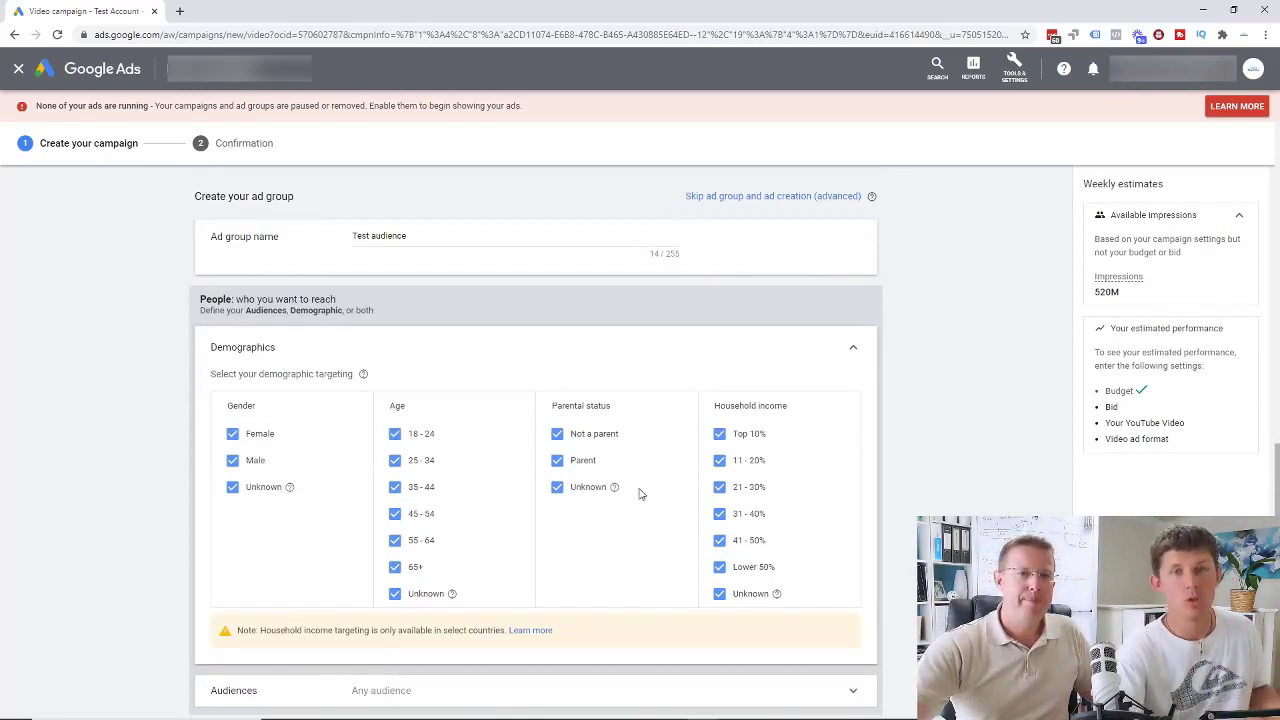
click(395, 433)
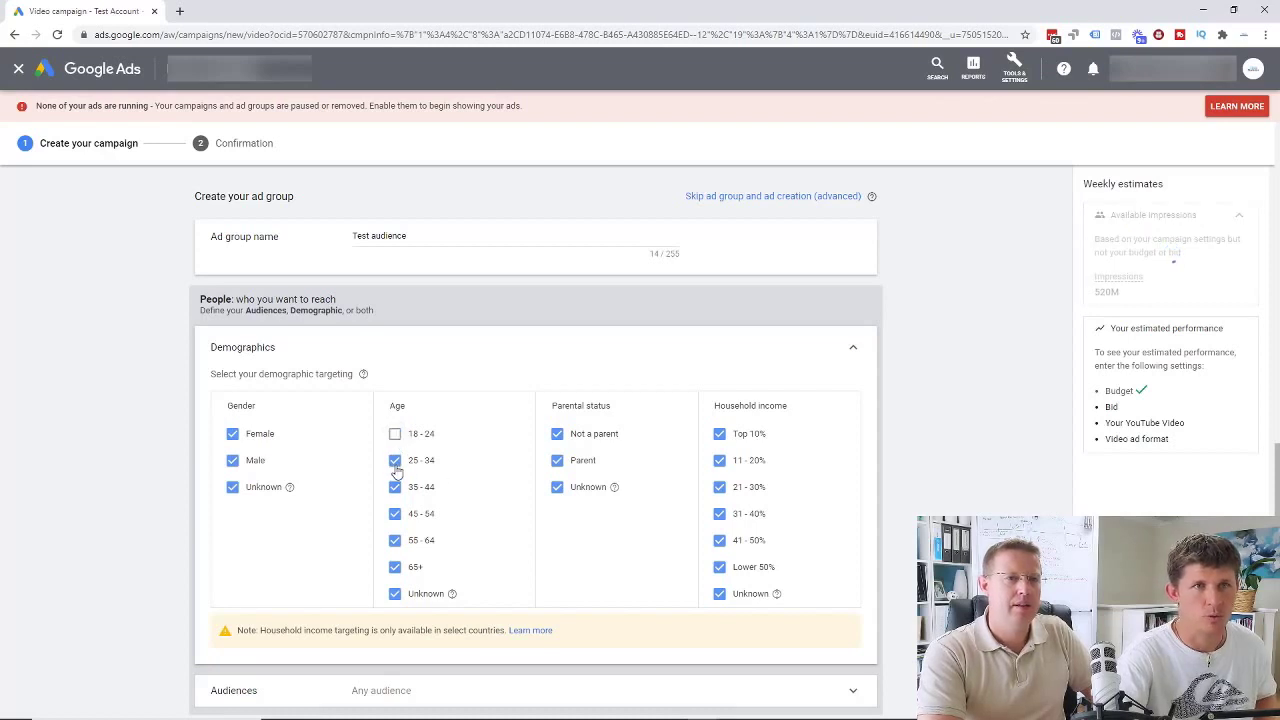
click(395, 460)
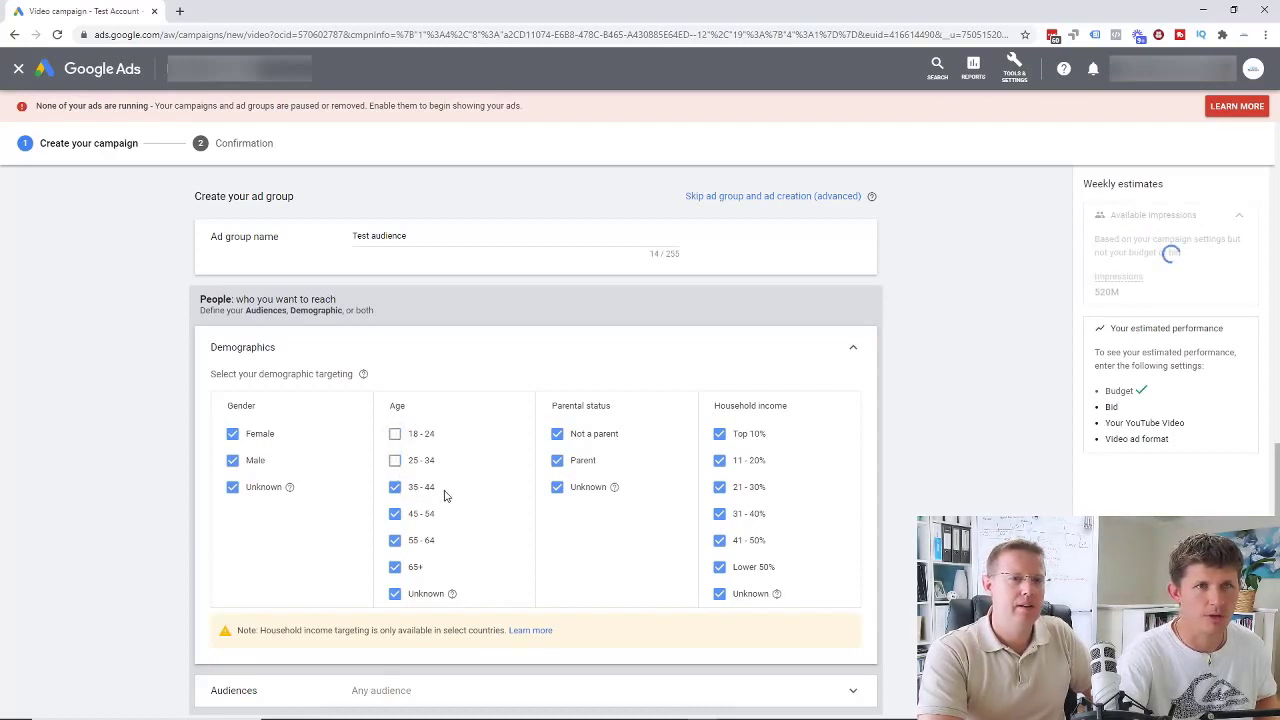
click(397, 568)
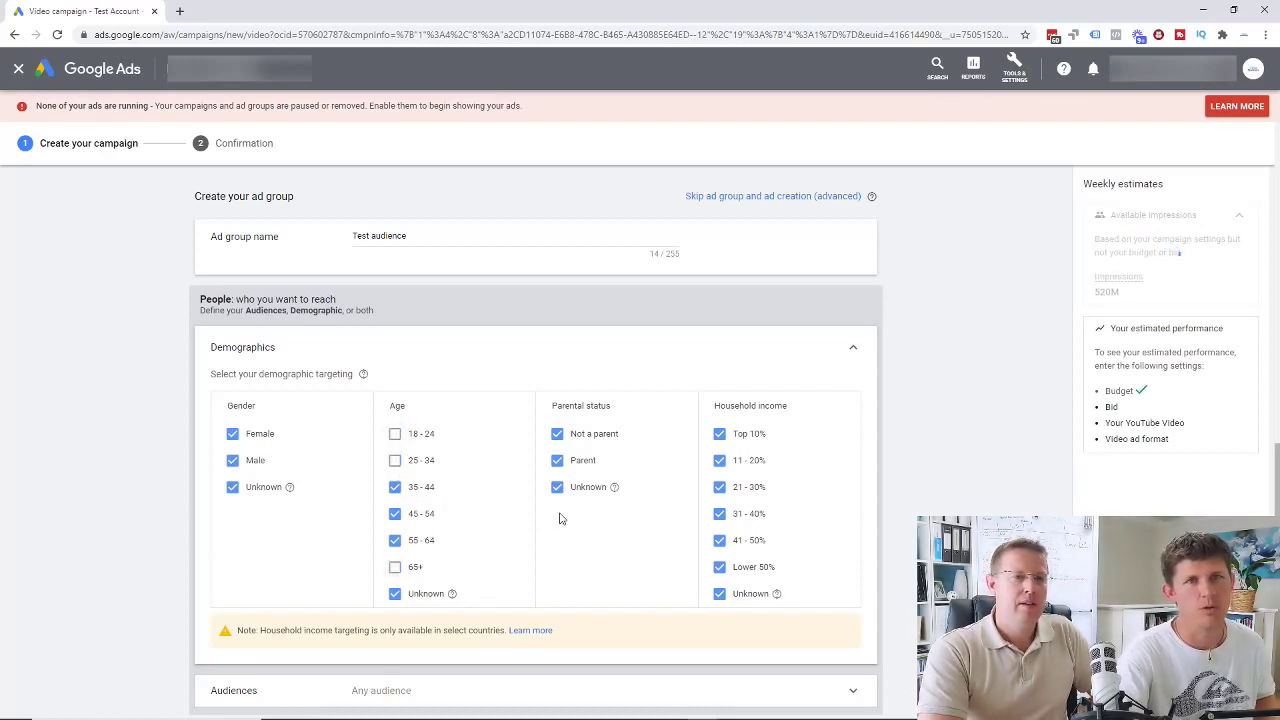
click(395, 593)
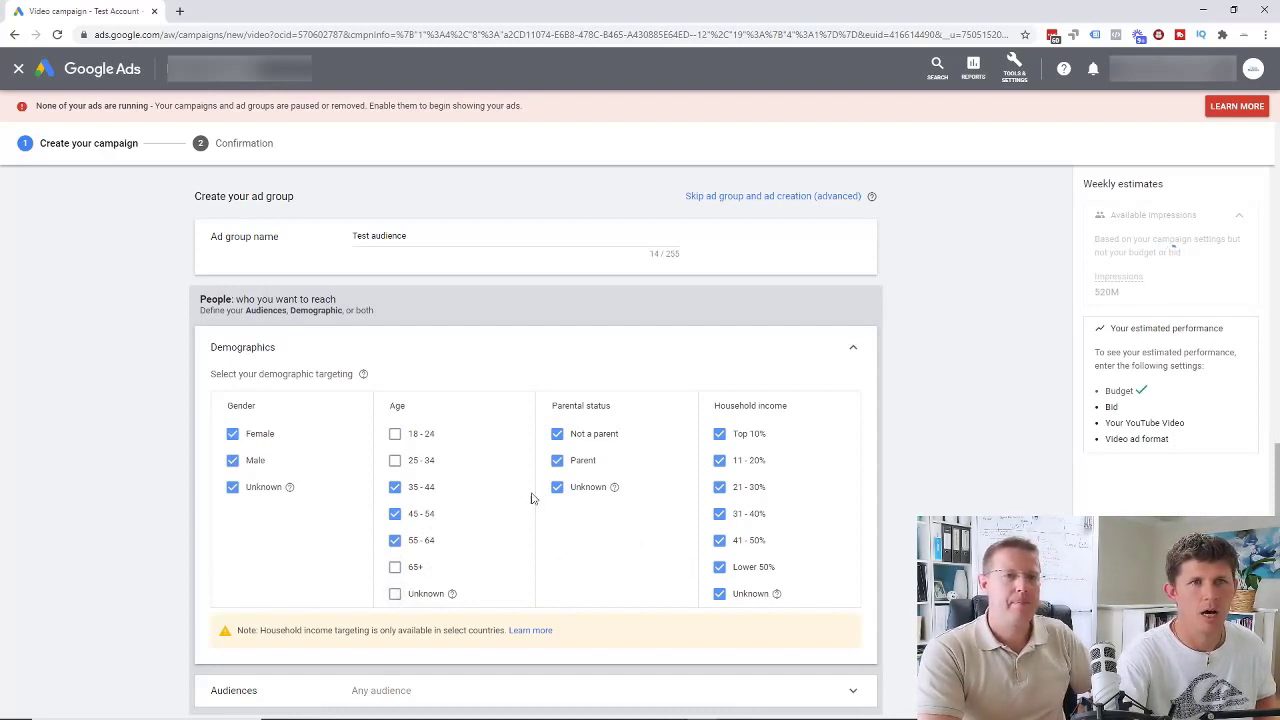
Restrict the demographic targeting to gender Male and parental status Not a parent
click(232, 433)
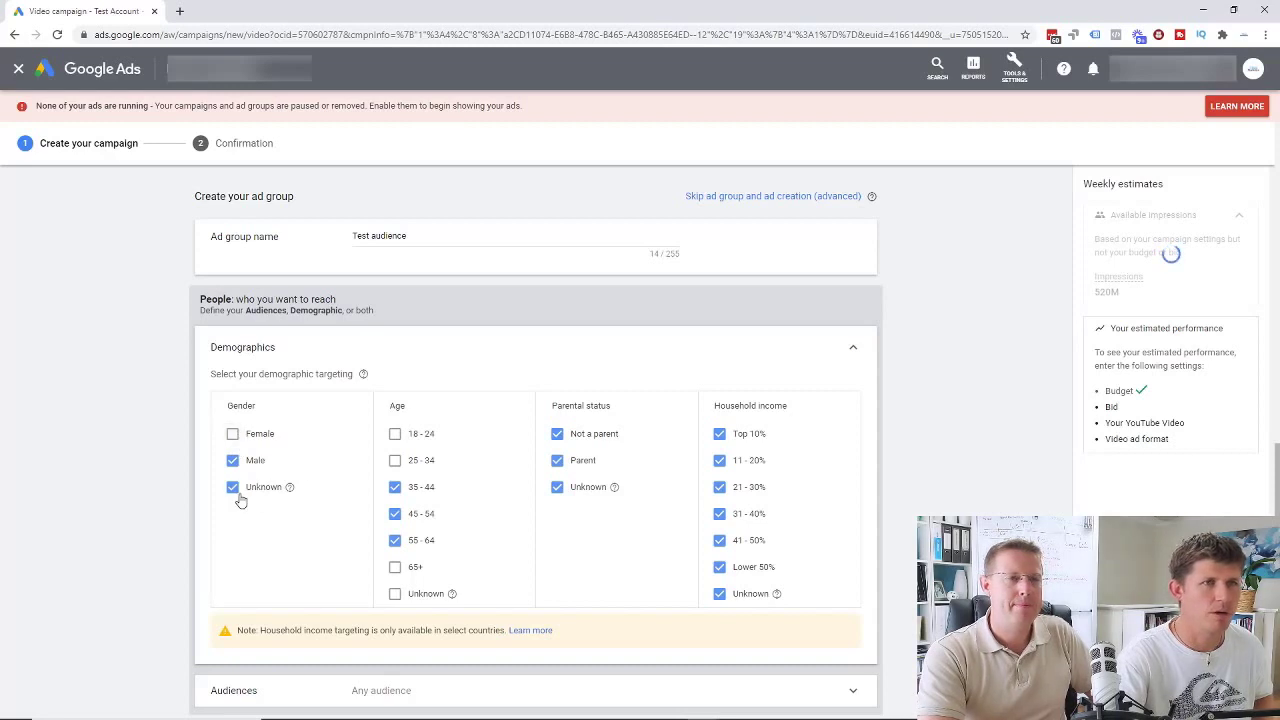
click(232, 487)
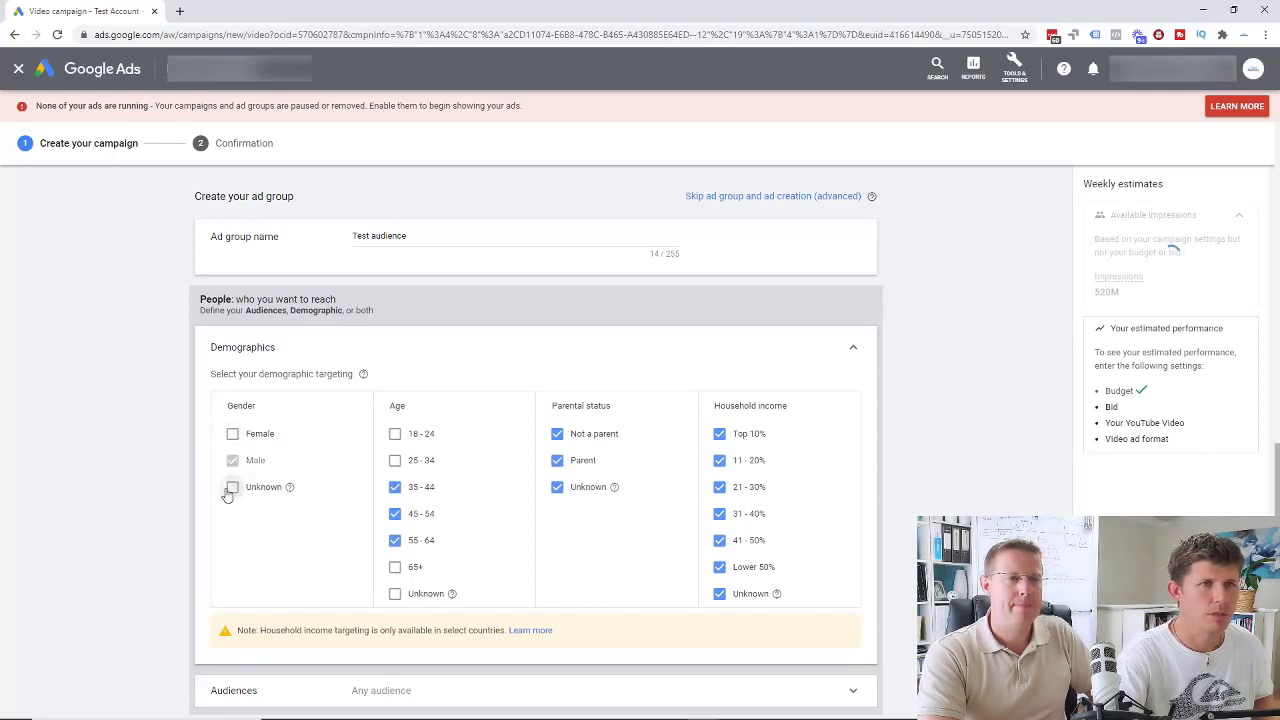
click(557, 460)
click(559, 493)
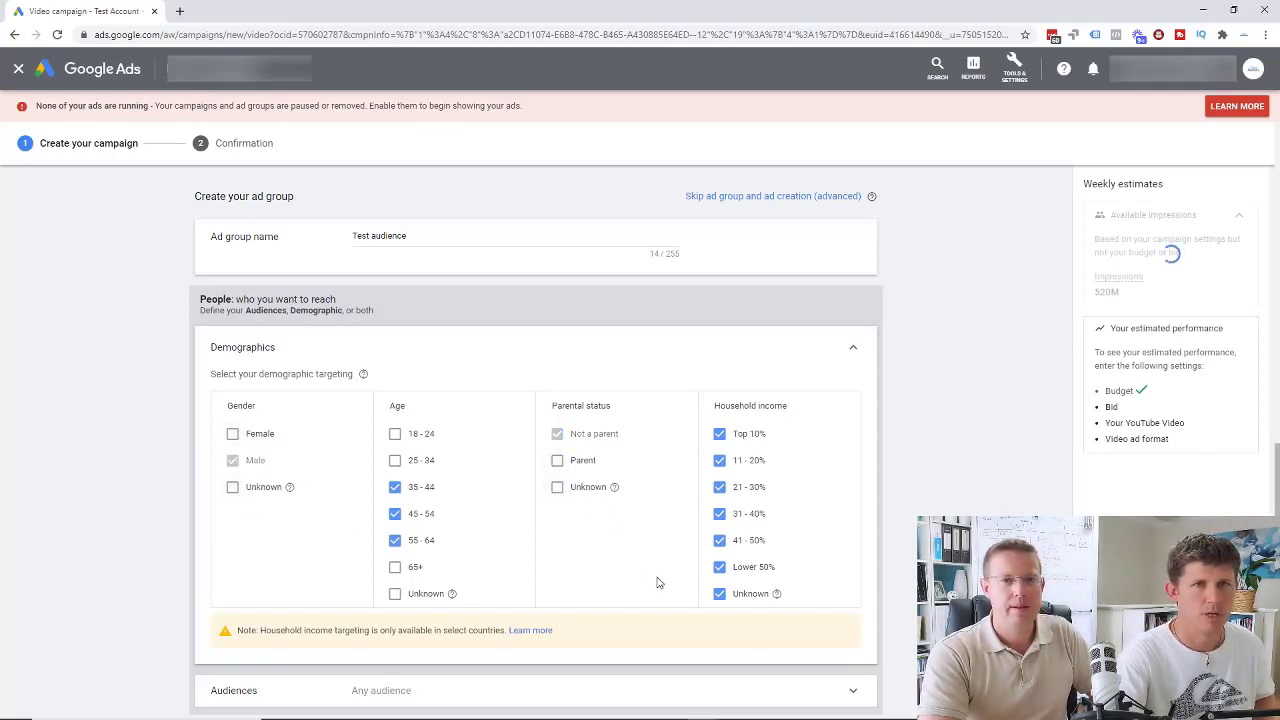
Exclude the Lower 50% and Unknown household income groups and collapse the demographics settings
click(720, 567)
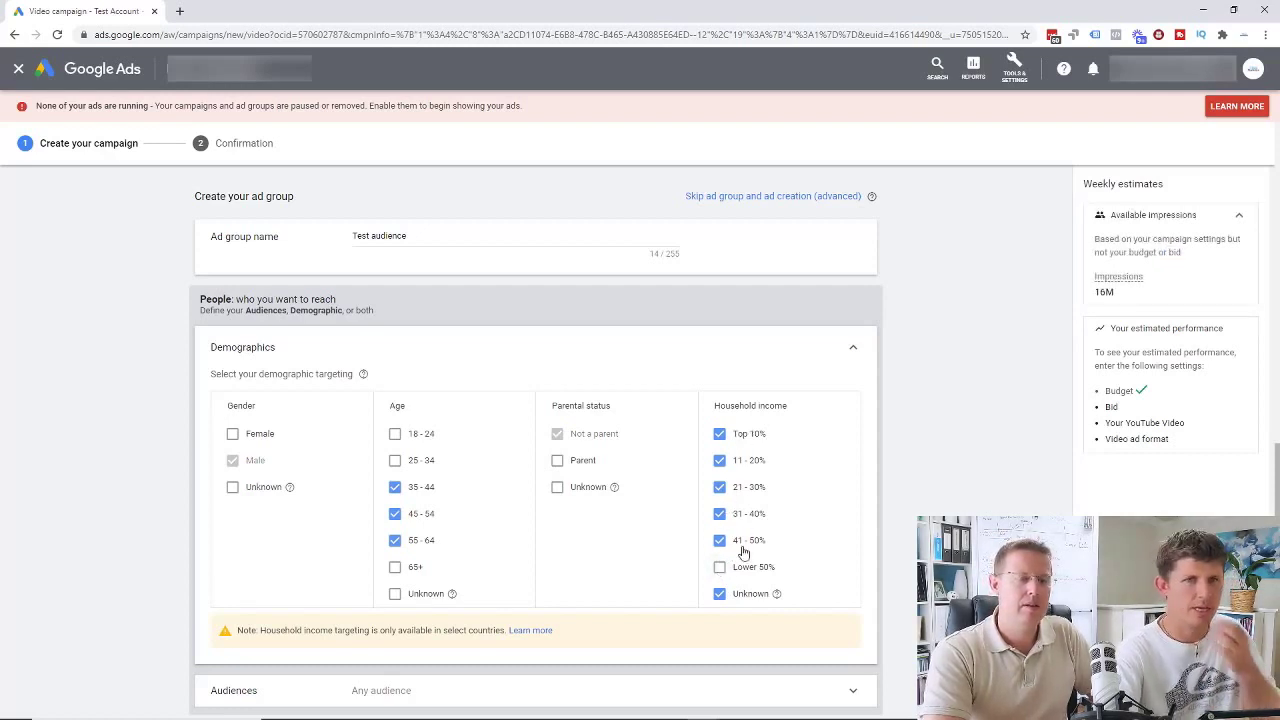
click(720, 594)
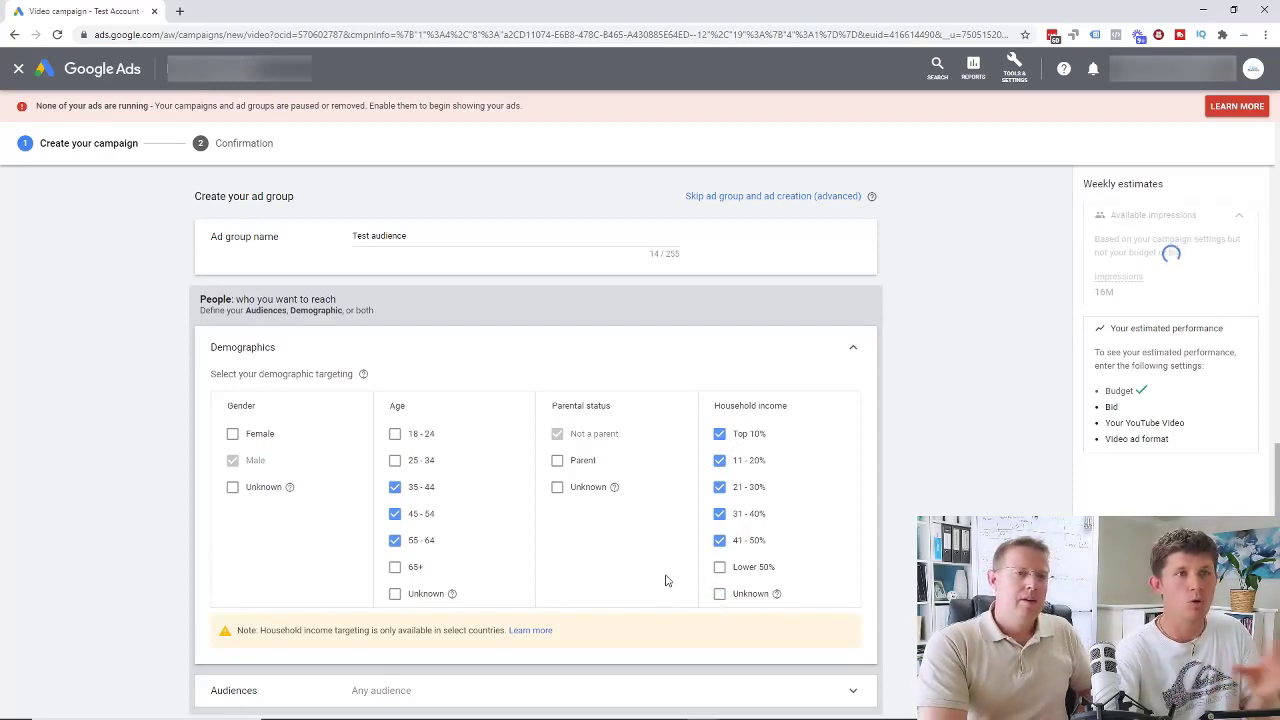
click(854, 353)
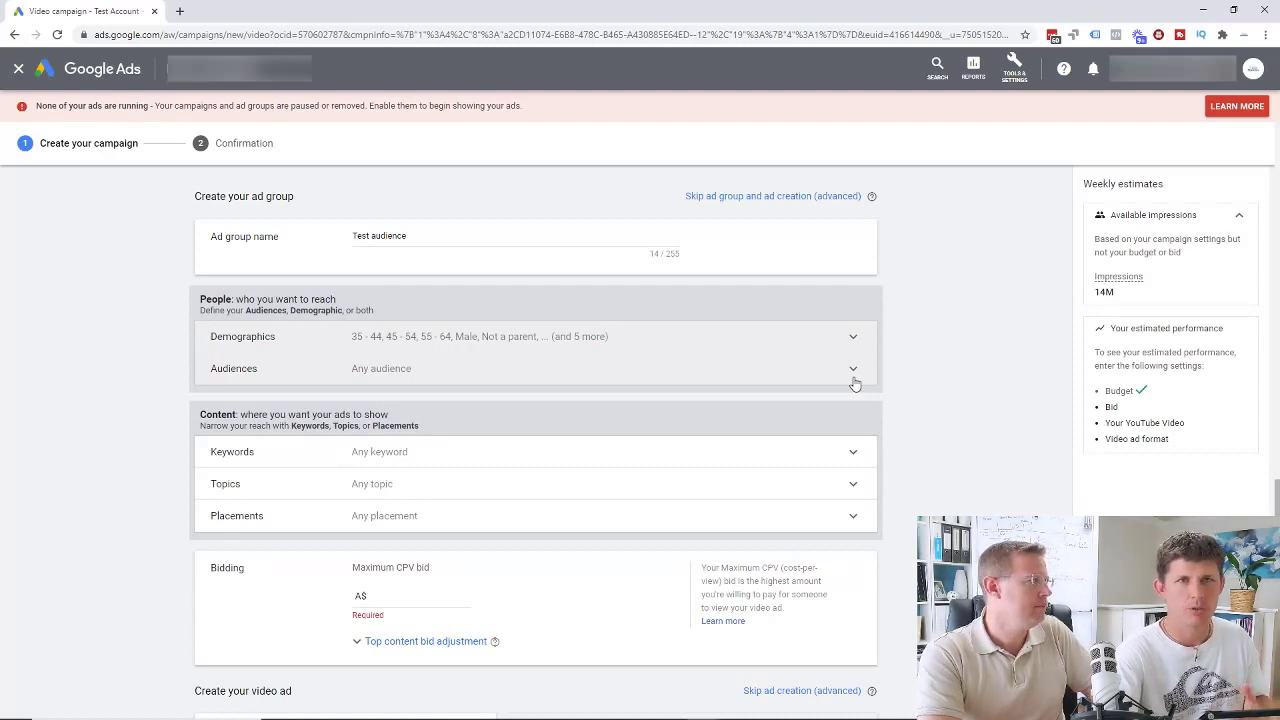
Expand the audience targeting, look over the suggested audiences, and collapse it without selecting any
click(853, 372)
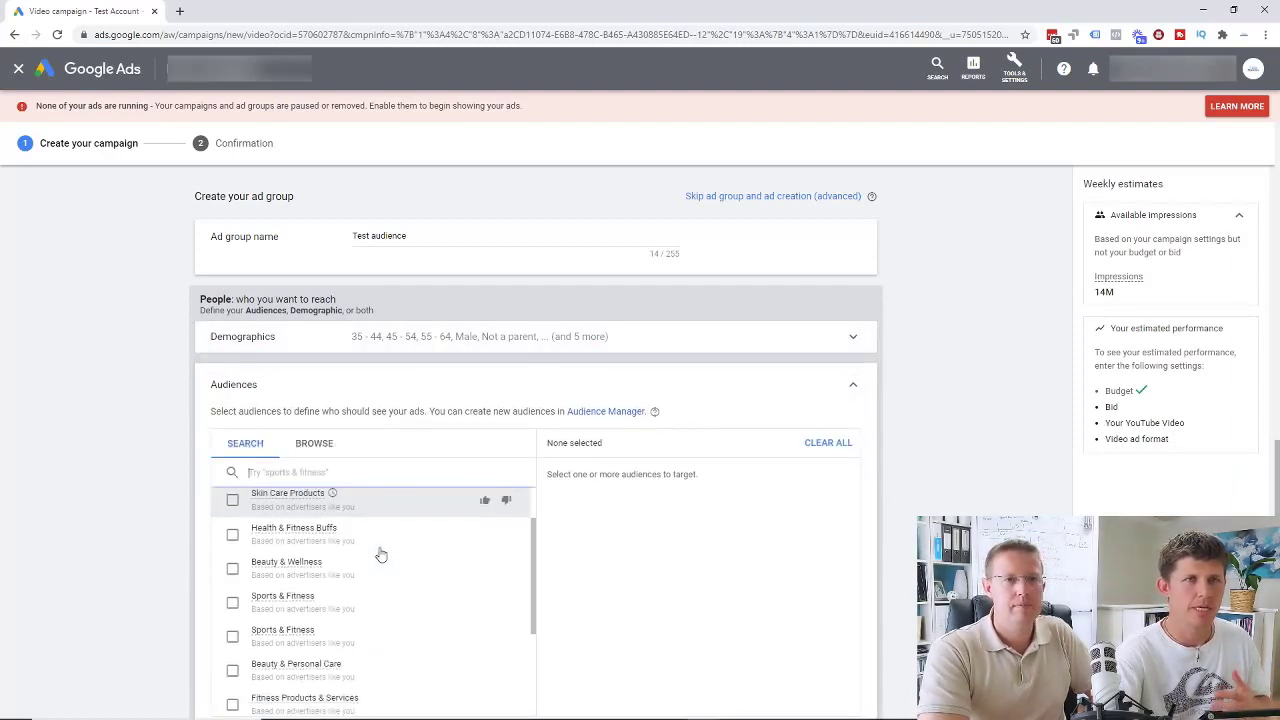
scroll(378, 553, up, 1)
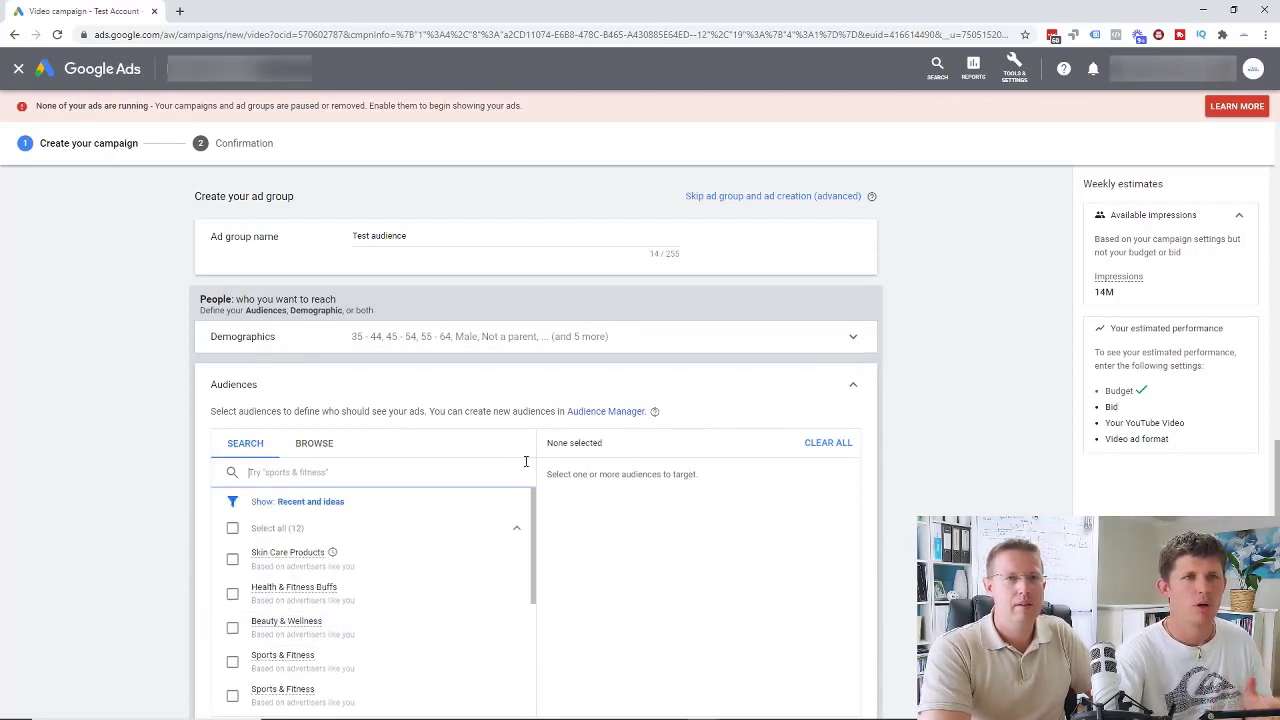
click(855, 390)
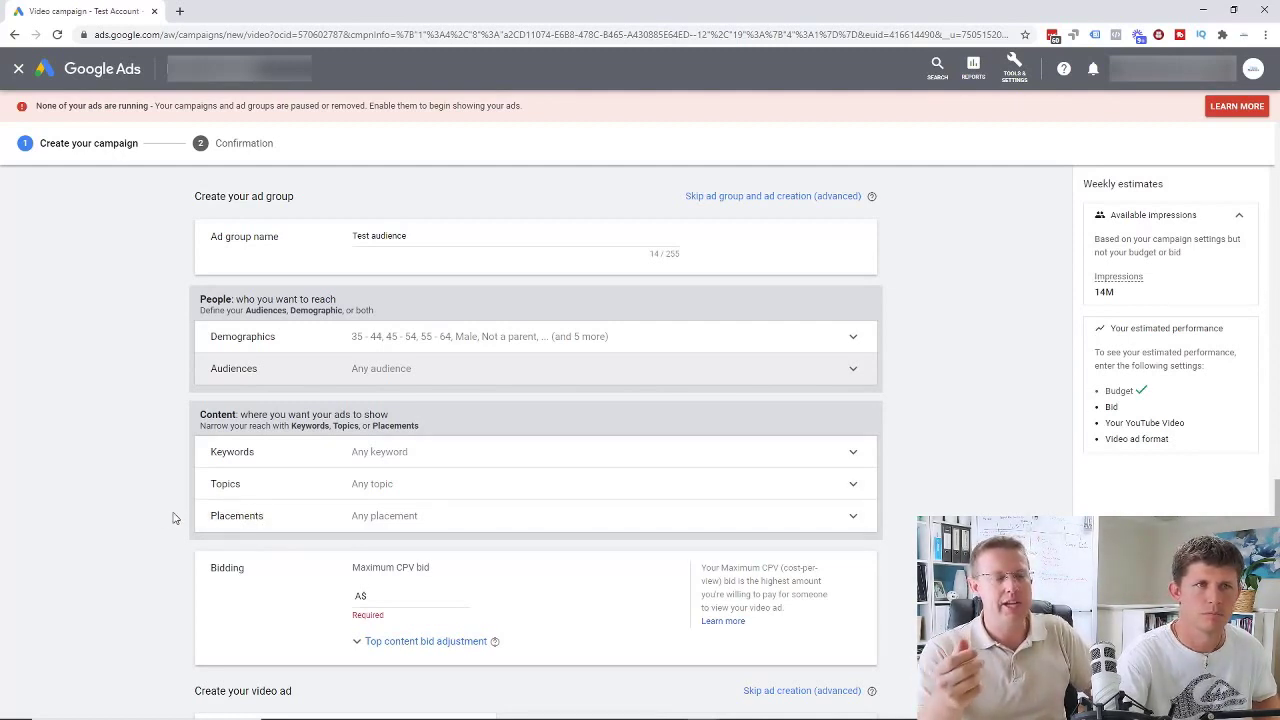
Expand the ad group's keyword targeting and add the keyword "How to lose belly fat"
click(853, 453)
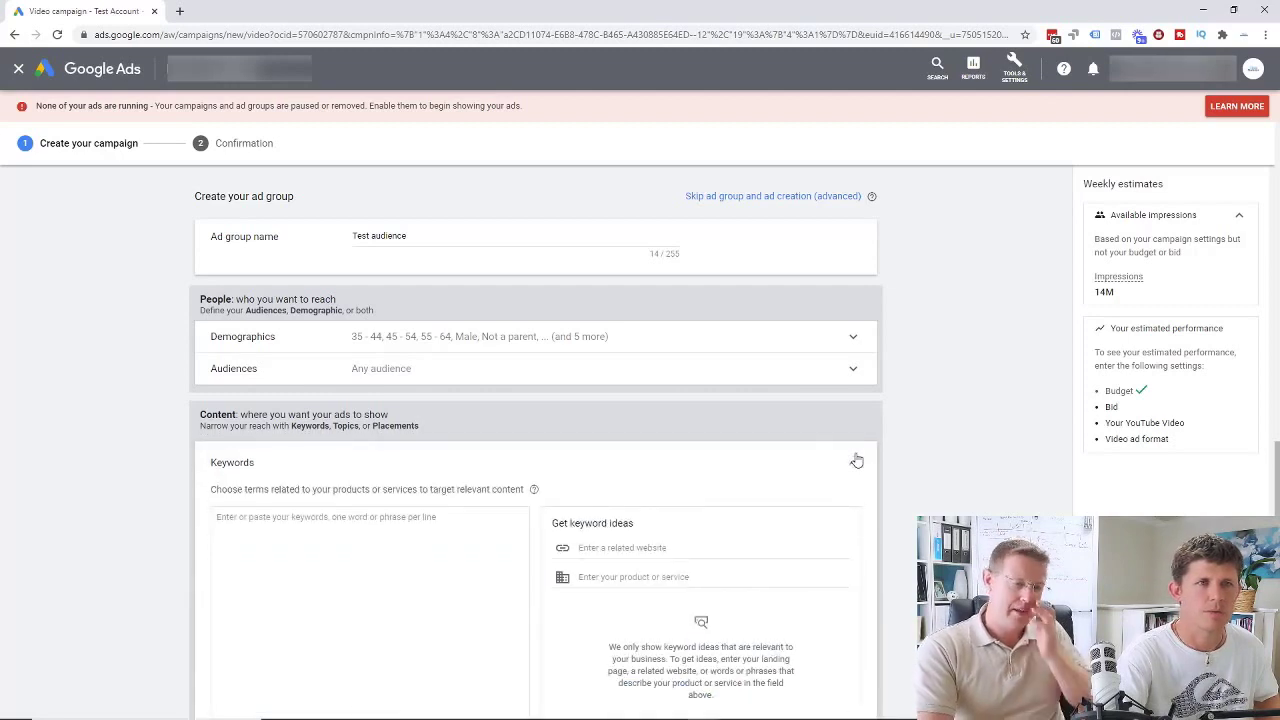
scroll(657, 480, down, 1)
click(289, 486)
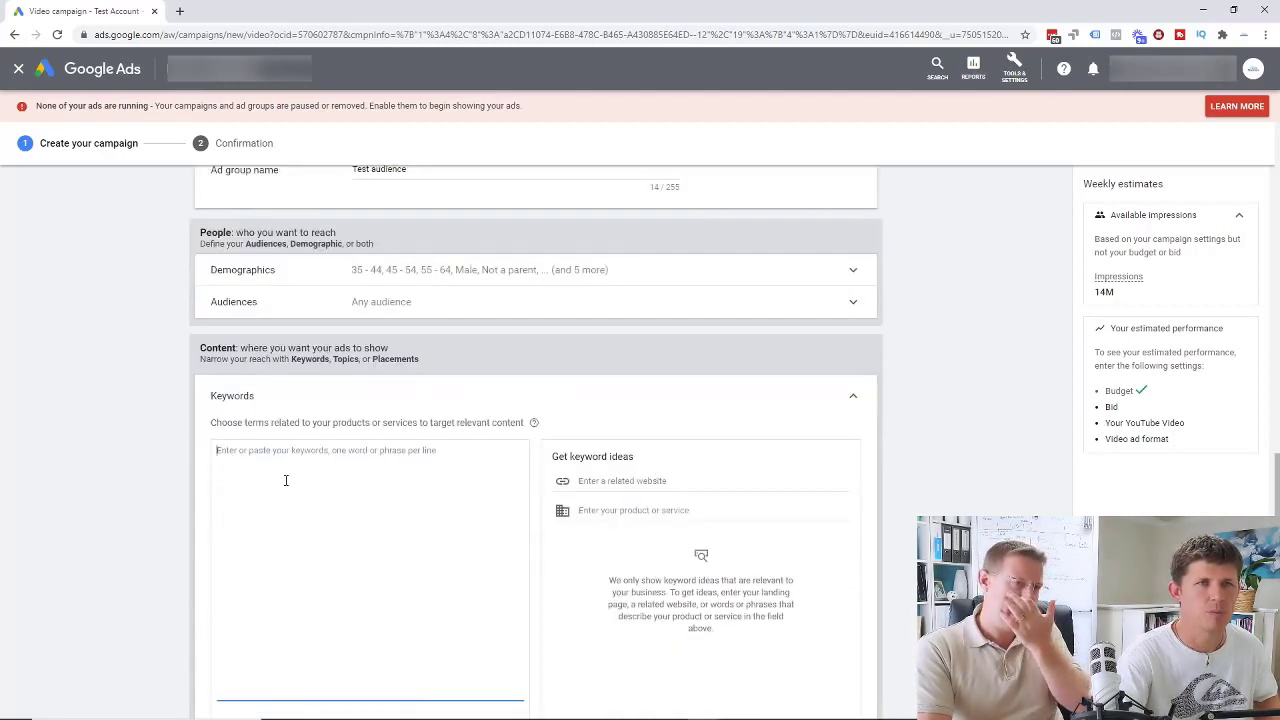
scroll(286, 482, down, 1)
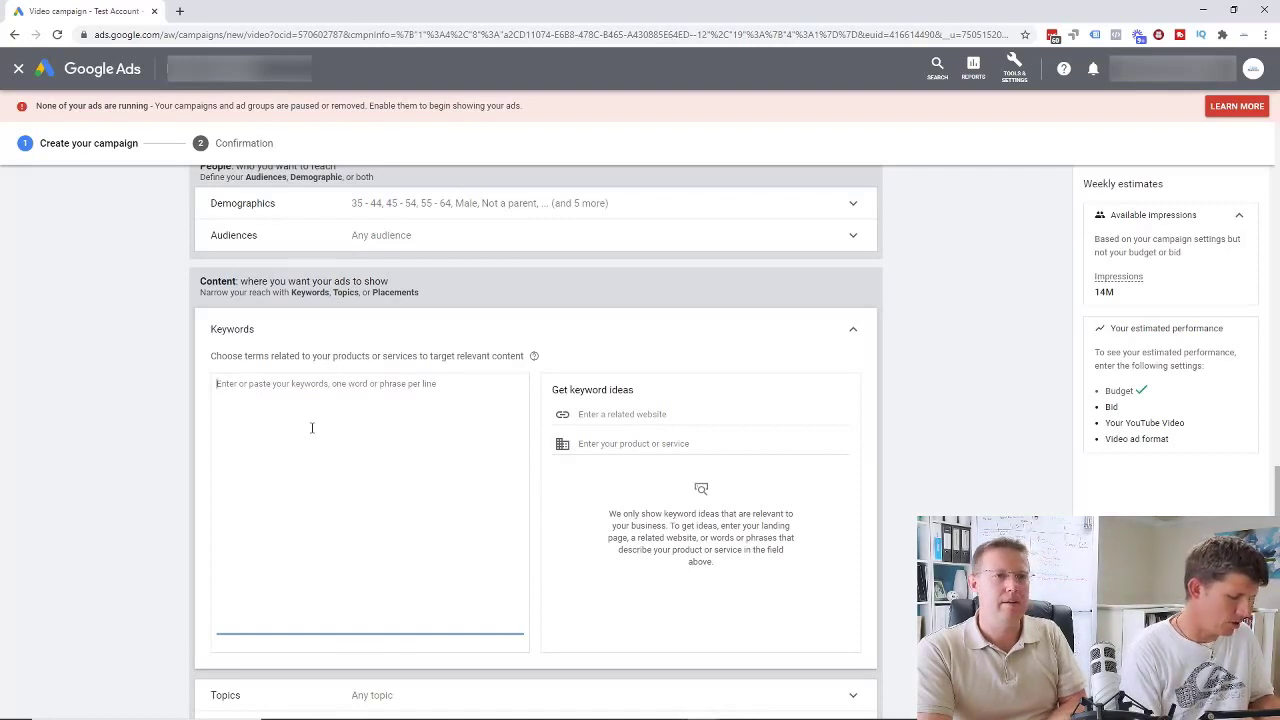
text(How to l)
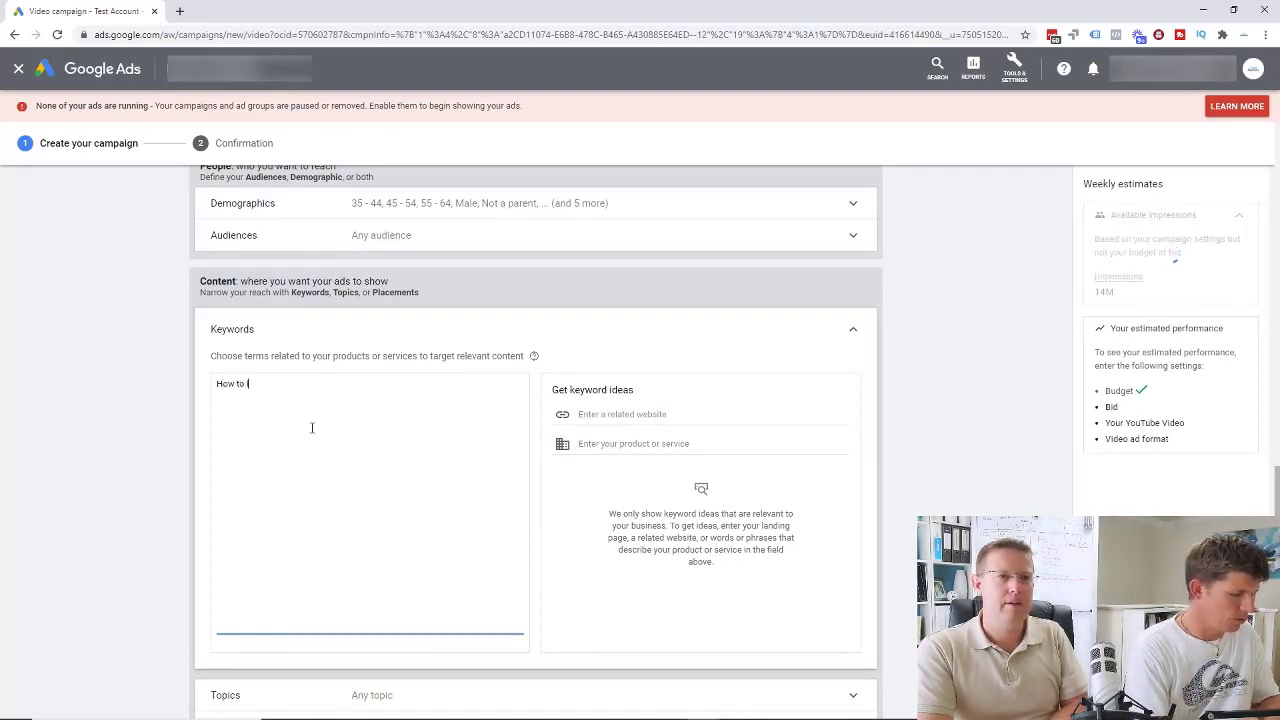
text(ose belly)
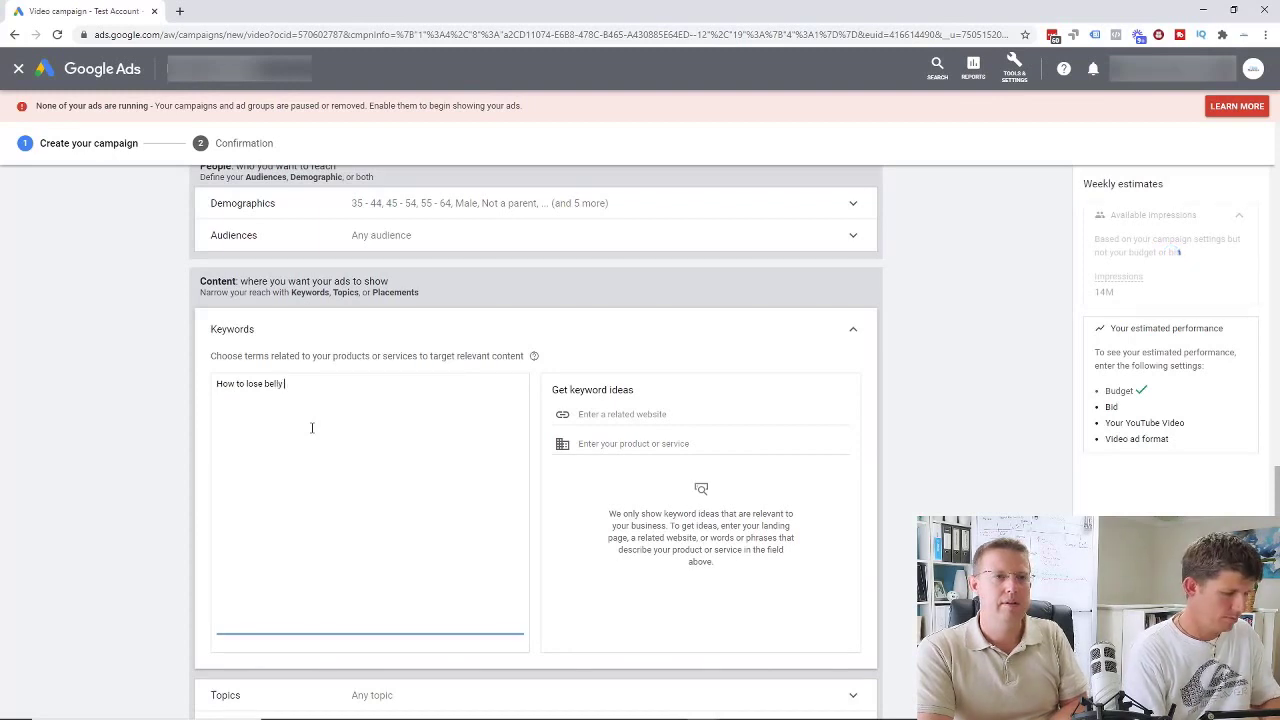
text( fat )
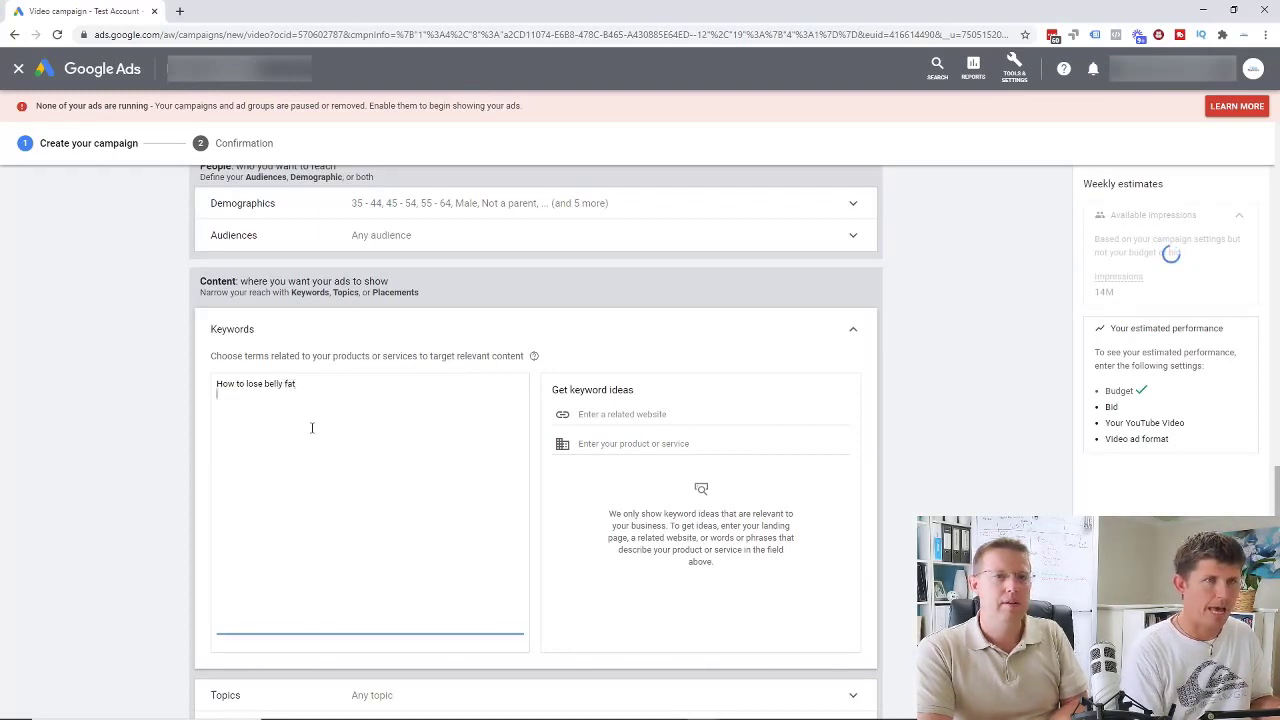
Add the keywords "How to make money online" and "How to make kids sleep all night" on separate lines, and collapse the keyword targeting
text(How to)
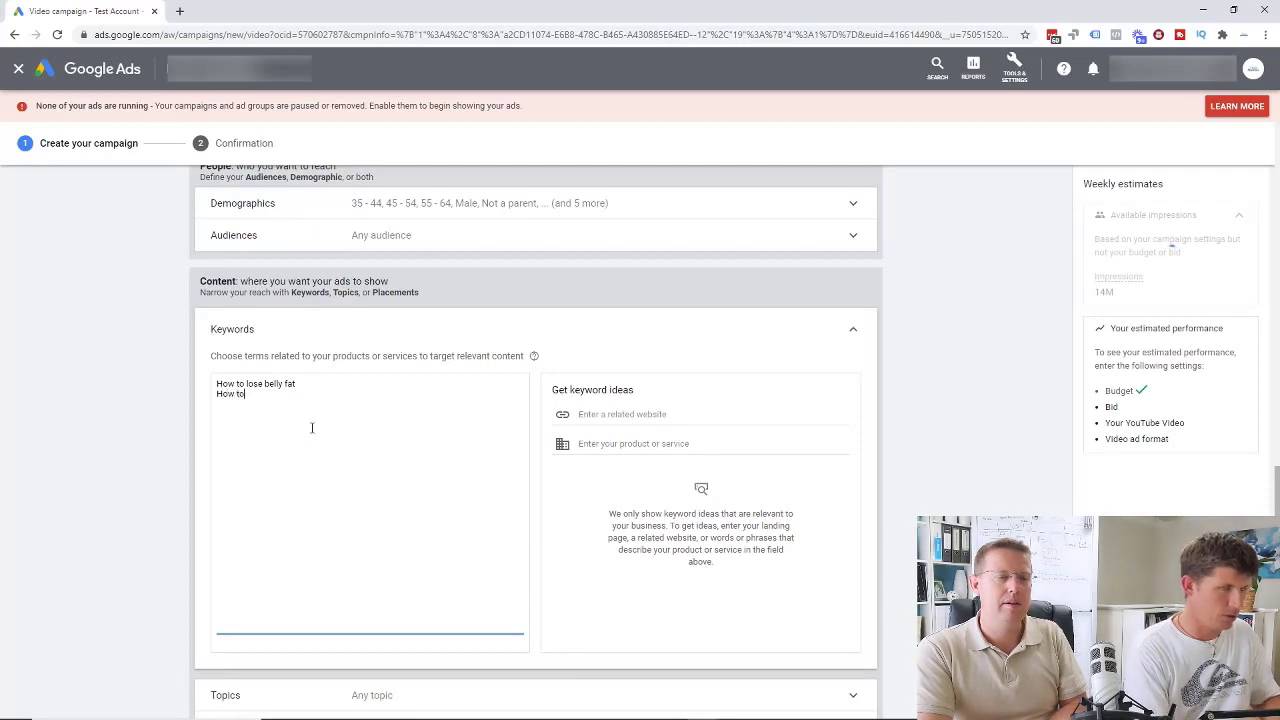
text( make money online)
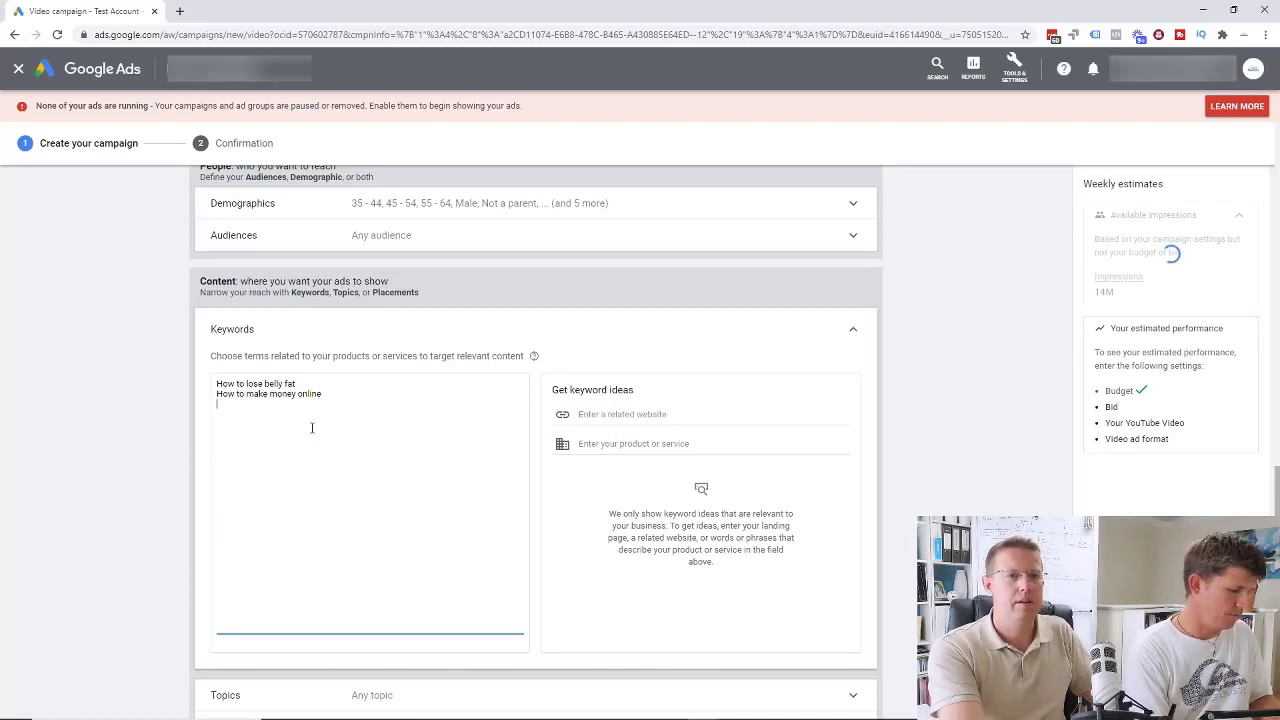
key(Return)
text(How to)
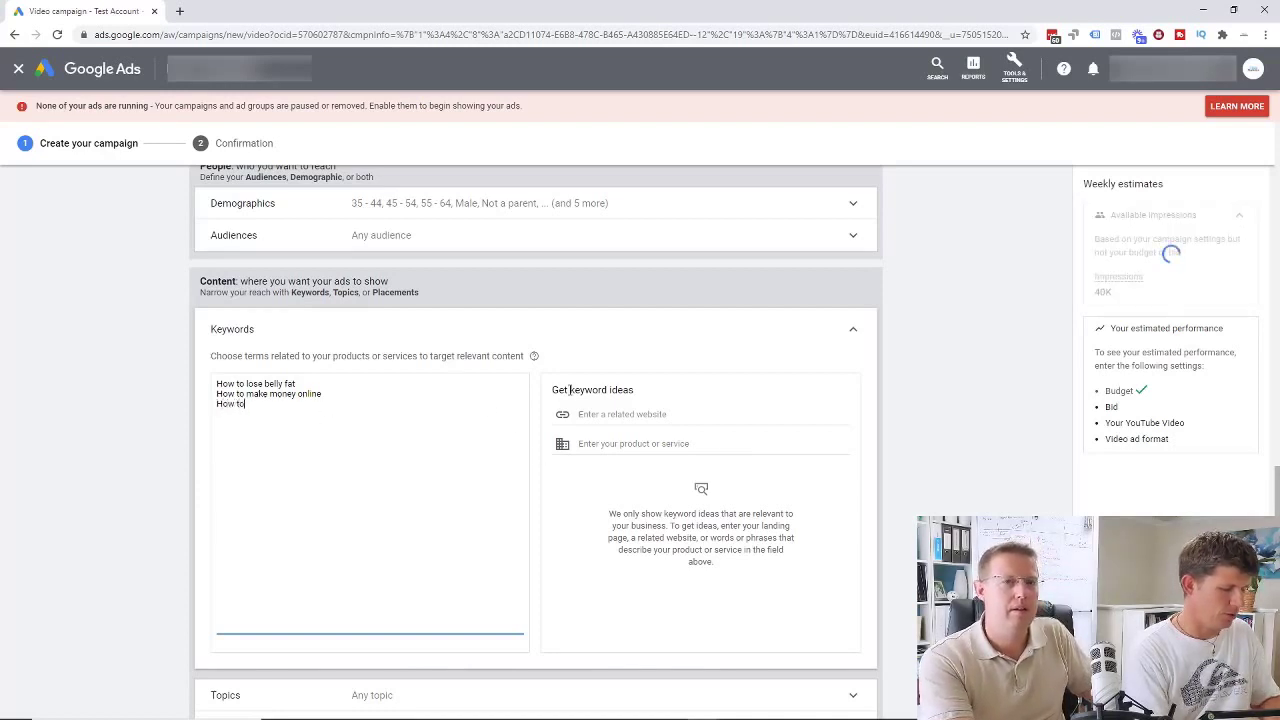
text( make kids s)
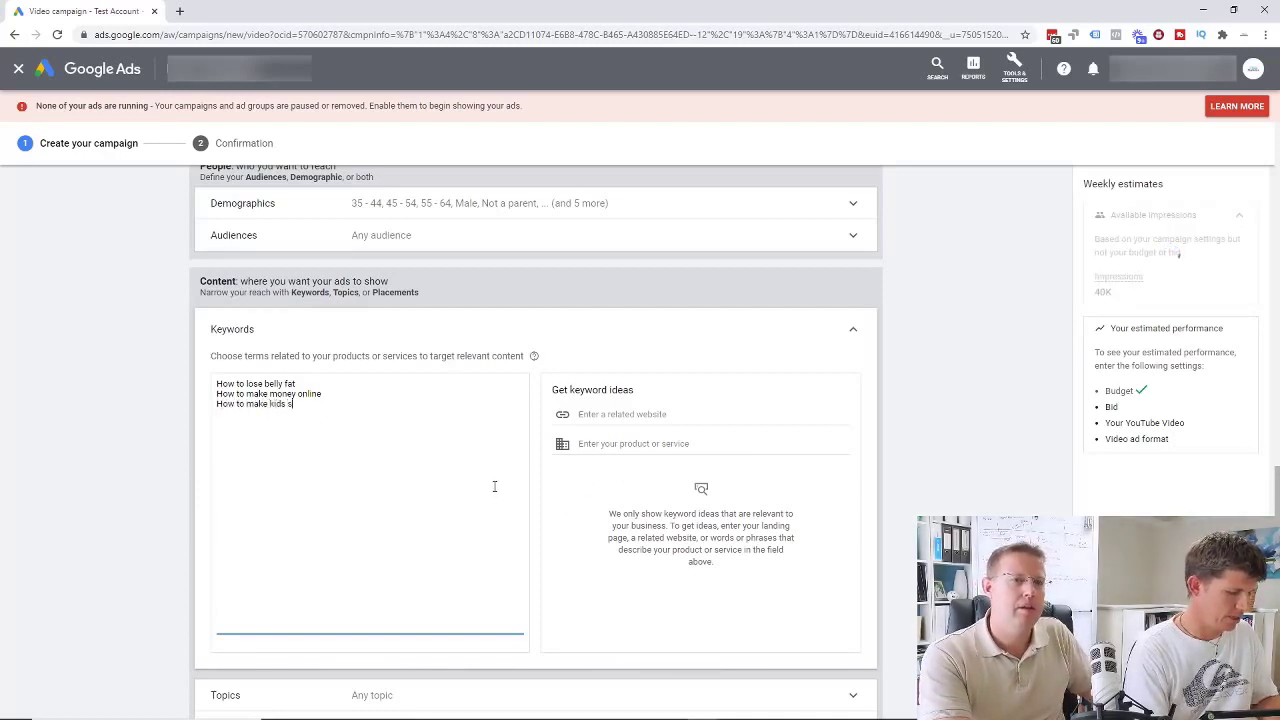
text(leep all night)
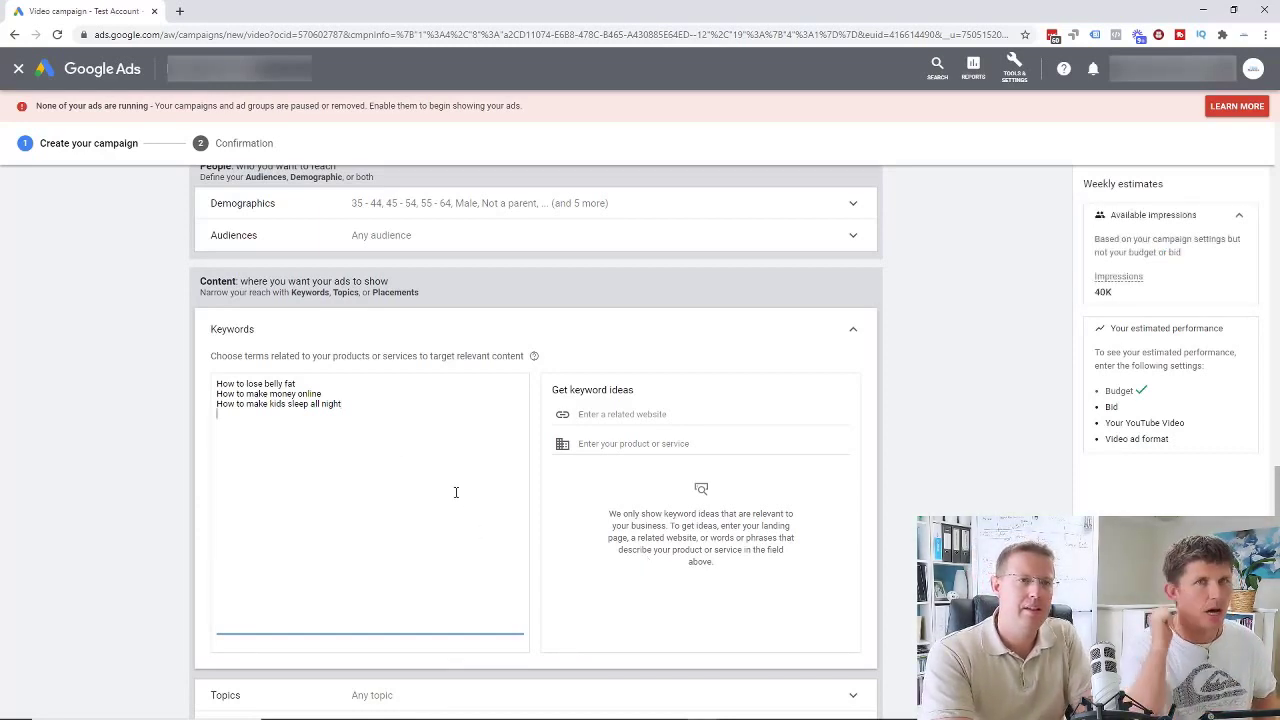
scroll(452, 486, down, 1)
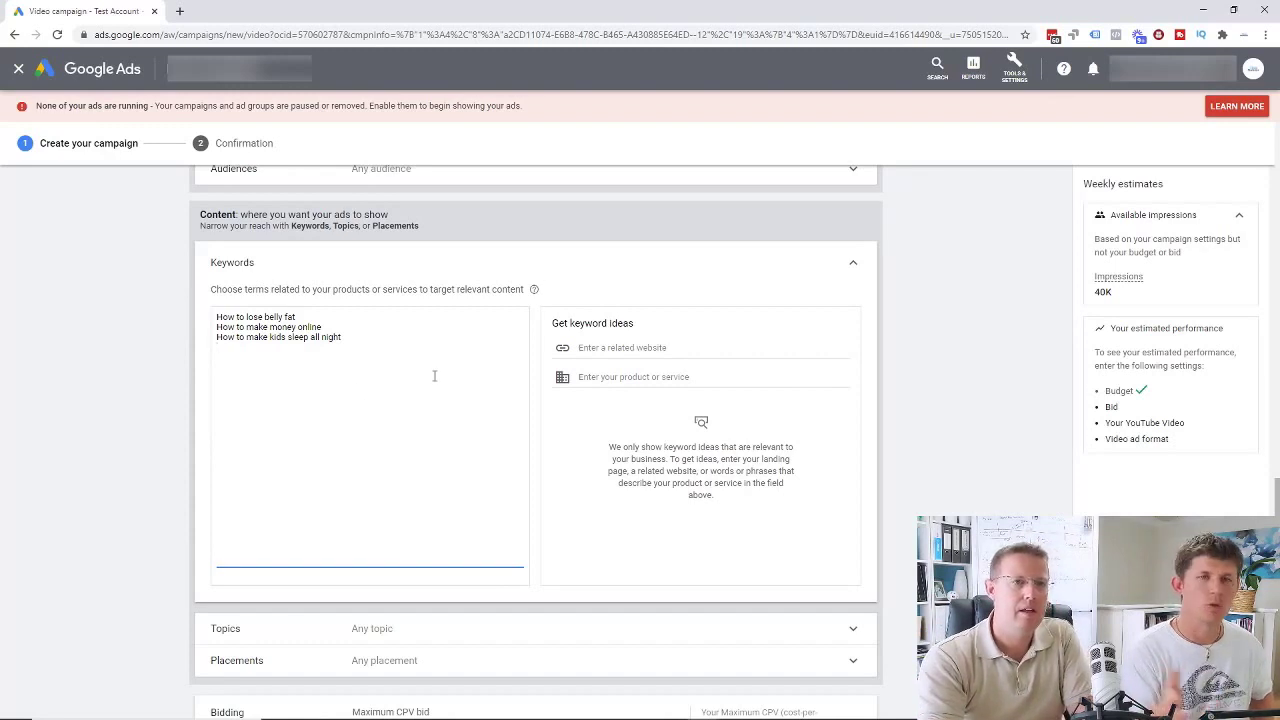
scroll(393, 462, down, 1)
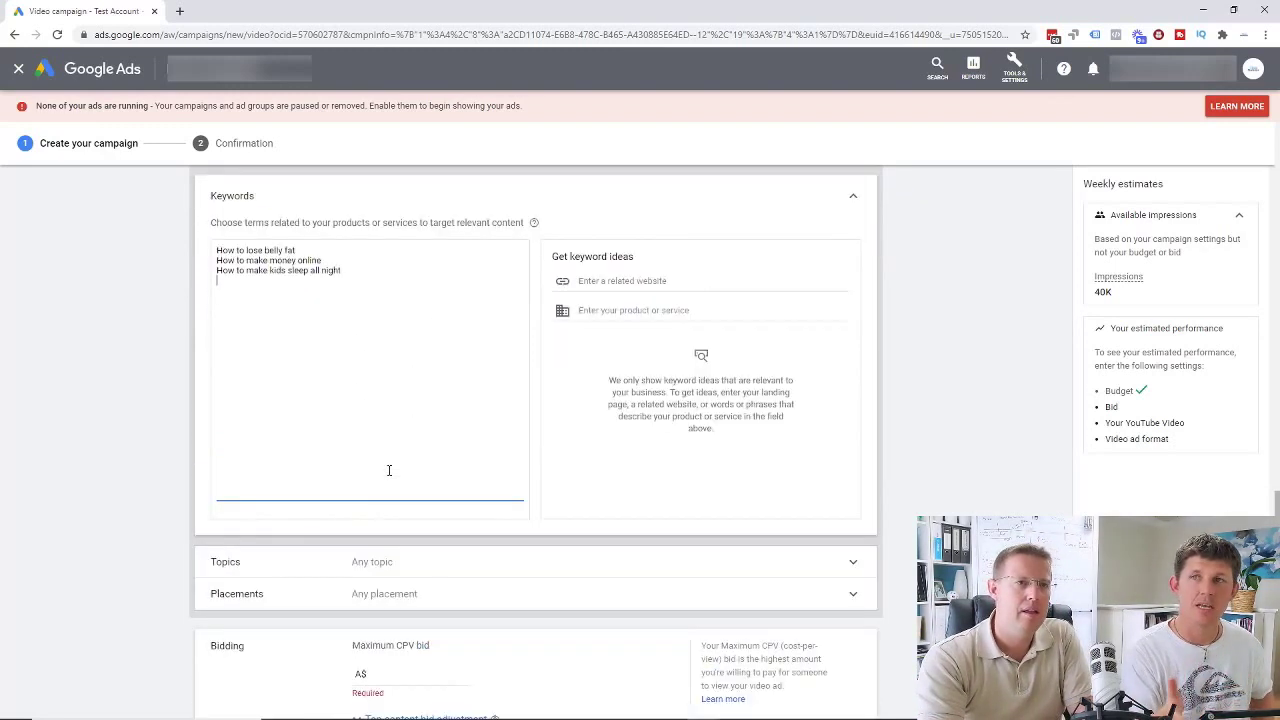
scroll(389, 470, up, 2)
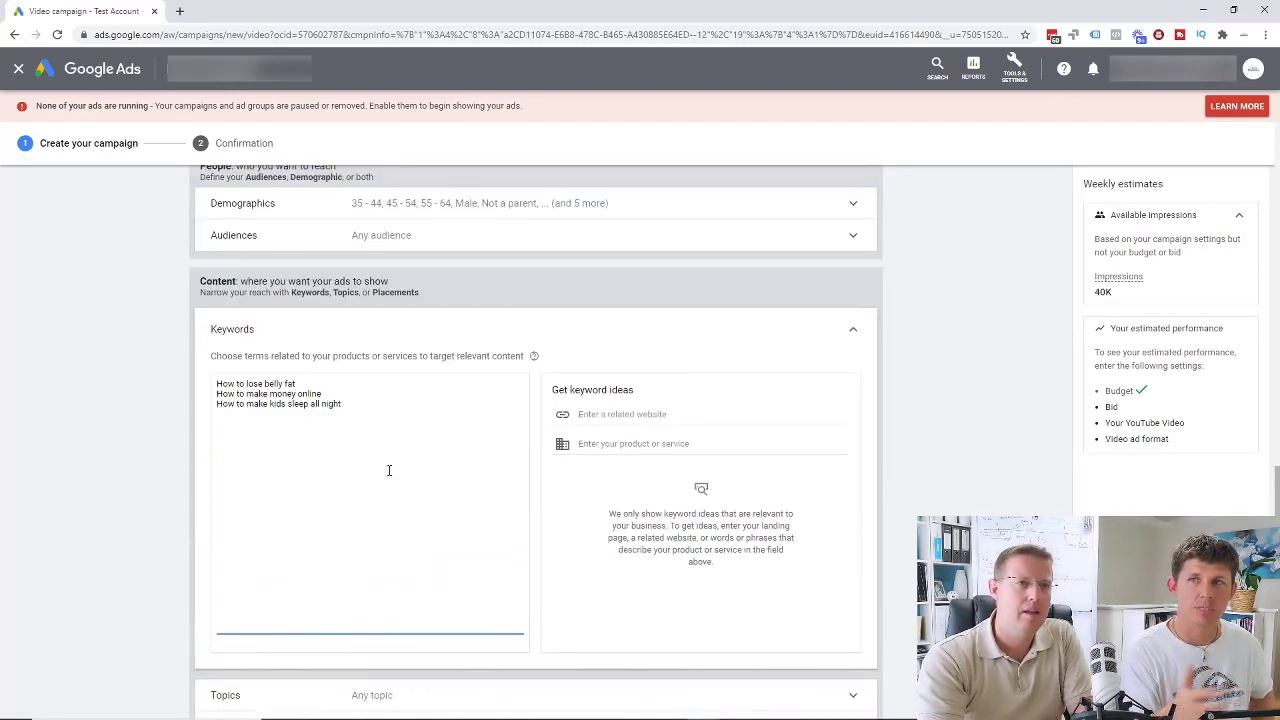
click(855, 333)
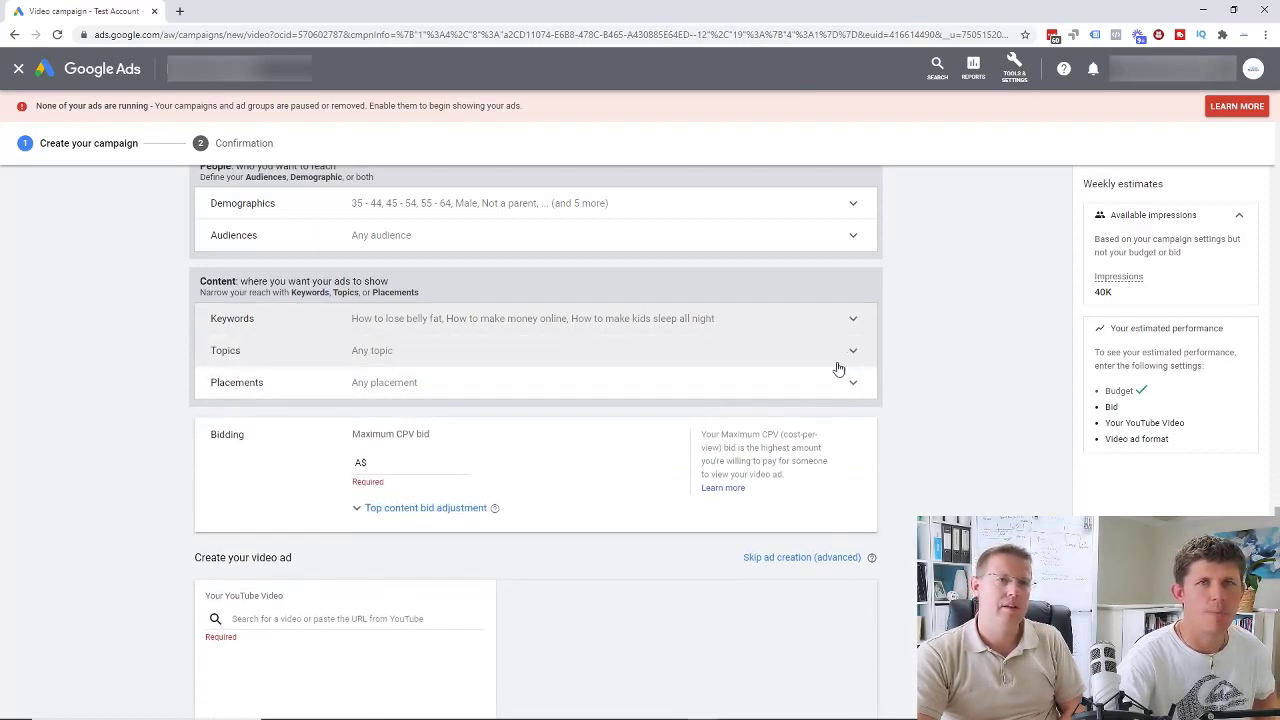
Open the topic targeting and browse the topic list, expanding Shopping, its Apparel subtopic and Athletic Apparel
click(851, 353)
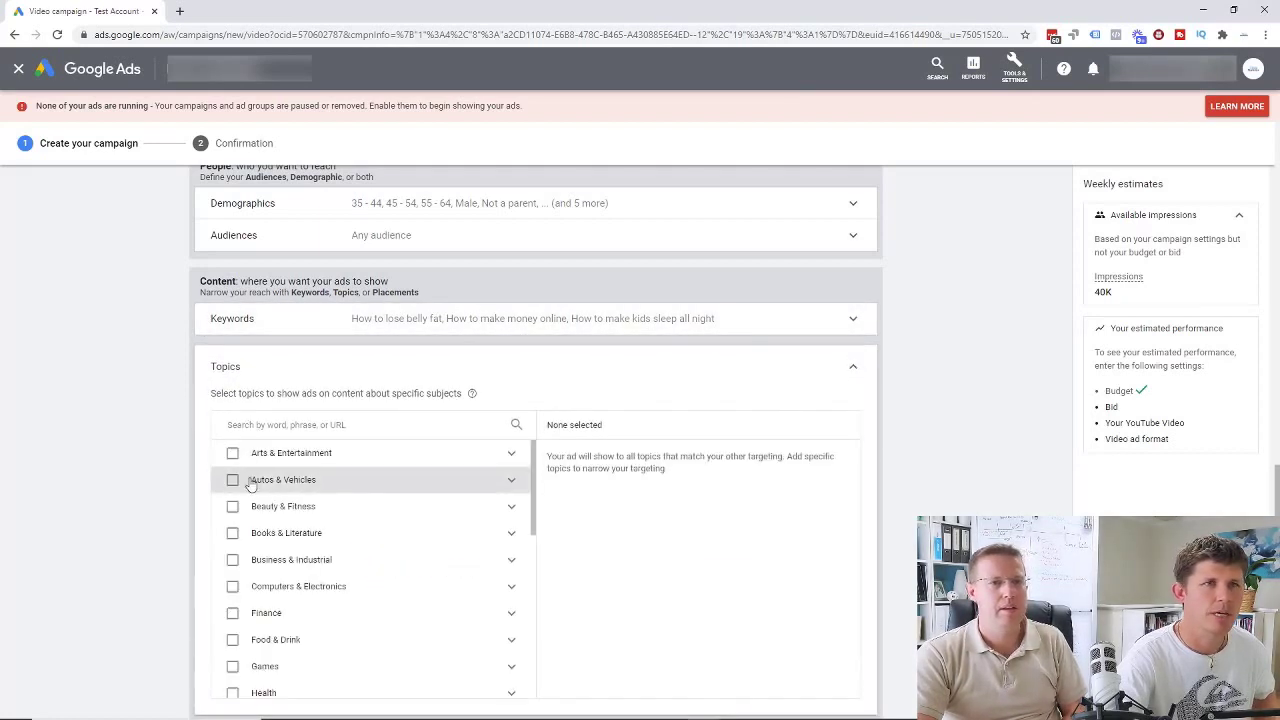
scroll(312, 478, down, 1)
scroll(316, 480, down, 5)
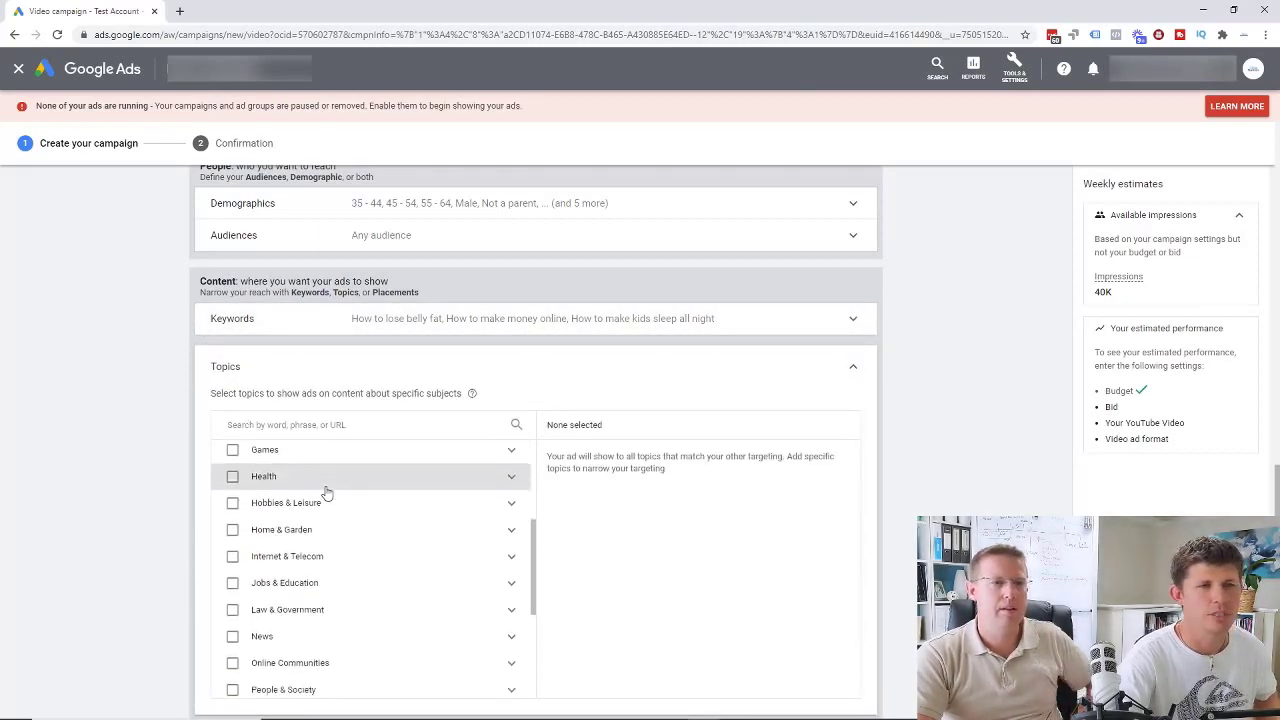
scroll(344, 555, down, 5)
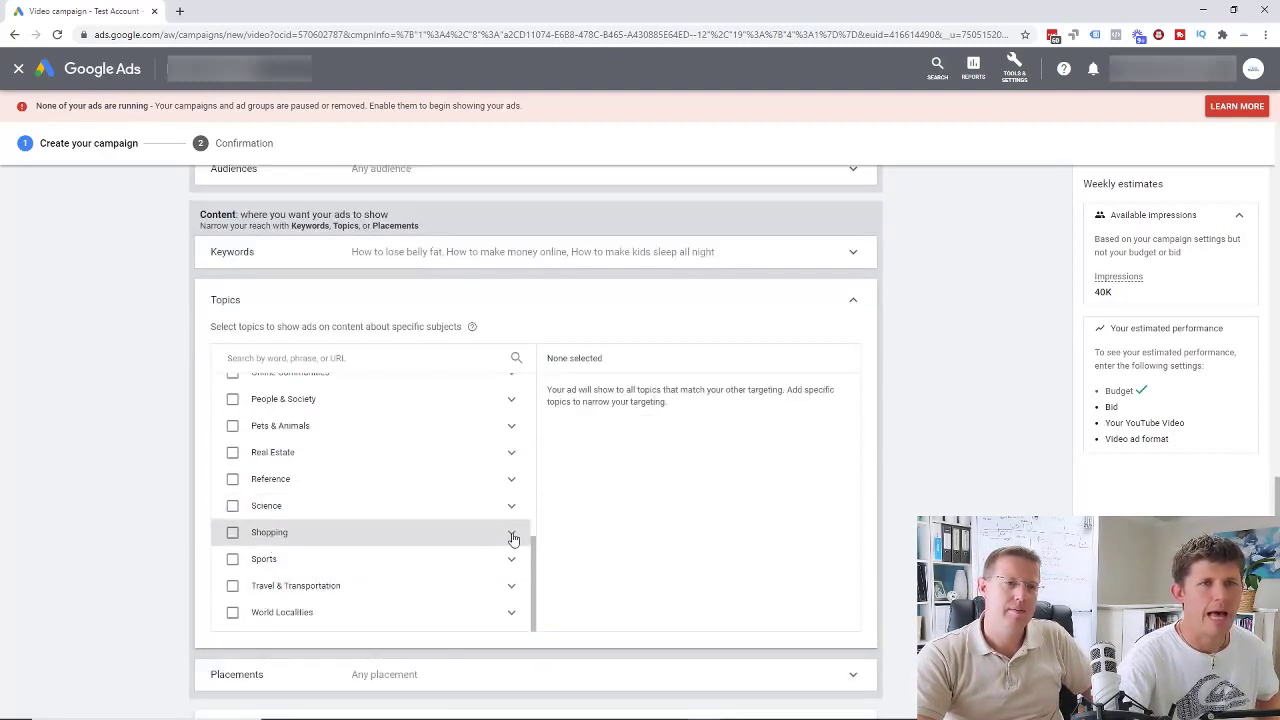
click(512, 538)
scroll(420, 565, down, 2)
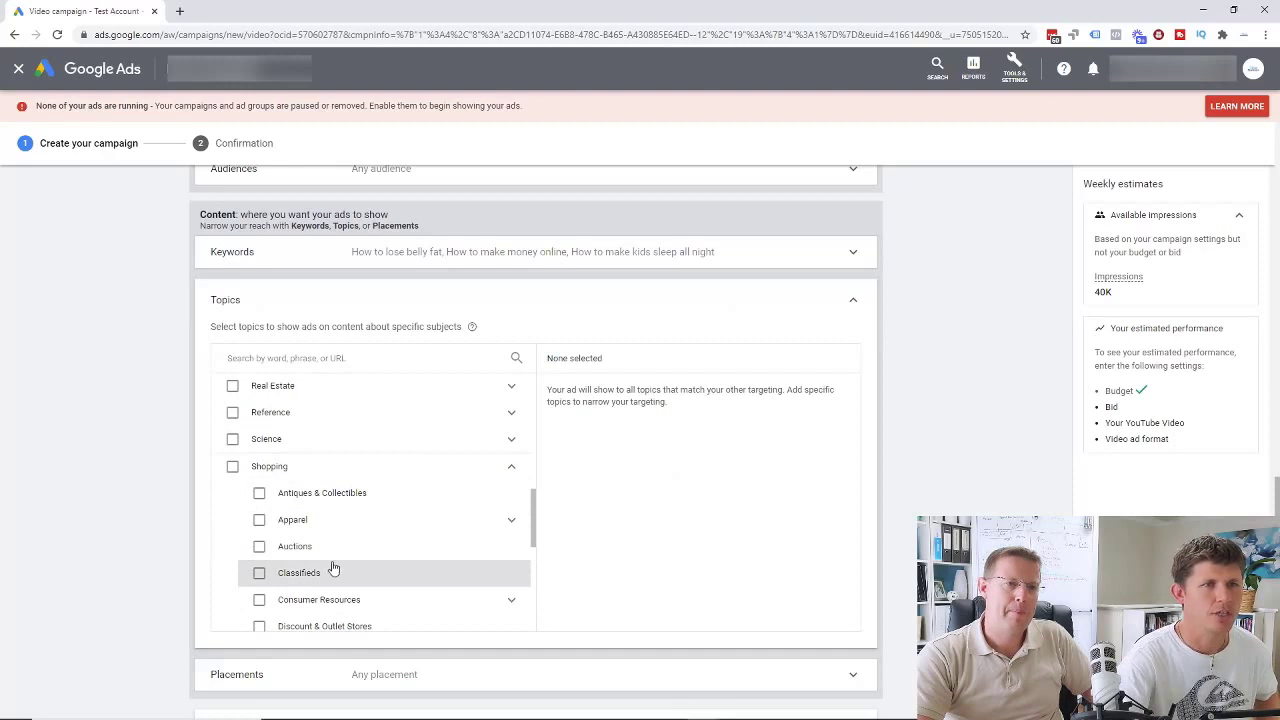
click(511, 520)
scroll(440, 545, down, 2)
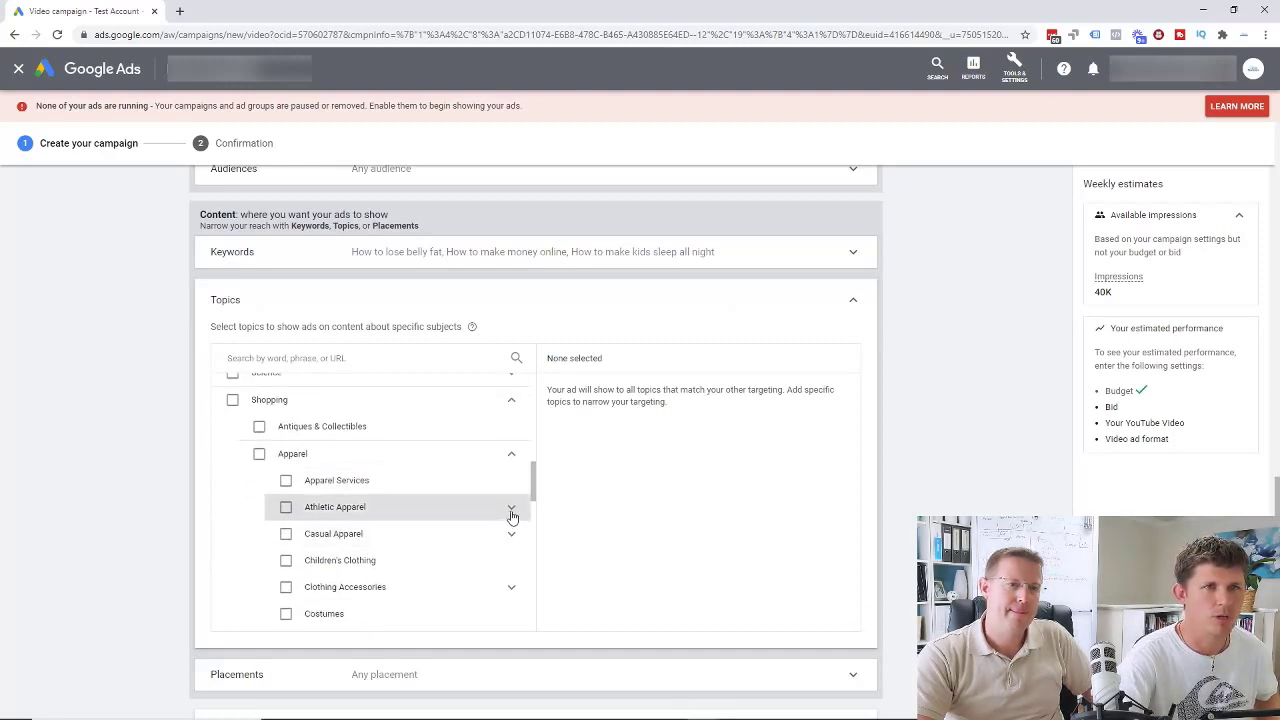
click(511, 510)
scroll(300, 560, down, 2)
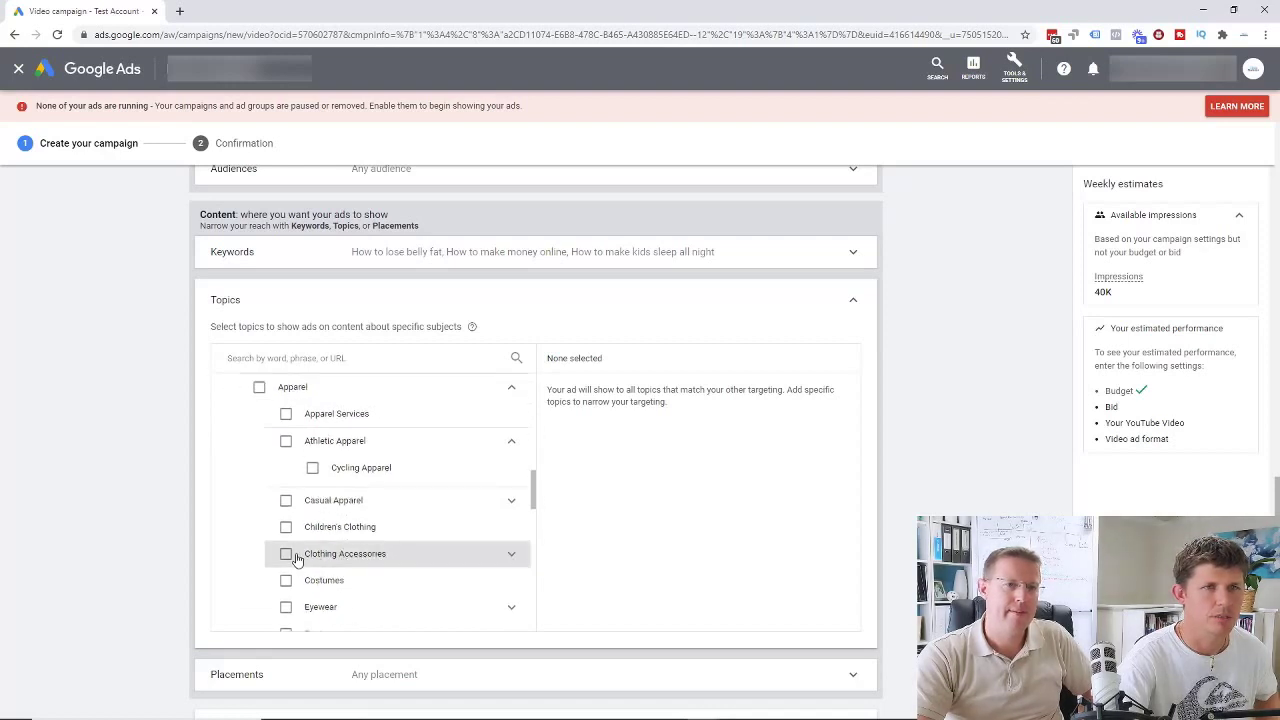
scroll(240, 505, up, 4)
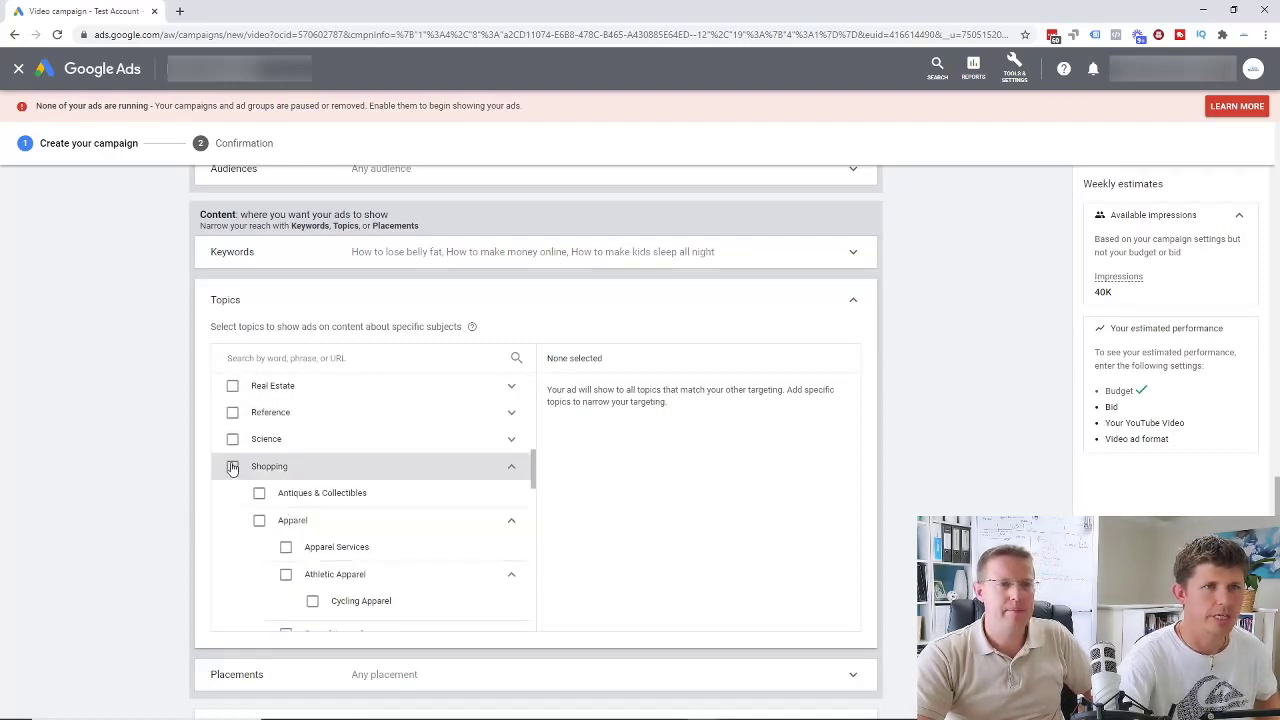
Target the main topics Shopping, Real Estate and Home & Garden
click(232, 467)
scroll(234, 460, up, 2)
click(232, 452)
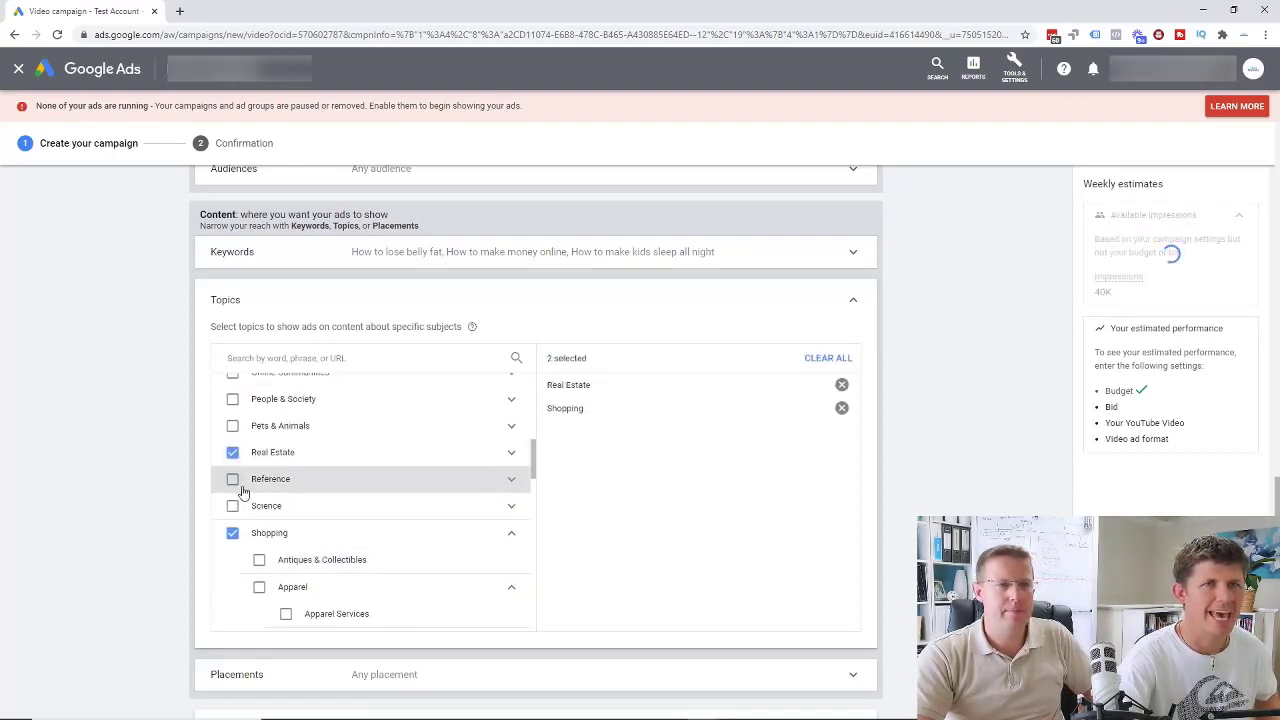
scroll(240, 490, up, 4)
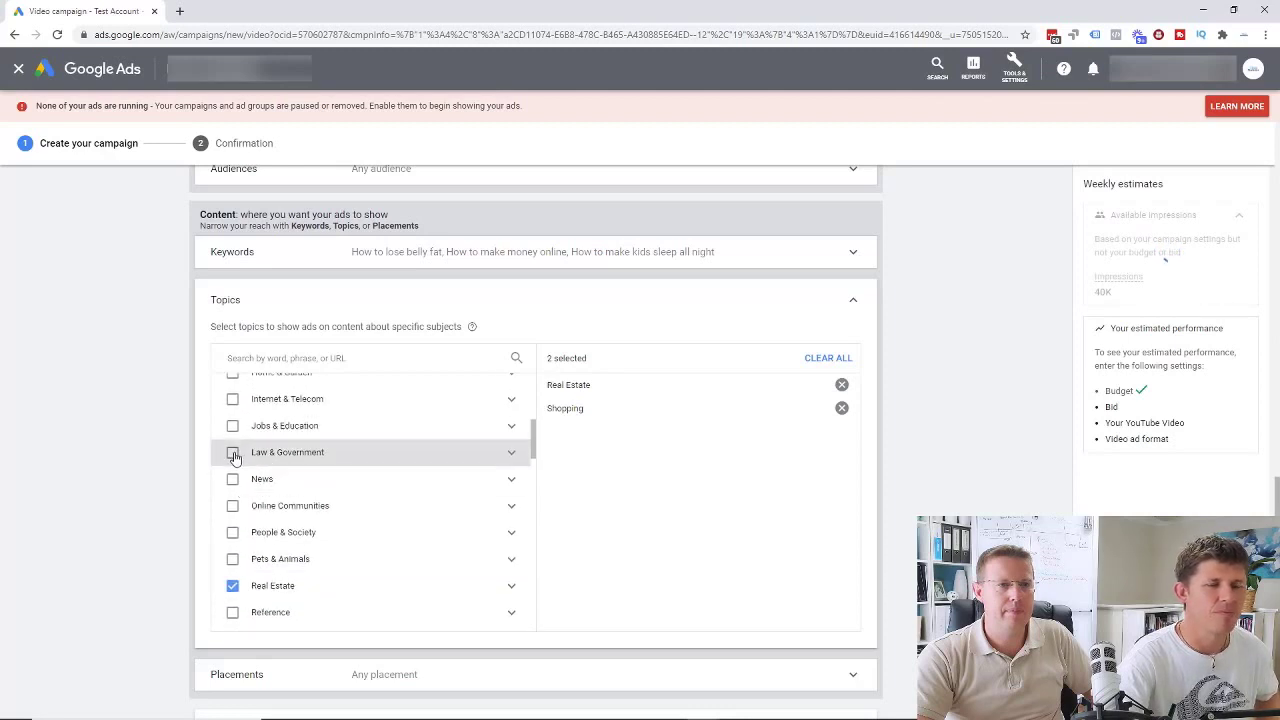
scroll(234, 457, up, 2)
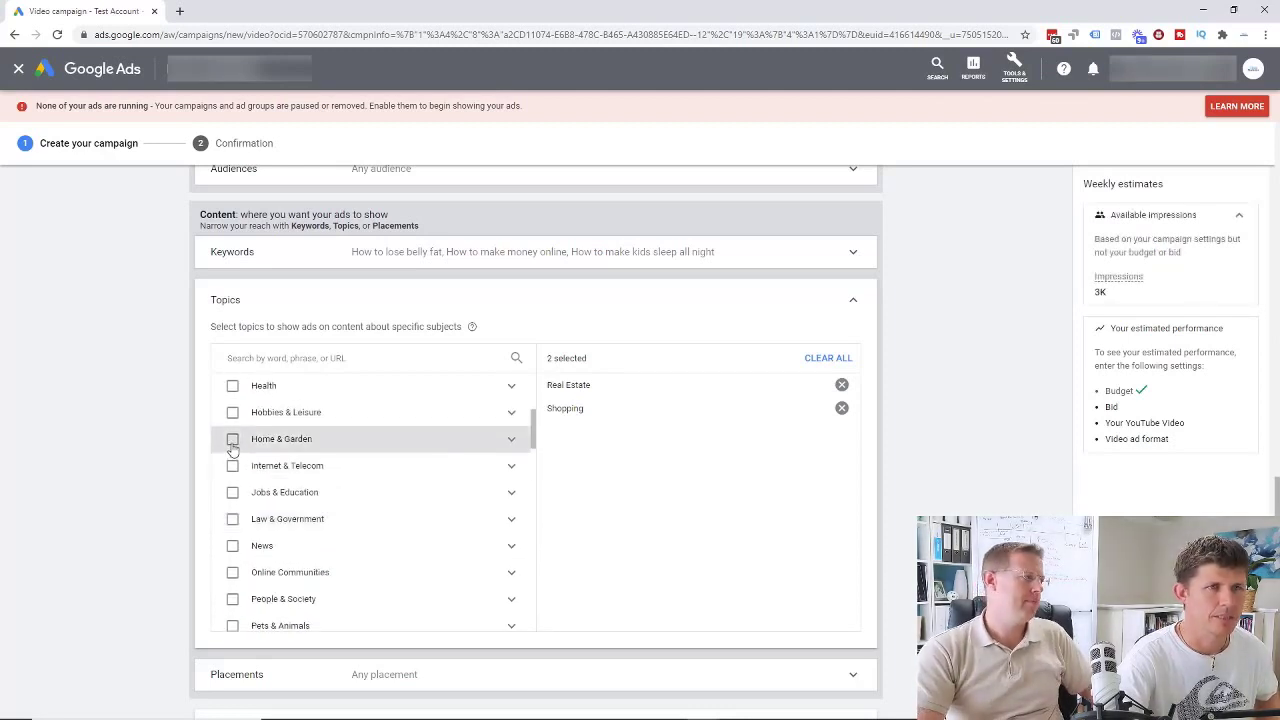
click(232, 440)
Add the Shopping subtopics Outerwear (under Apparel) and Discount & Outlet Stores, and collapse the topic targeting
scroll(238, 517, down, 4)
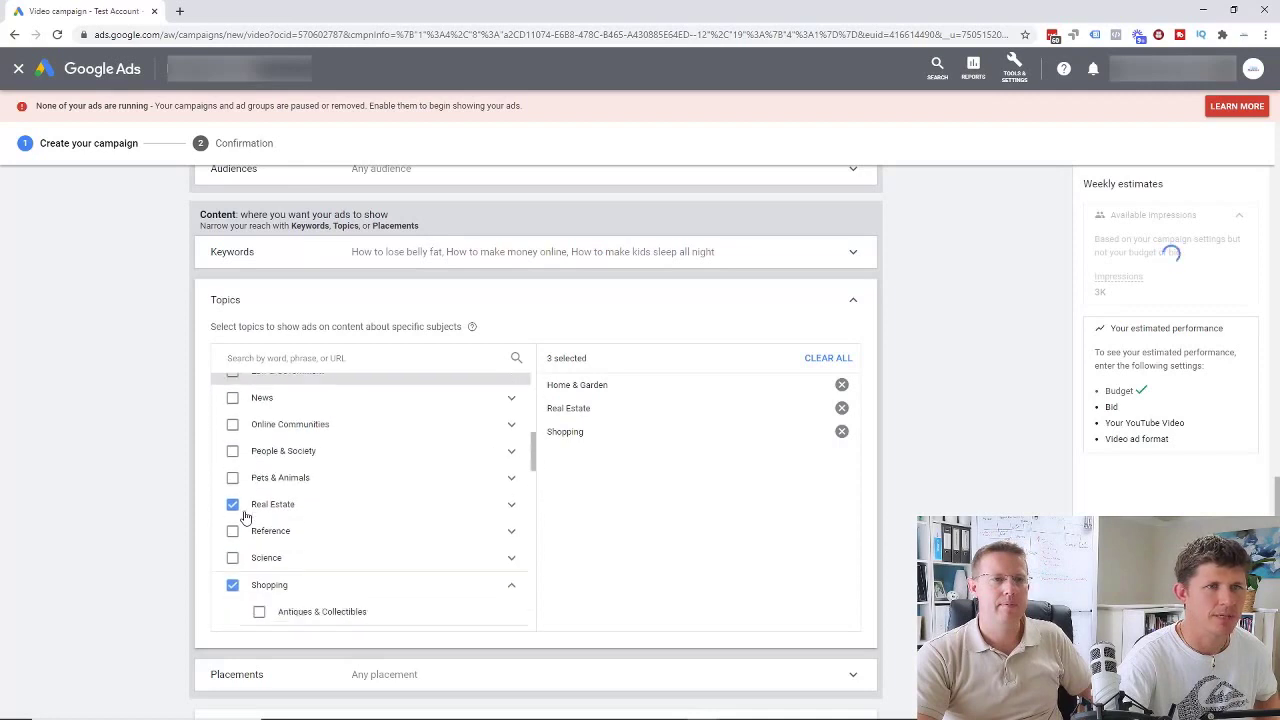
scroll(245, 516, down, 12)
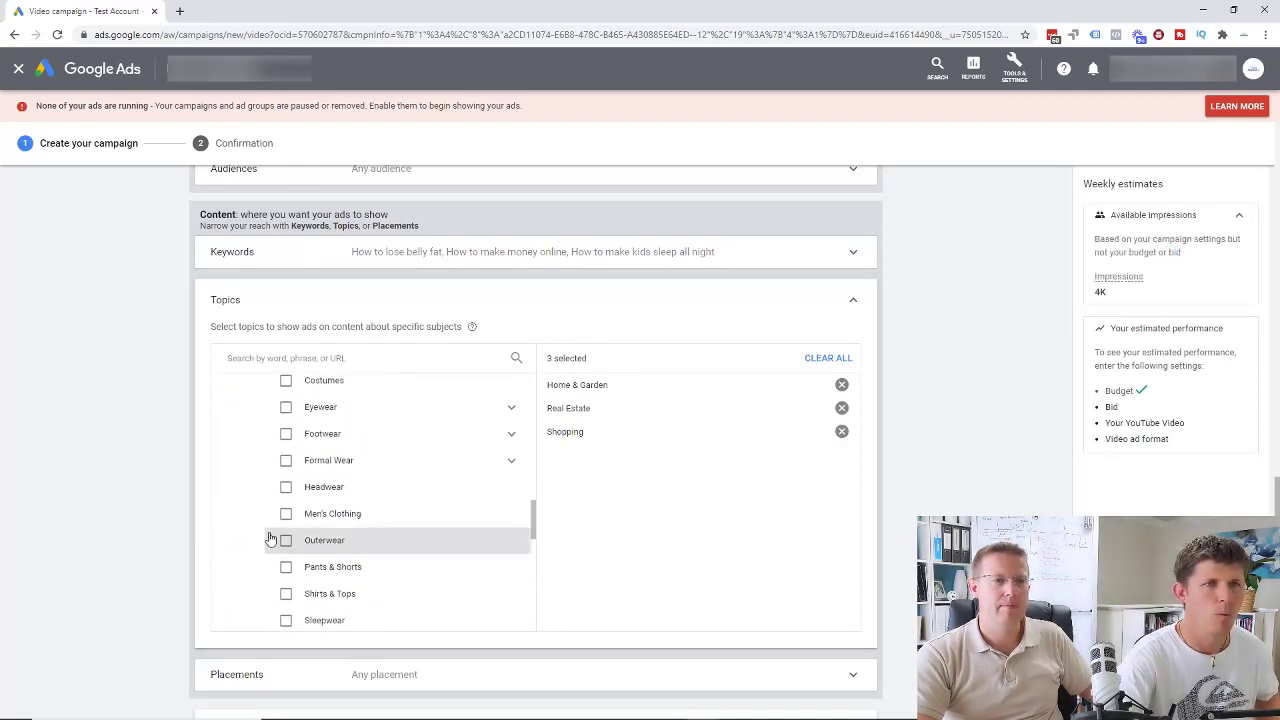
click(284, 540)
scroll(262, 542, down, 8)
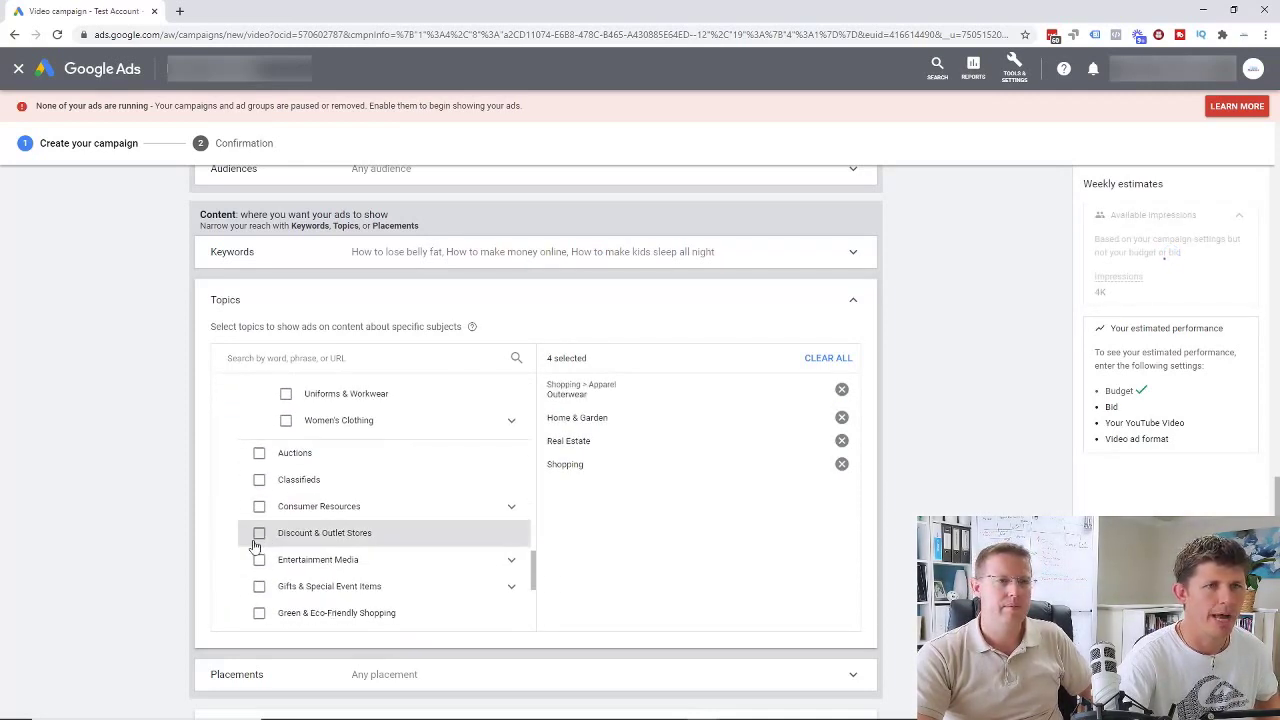
click(257, 538)
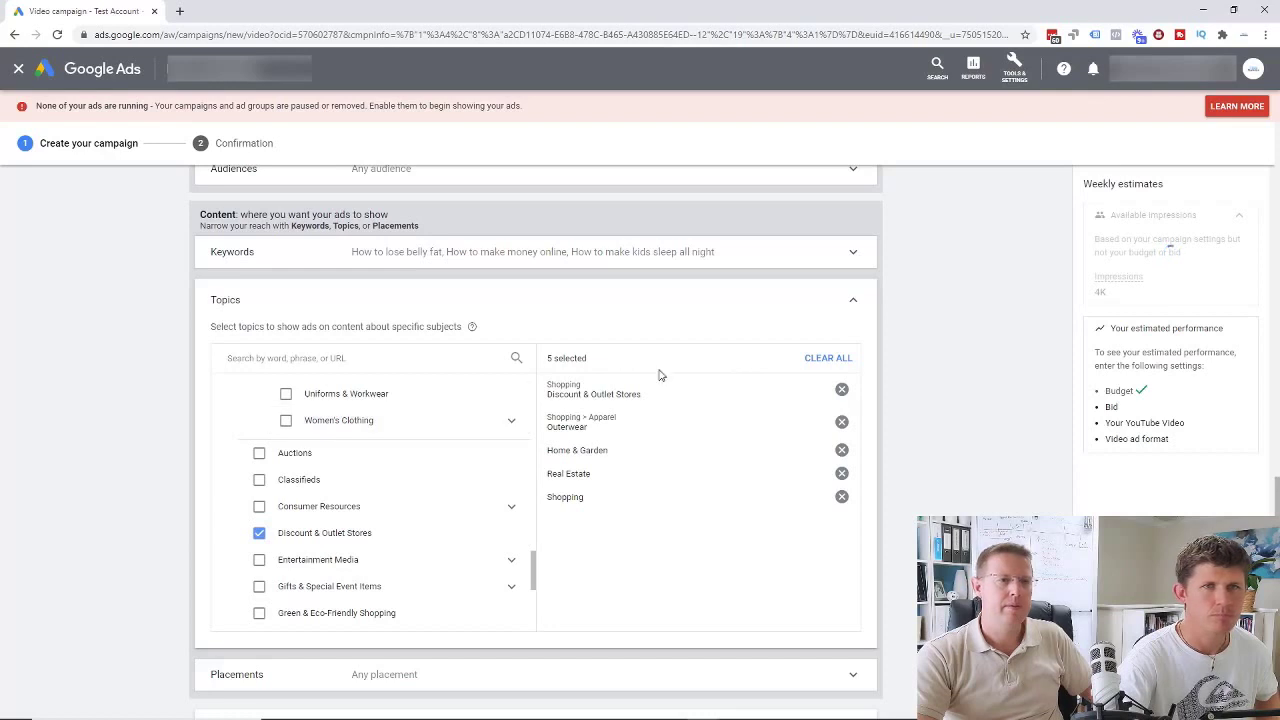
click(855, 300)
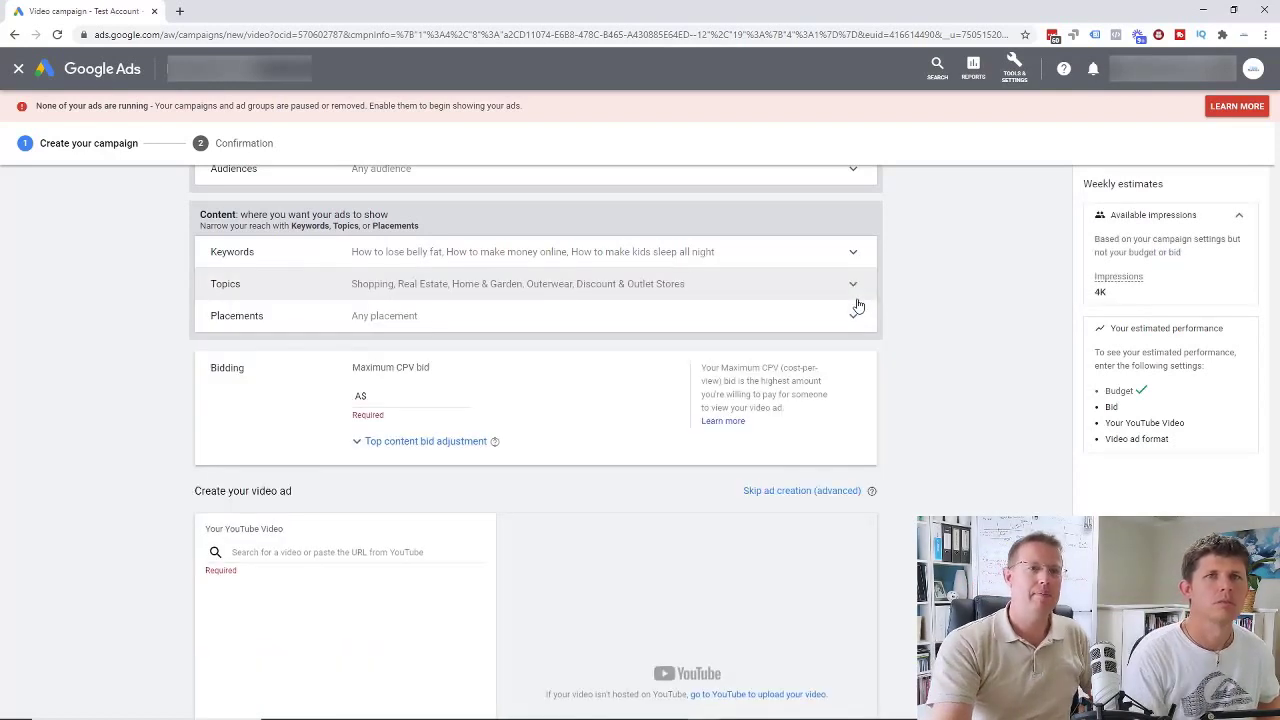
Open the ad group's audience targeting and look through the suggested audiences down to the end of the list
scroll(553, 380, up, 2)
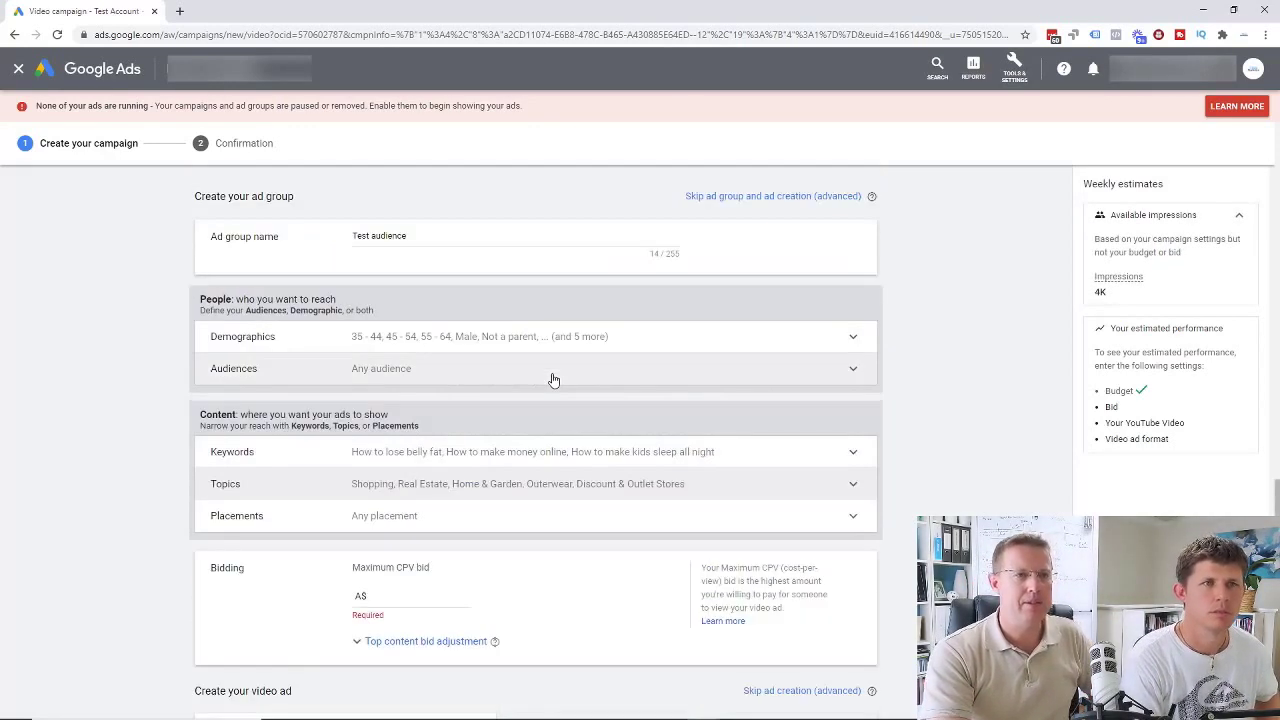
click(449, 374)
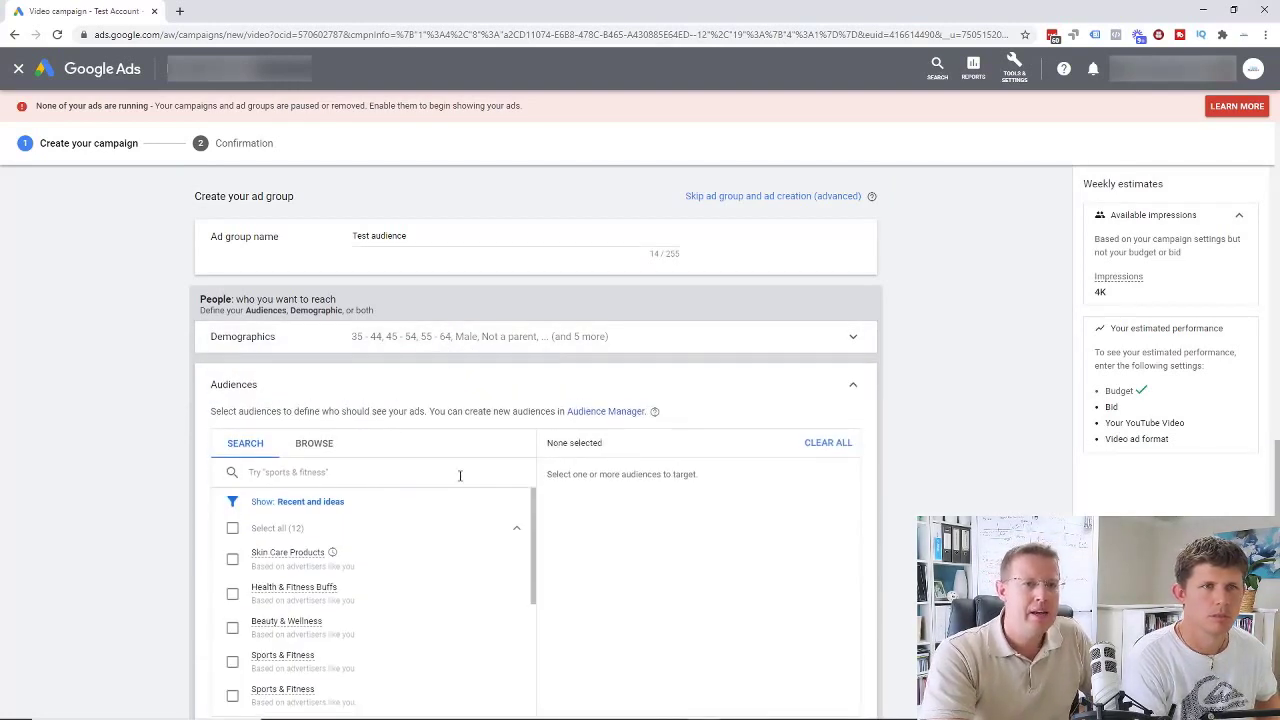
scroll(282, 495, down, 1)
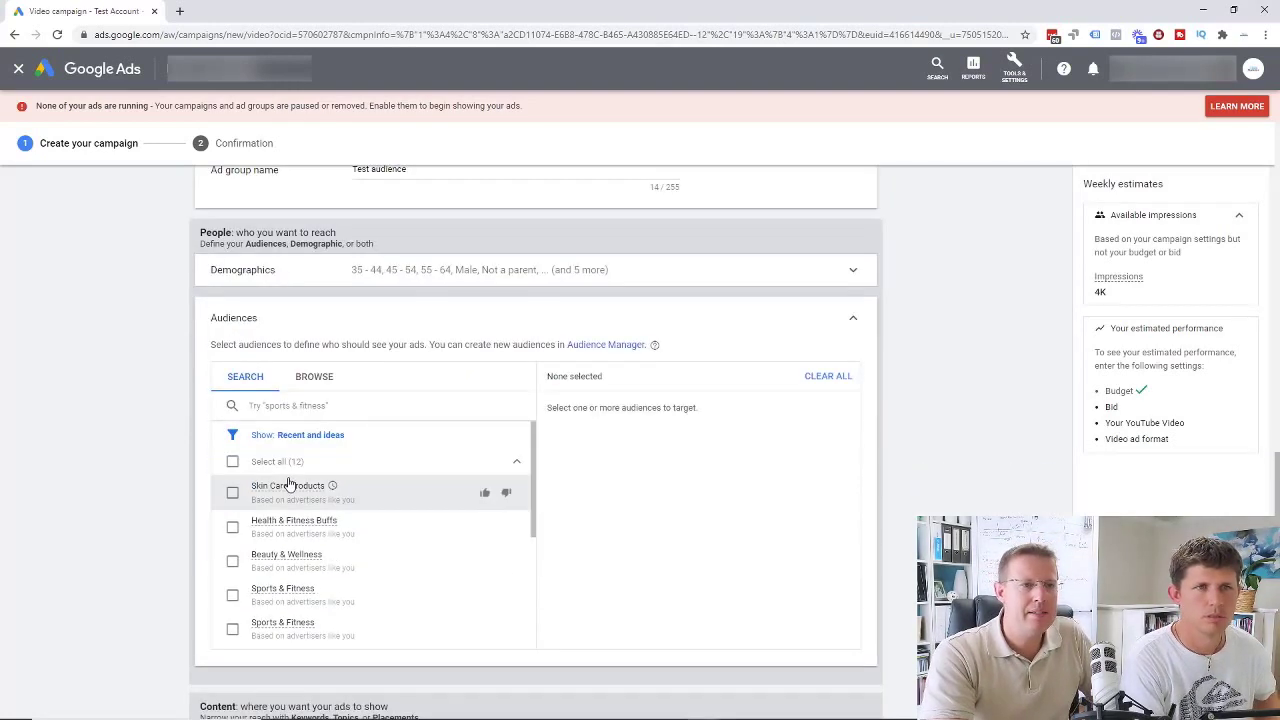
click(314, 405)
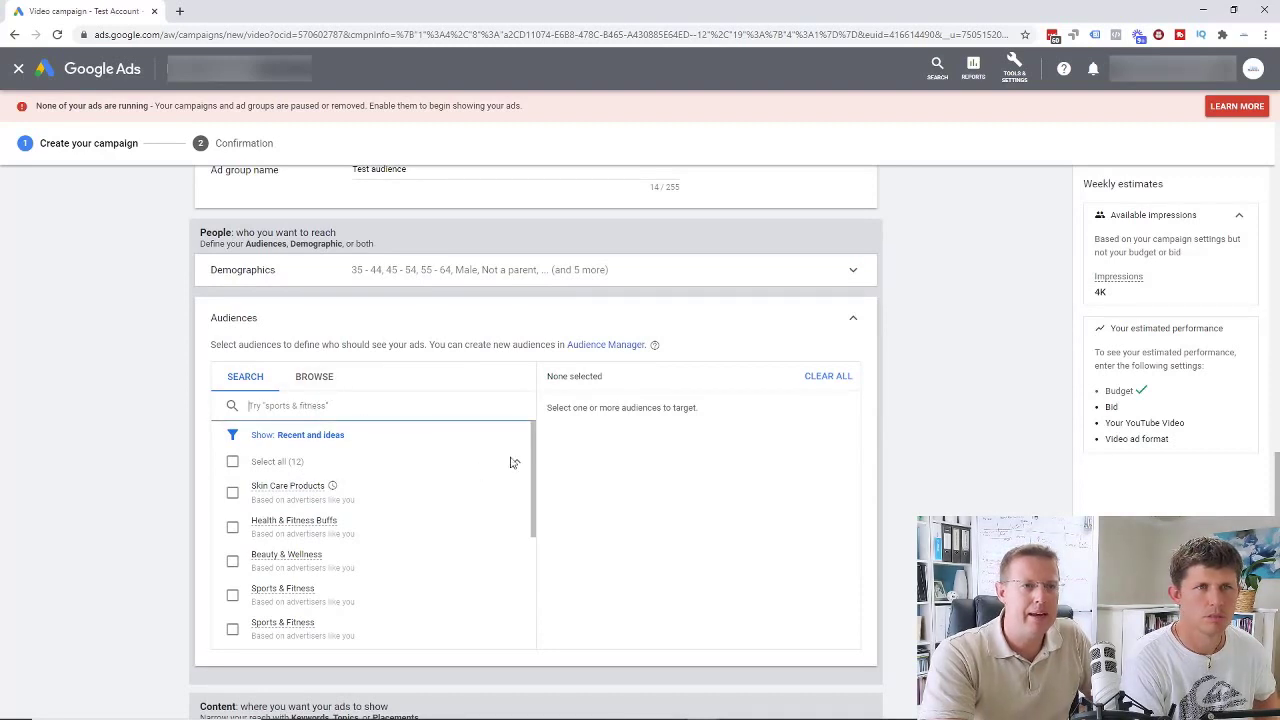
scroll(431, 512, down, 2)
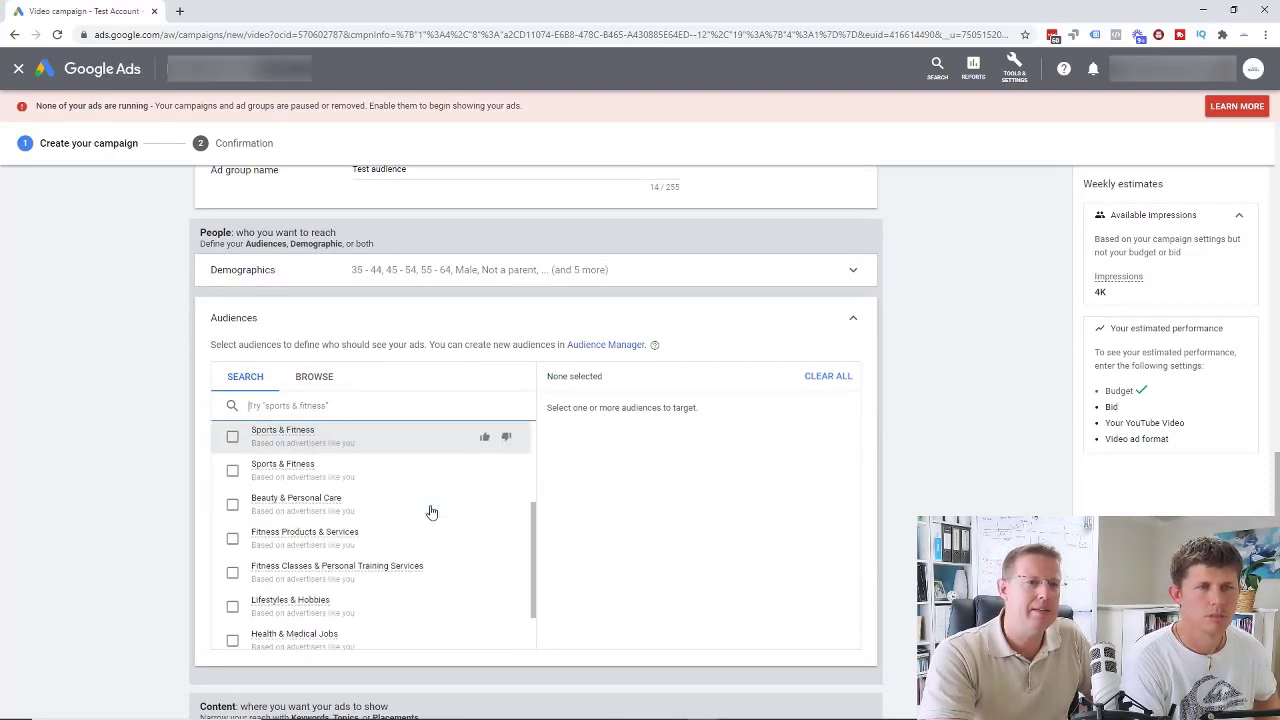
scroll(431, 512, down, 1)
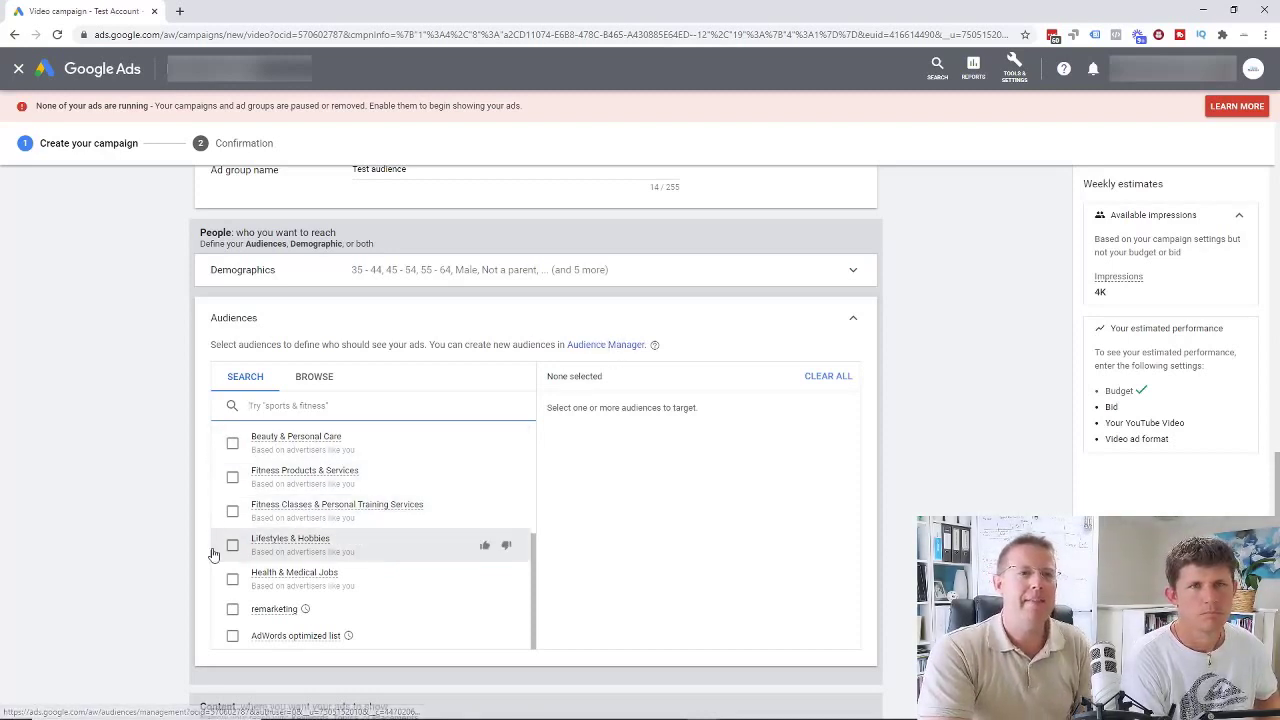
Set the ad group's maximum CPV bid to A$0.50
scroll(980, 452, down, 3)
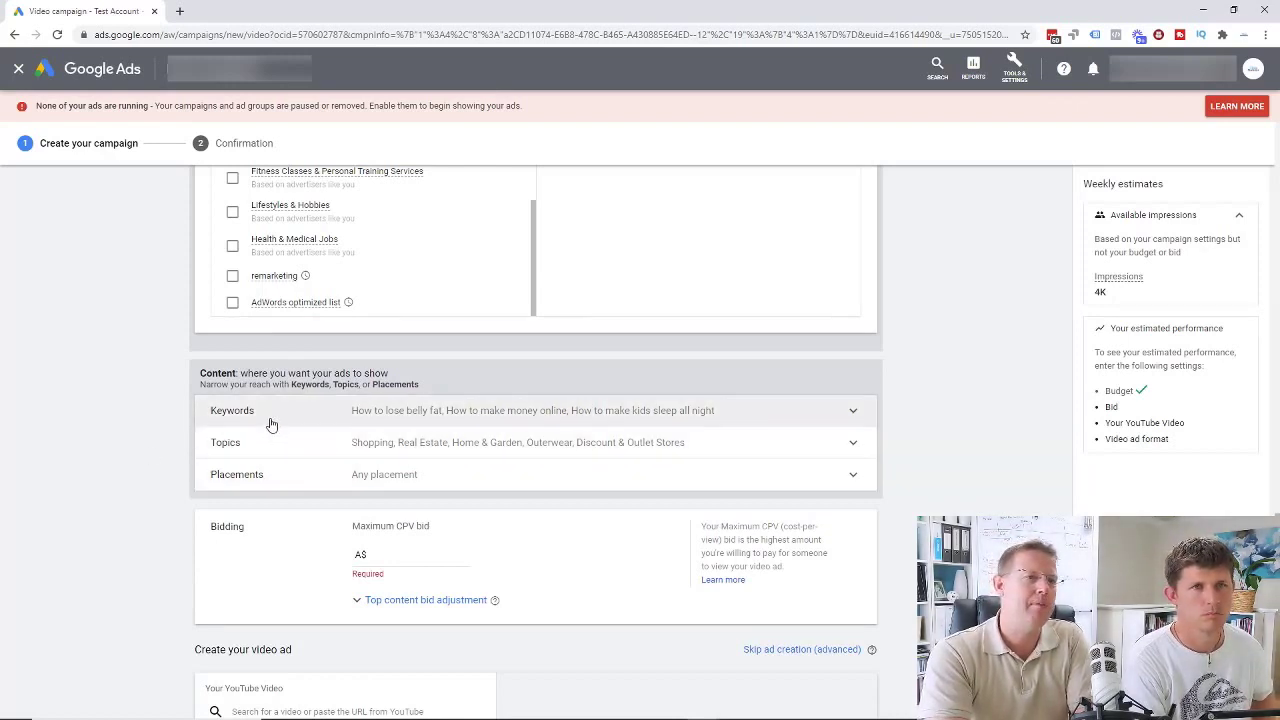
scroll(77, 522, down, 1)
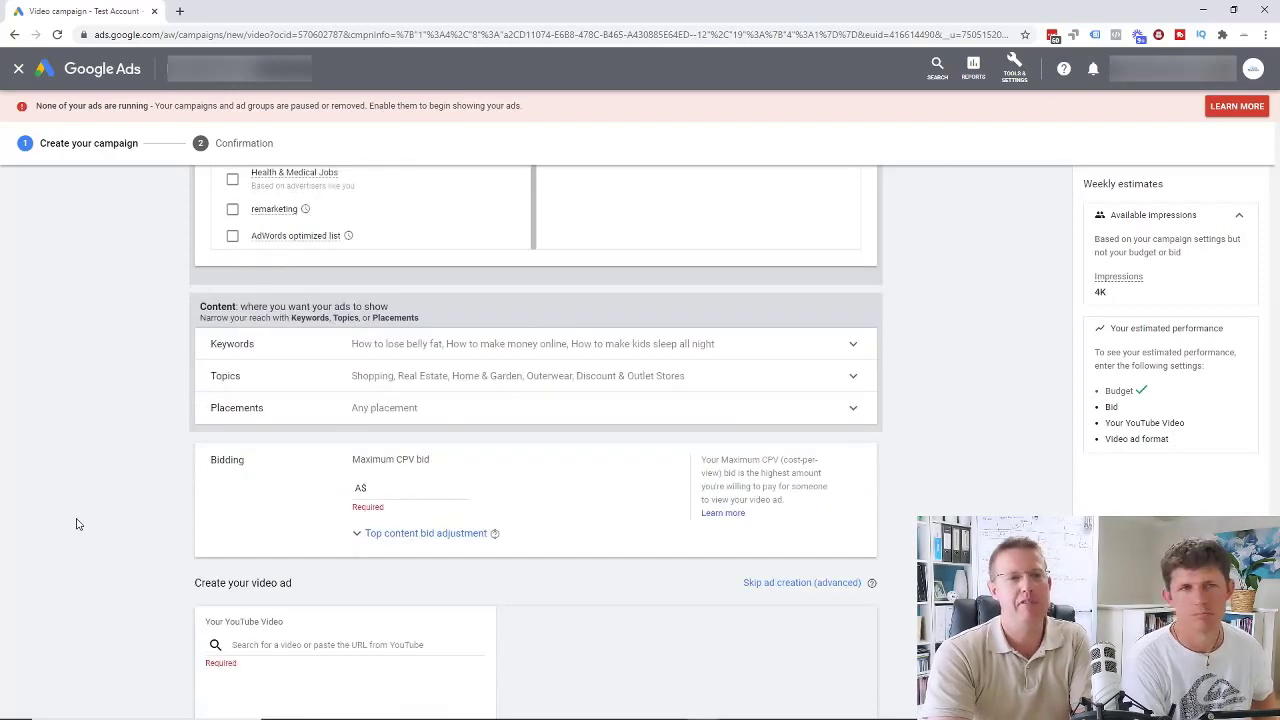
scroll(77, 522, down, 1)
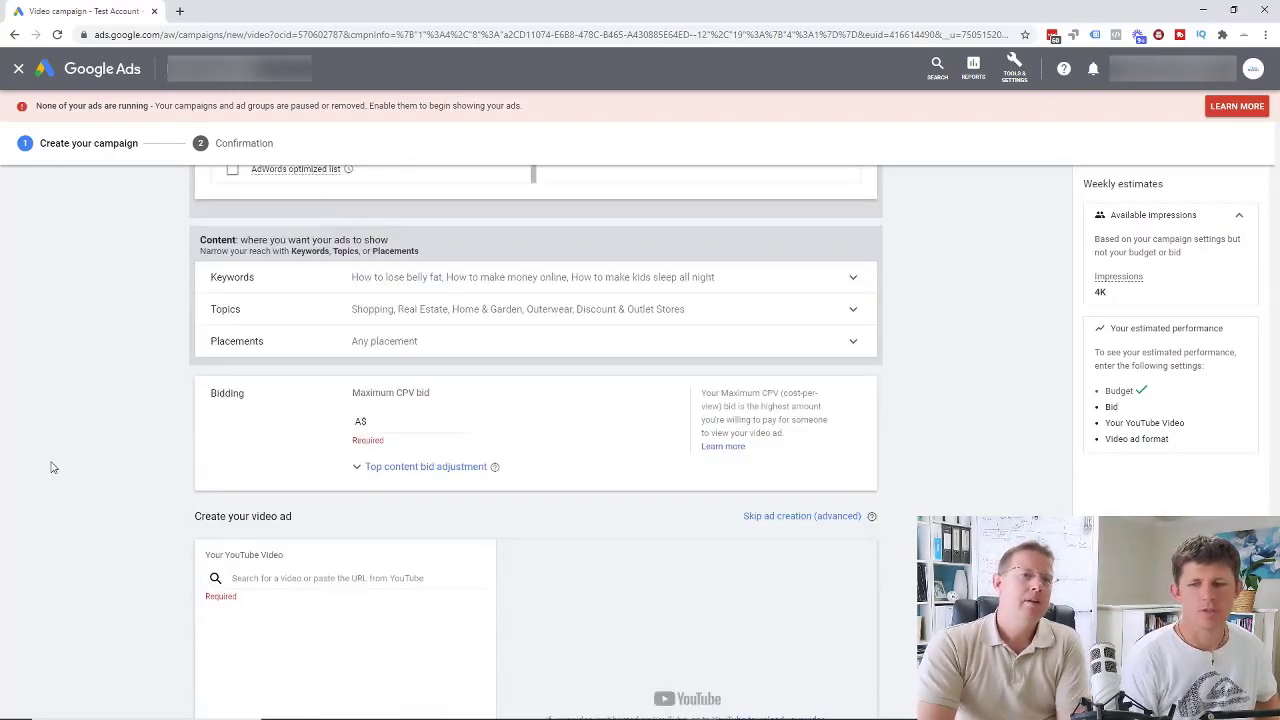
click(409, 421)
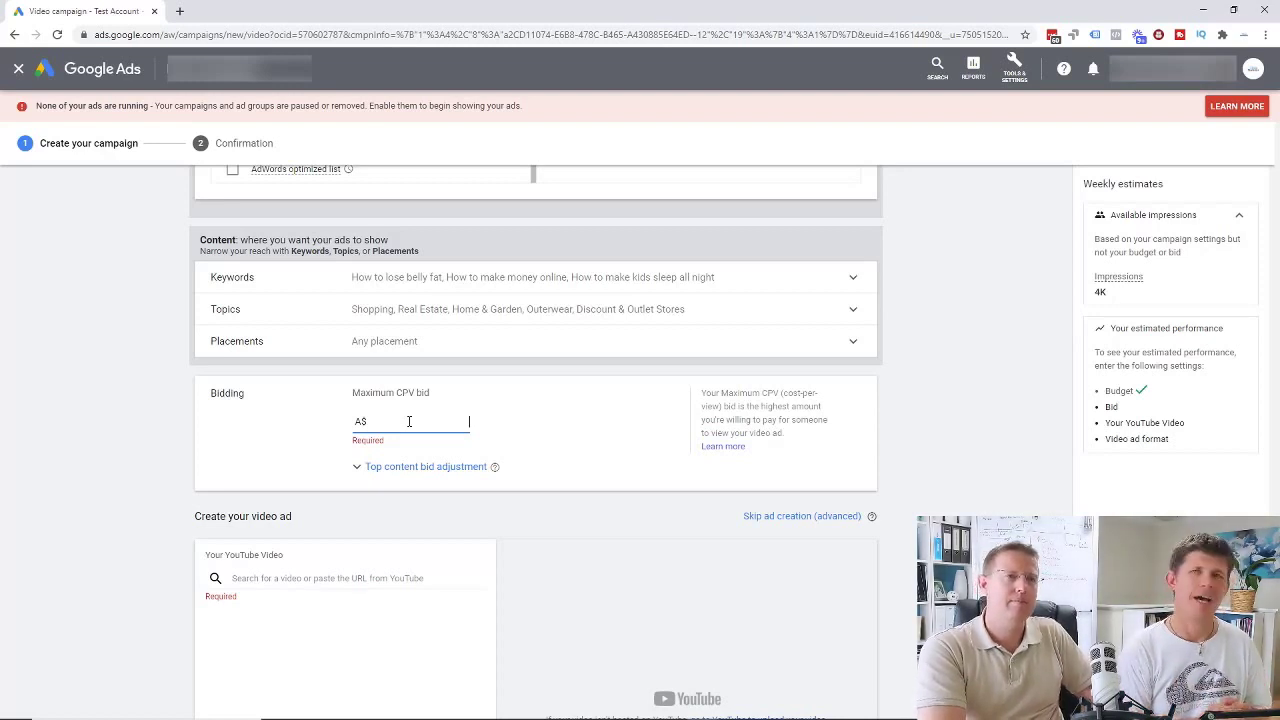
text(5.00)
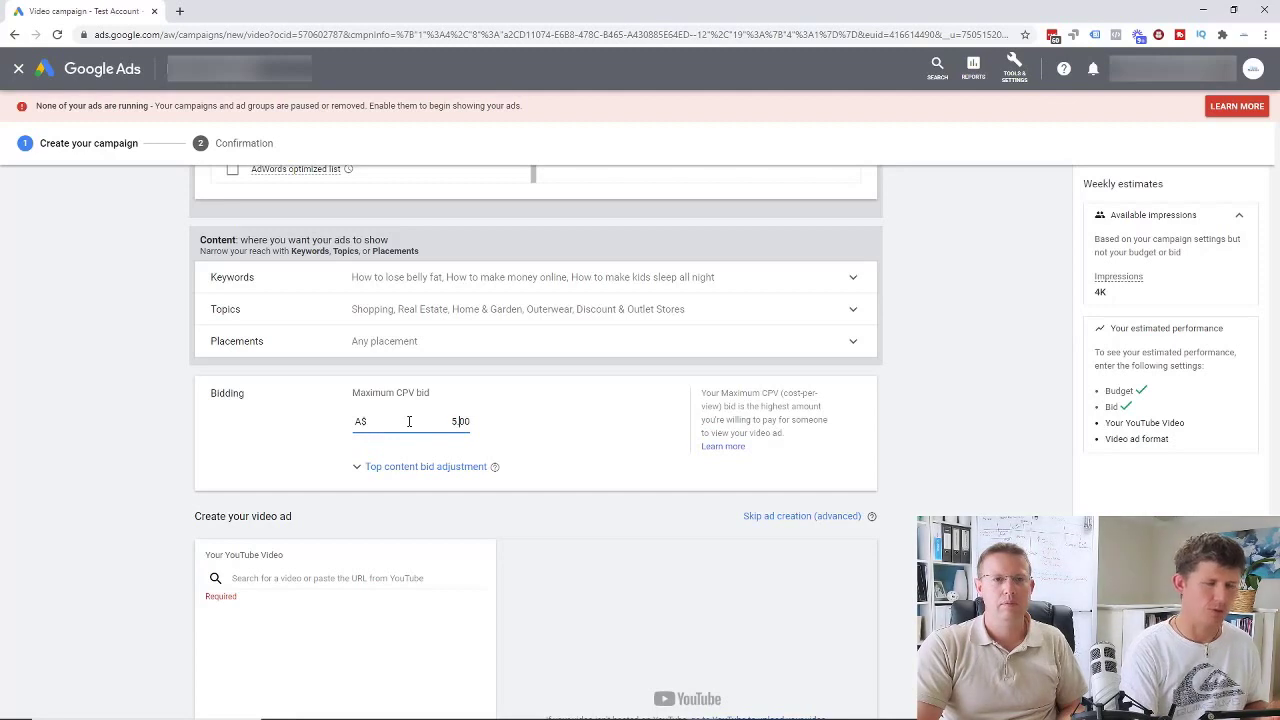
key(BackSpace)
text(0.)
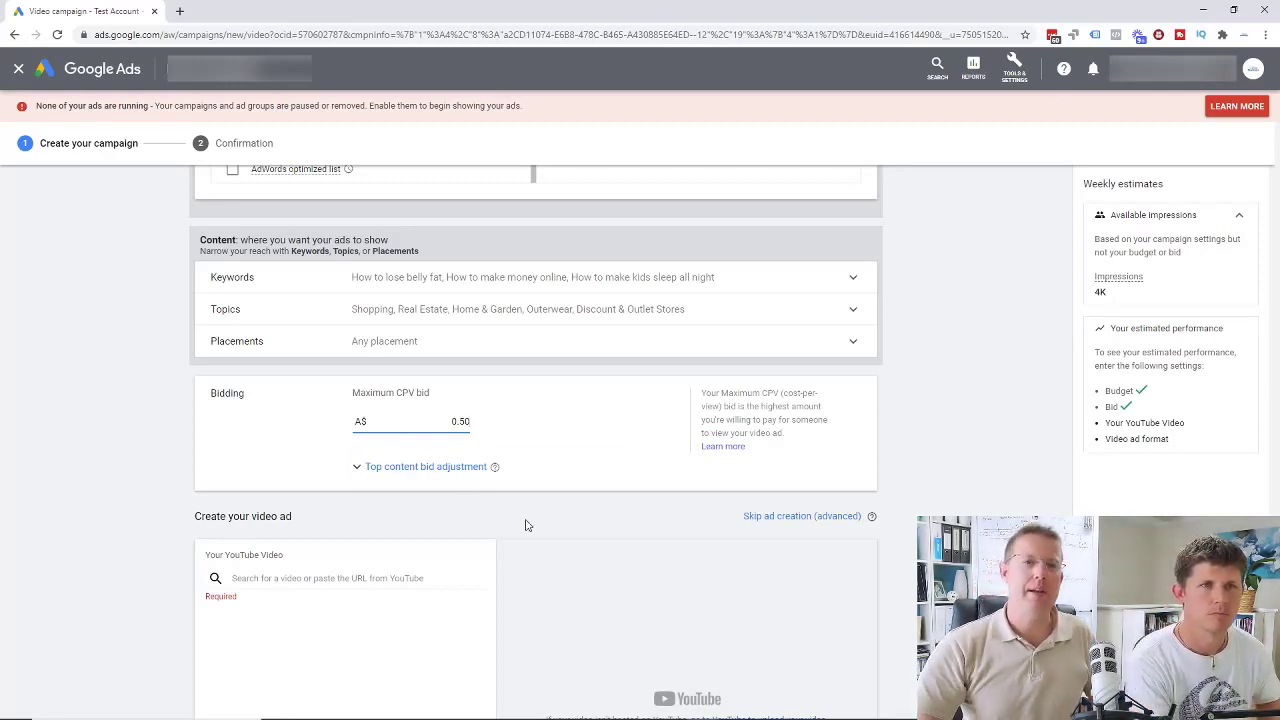
Review the campaign setup from the video ad section back to the content exclusions and audience targeting, and collapse the audiences
scroll(527, 525, down, 1)
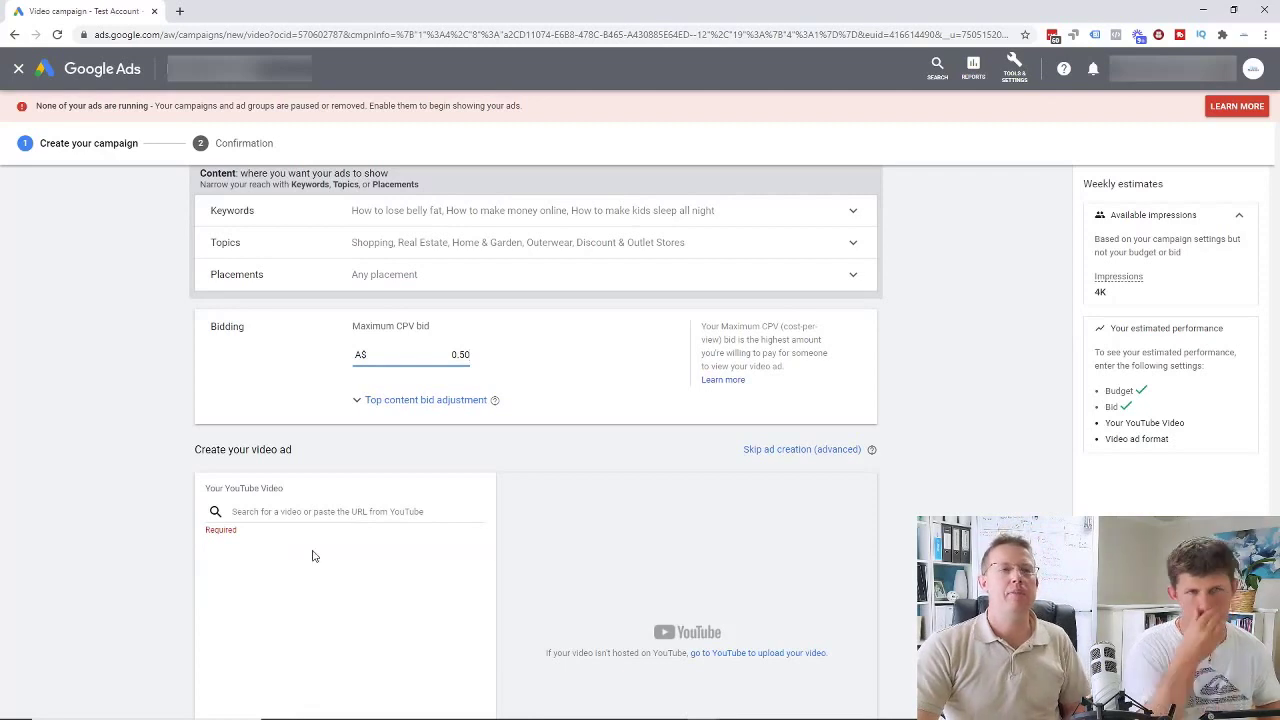
scroll(298, 456, down, 2)
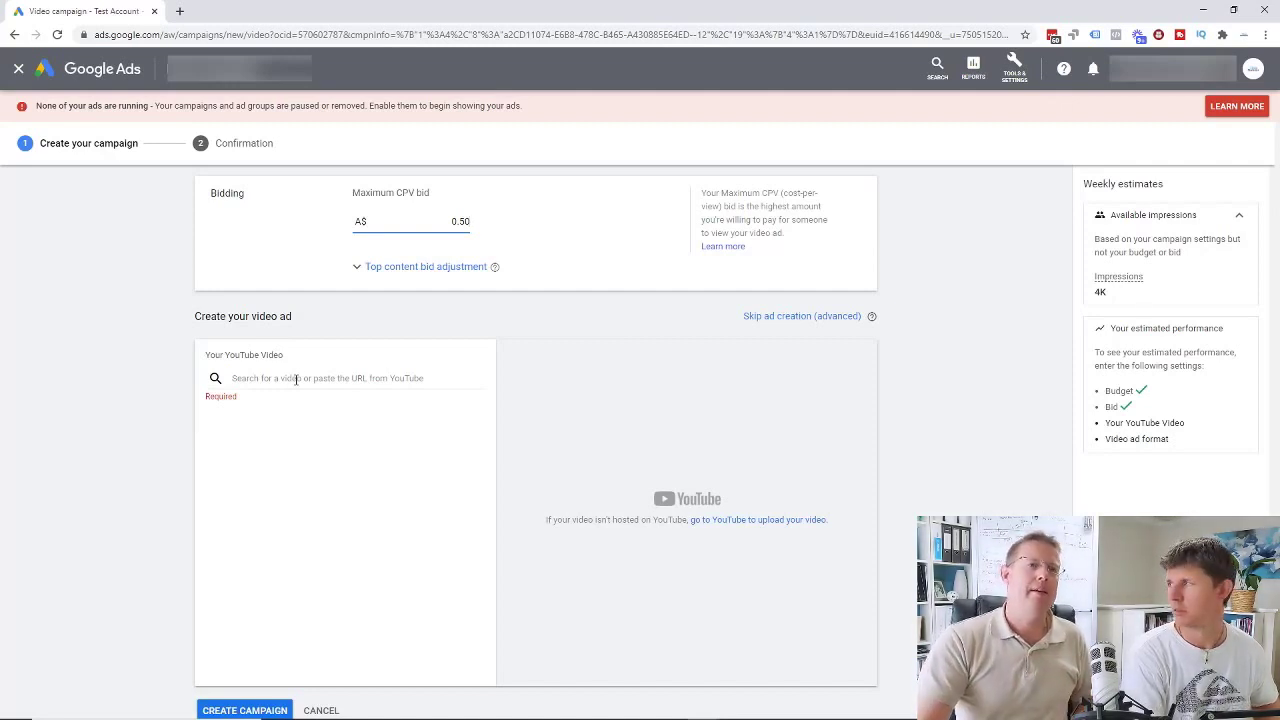
scroll(455, 394, up, 4)
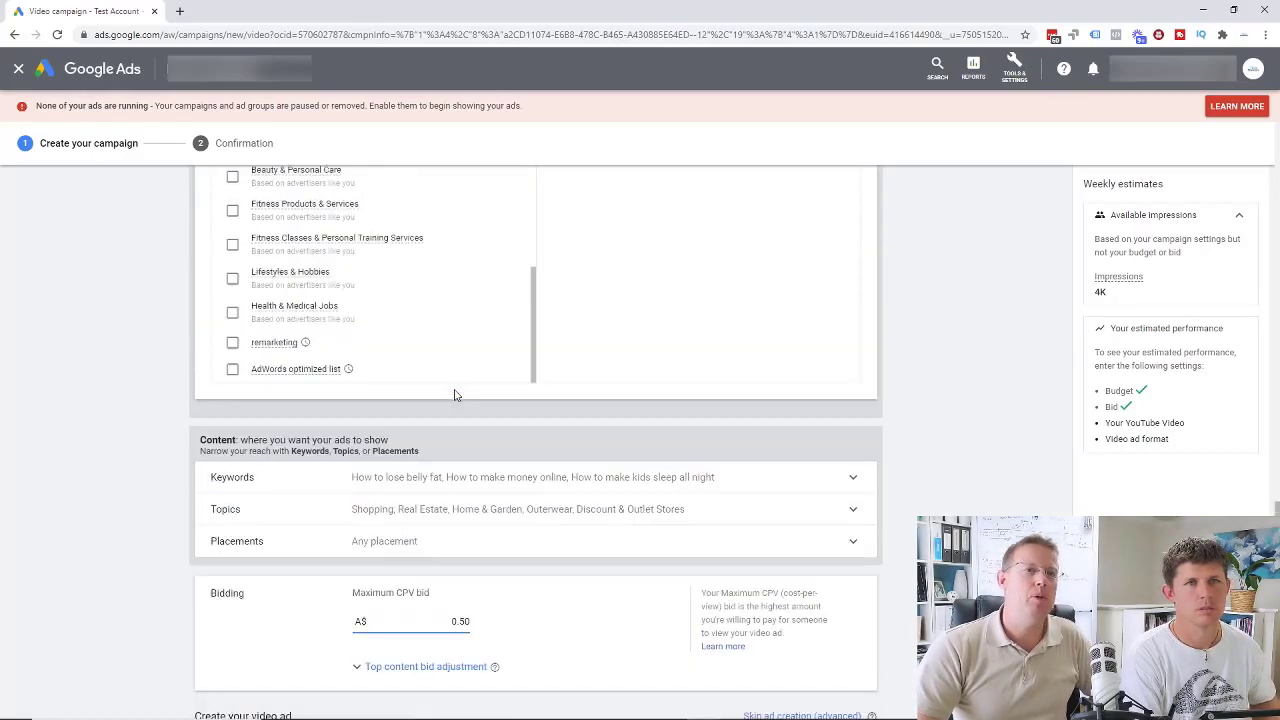
scroll(455, 394, up, 10)
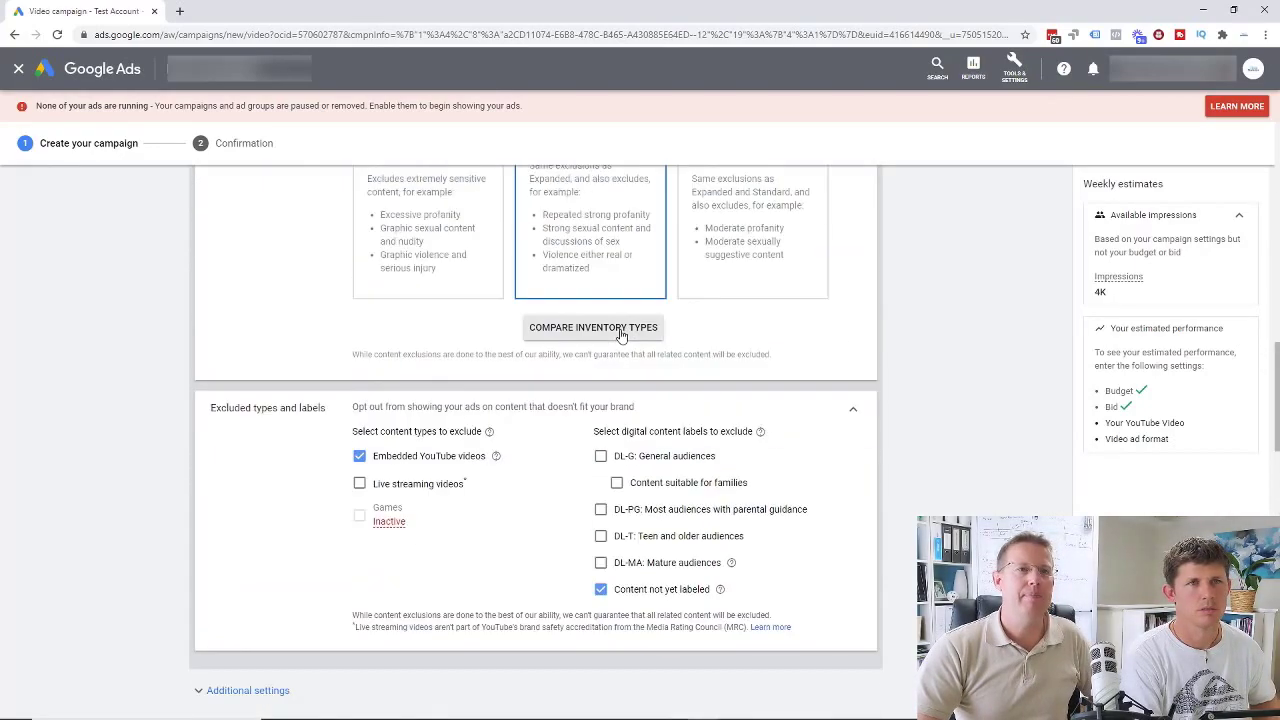
scroll(620, 335, up, 3)
scroll(620, 335, down, 3)
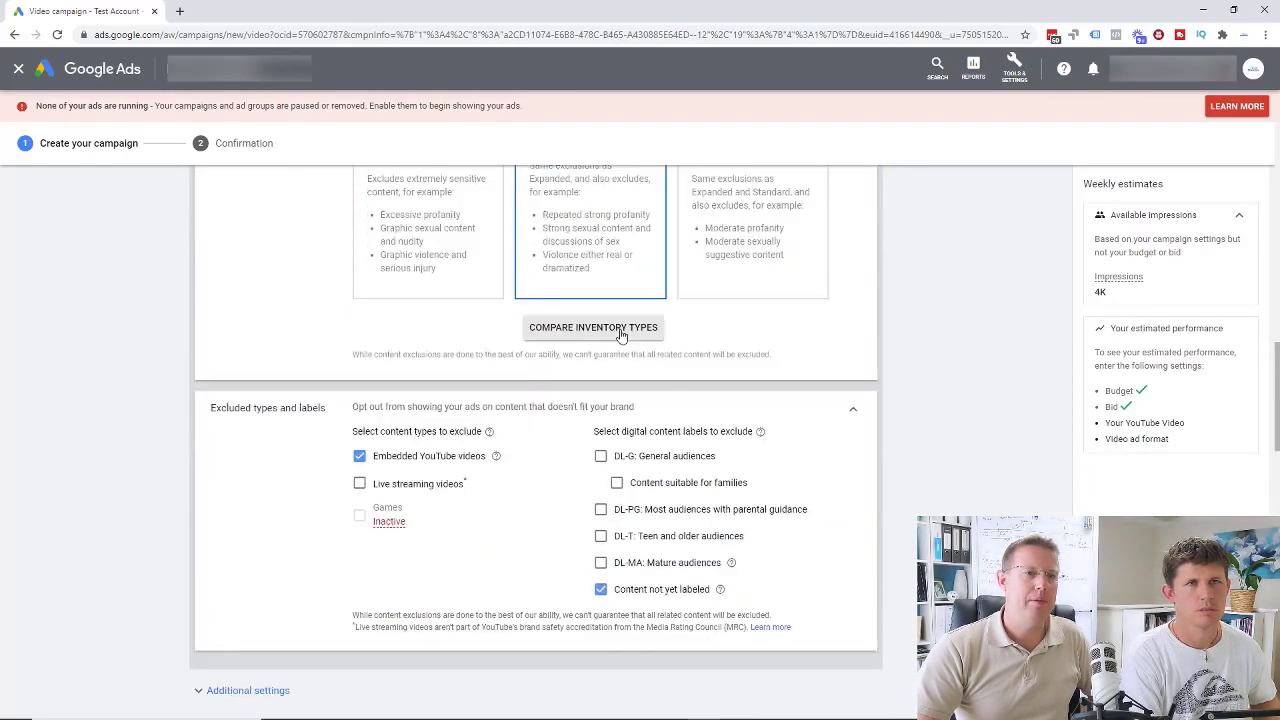
scroll(620, 335, down, 2)
scroll(620, 335, down, 3)
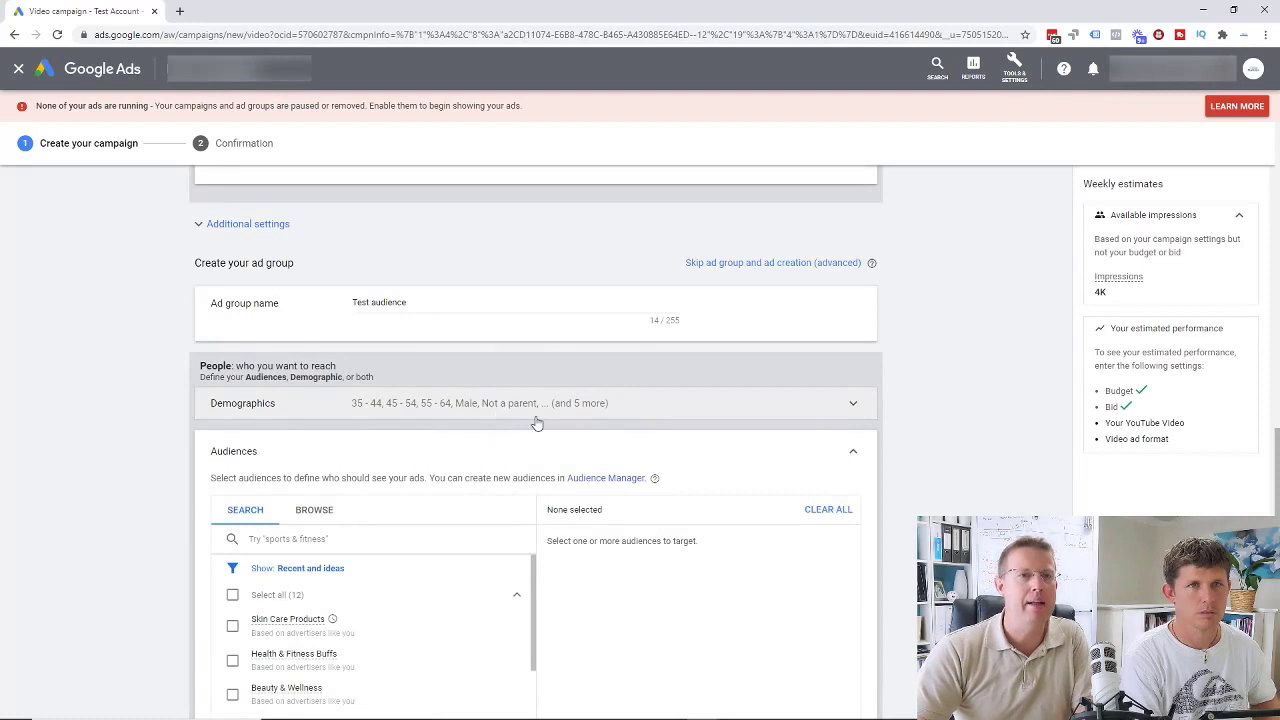
scroll(600, 435, down, 2)
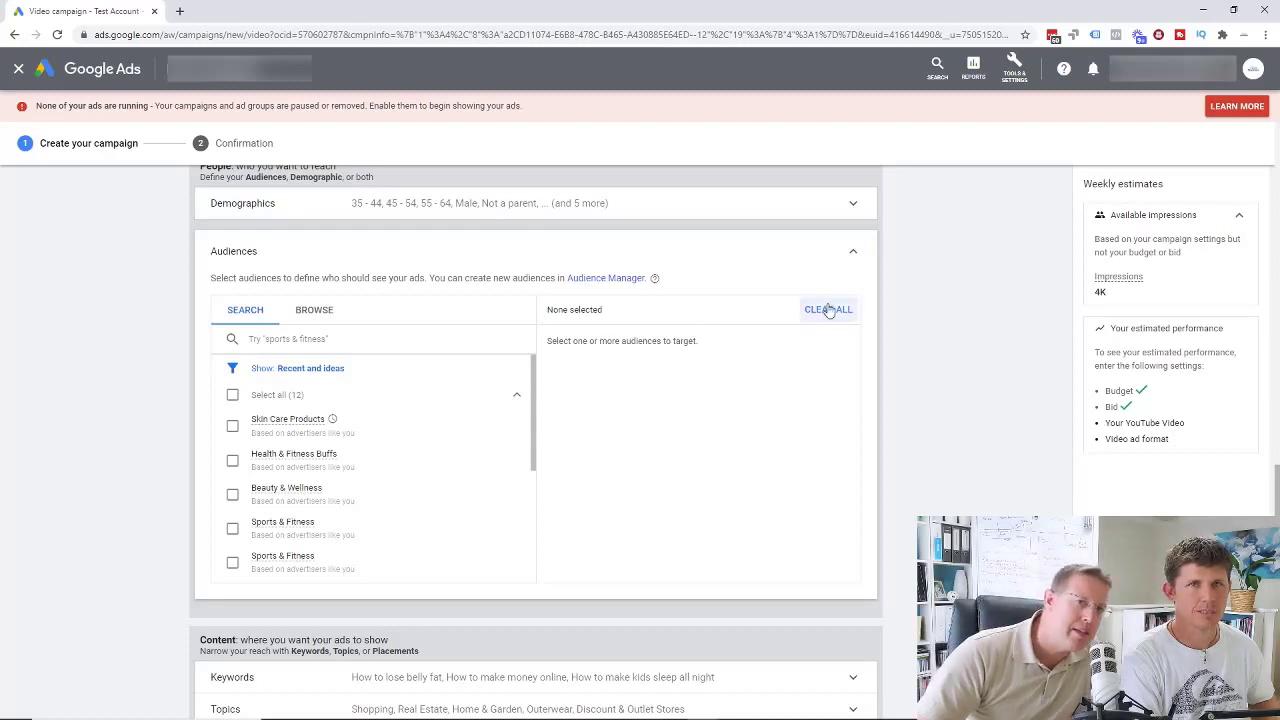
click(851, 251)
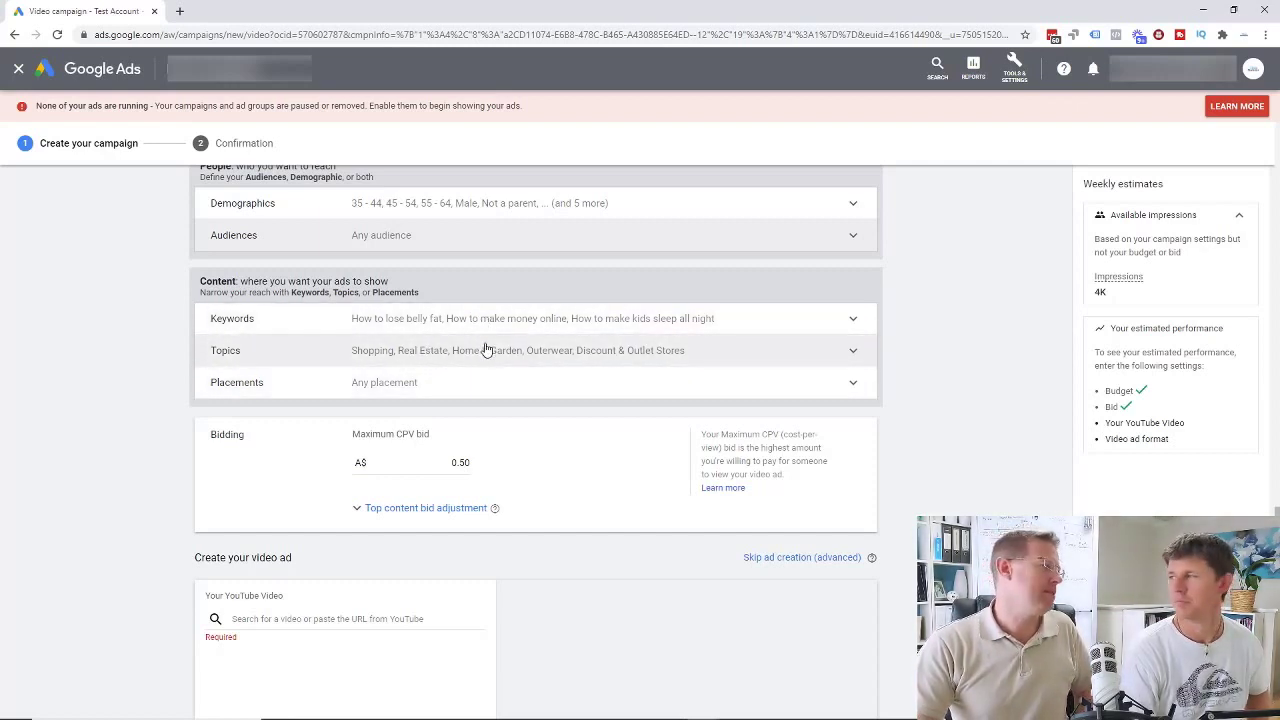
Try to create the campaign without choosing a YouTube video for the ad
scroll(475, 374, down, 1)
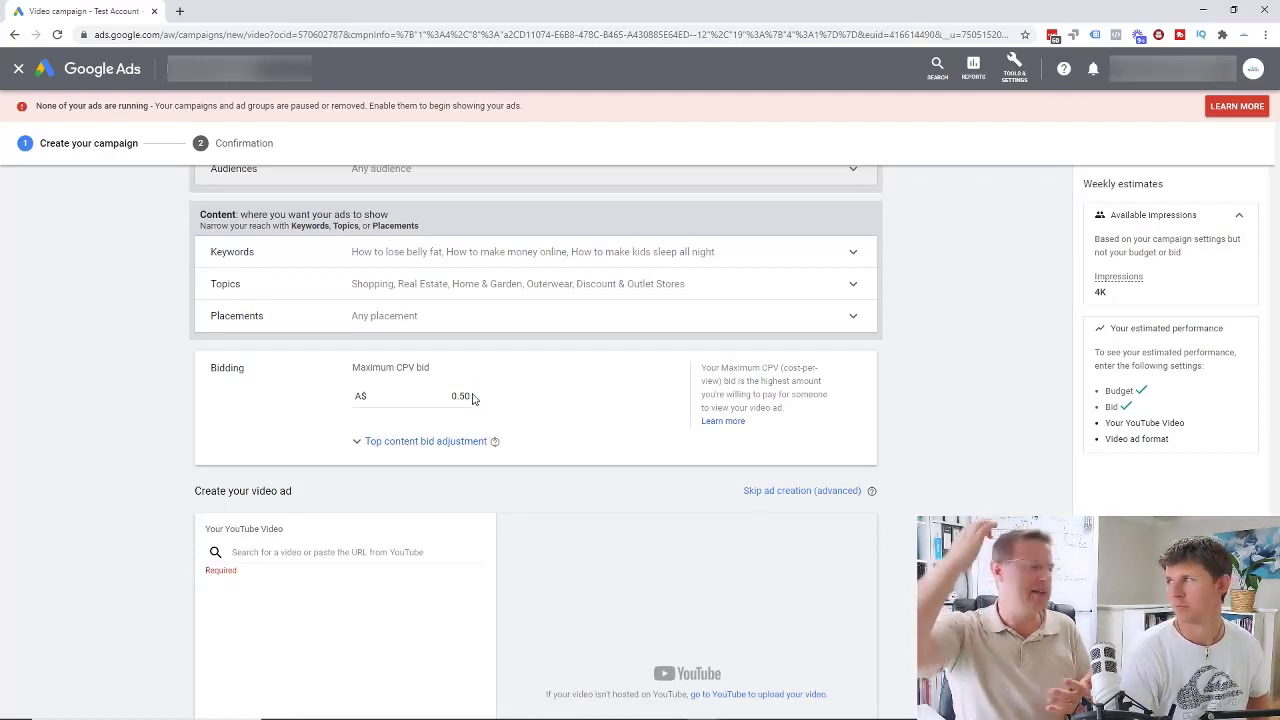
scroll(498, 457, down, 4)
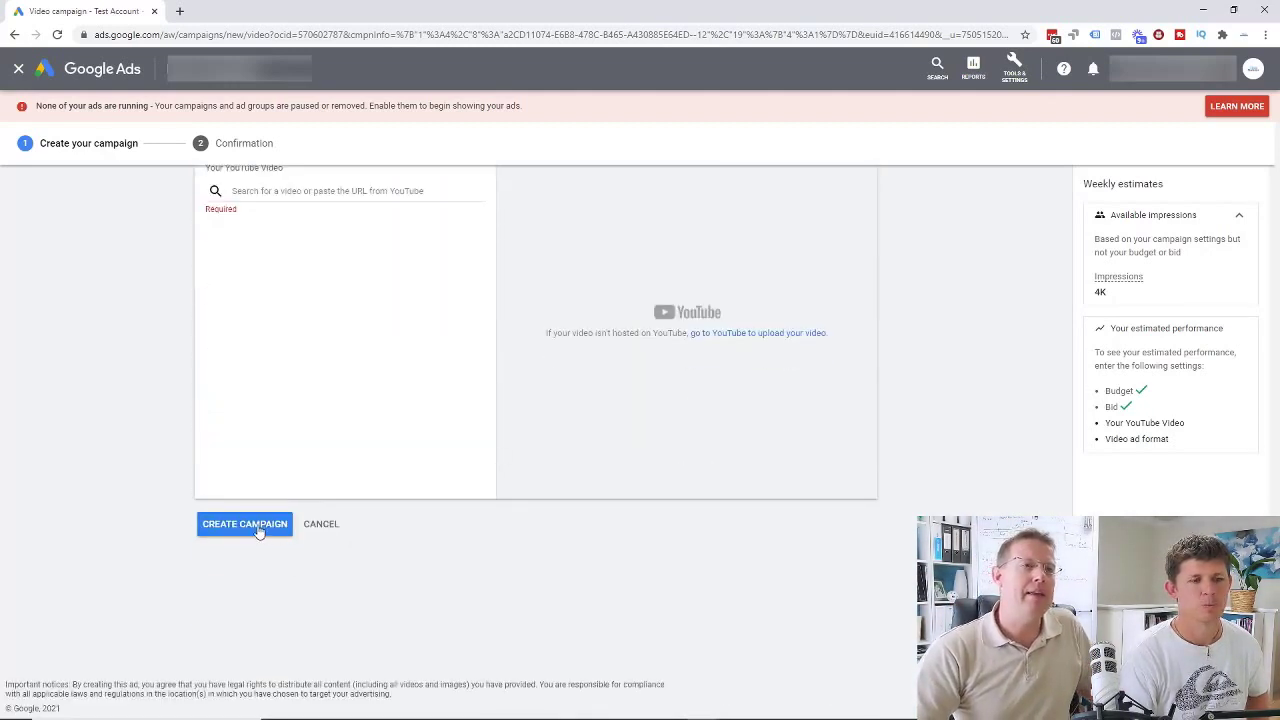
scroll(285, 331, up, 1)
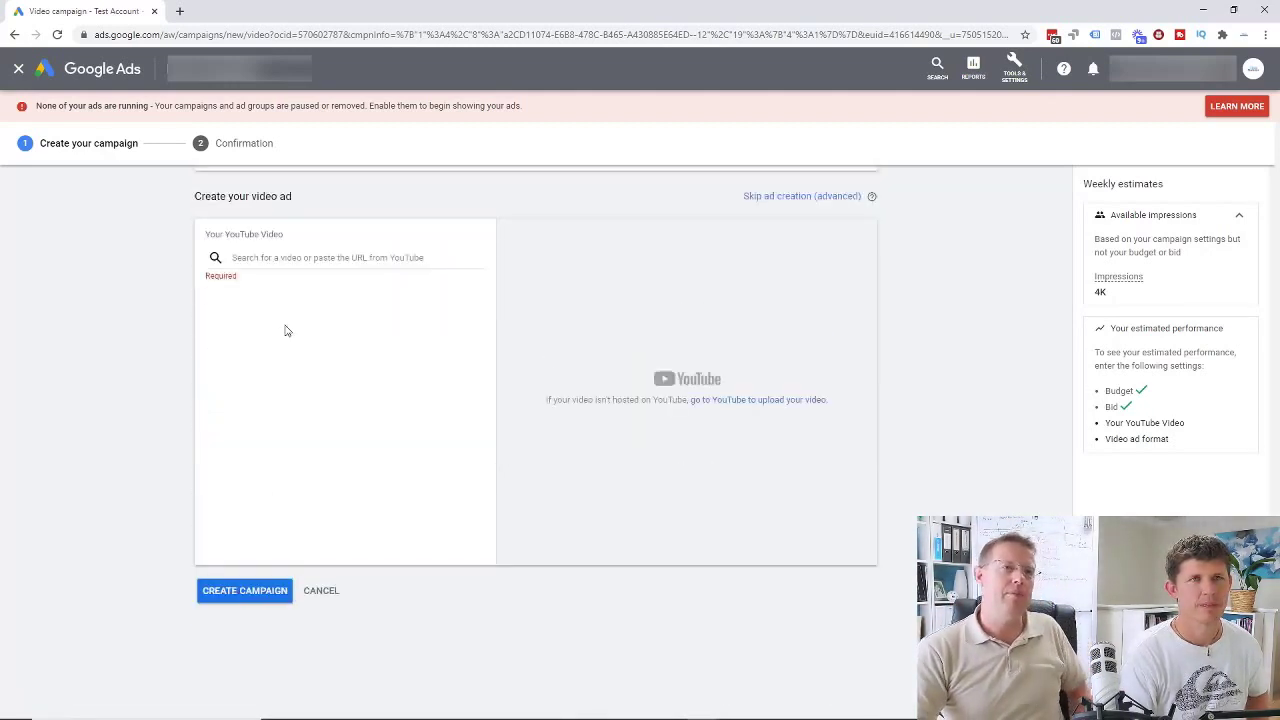
click(250, 592)
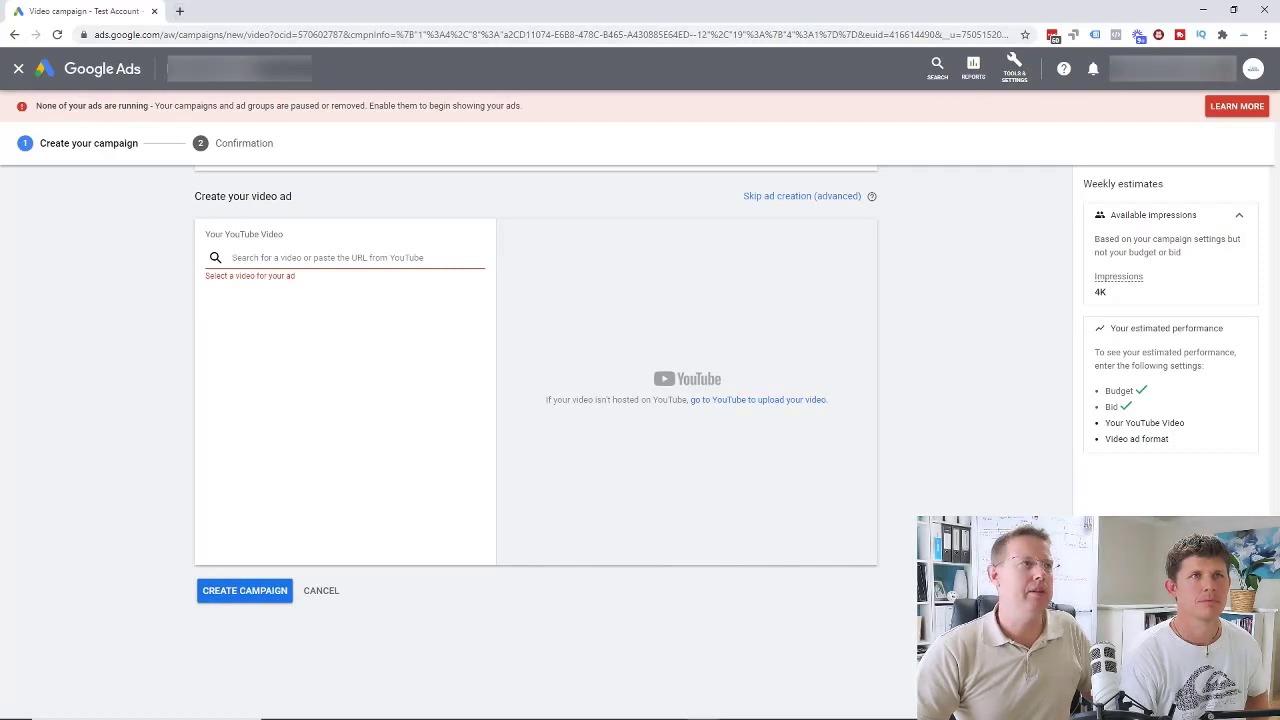
Add GaryVee's "Overrated or Underrated" YouTube video to the ad from its pasted URL and choose the skippable in-stream format
click(282, 257)
key(ctrl+v)
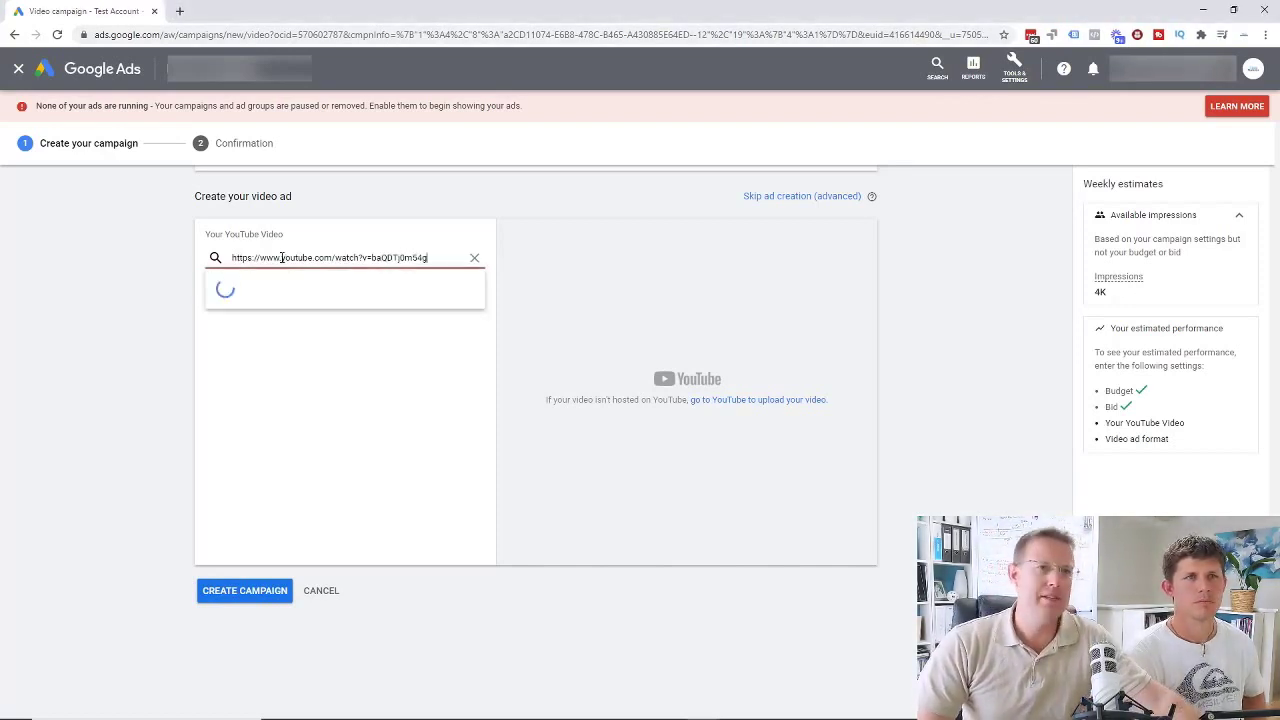
click(399, 277)
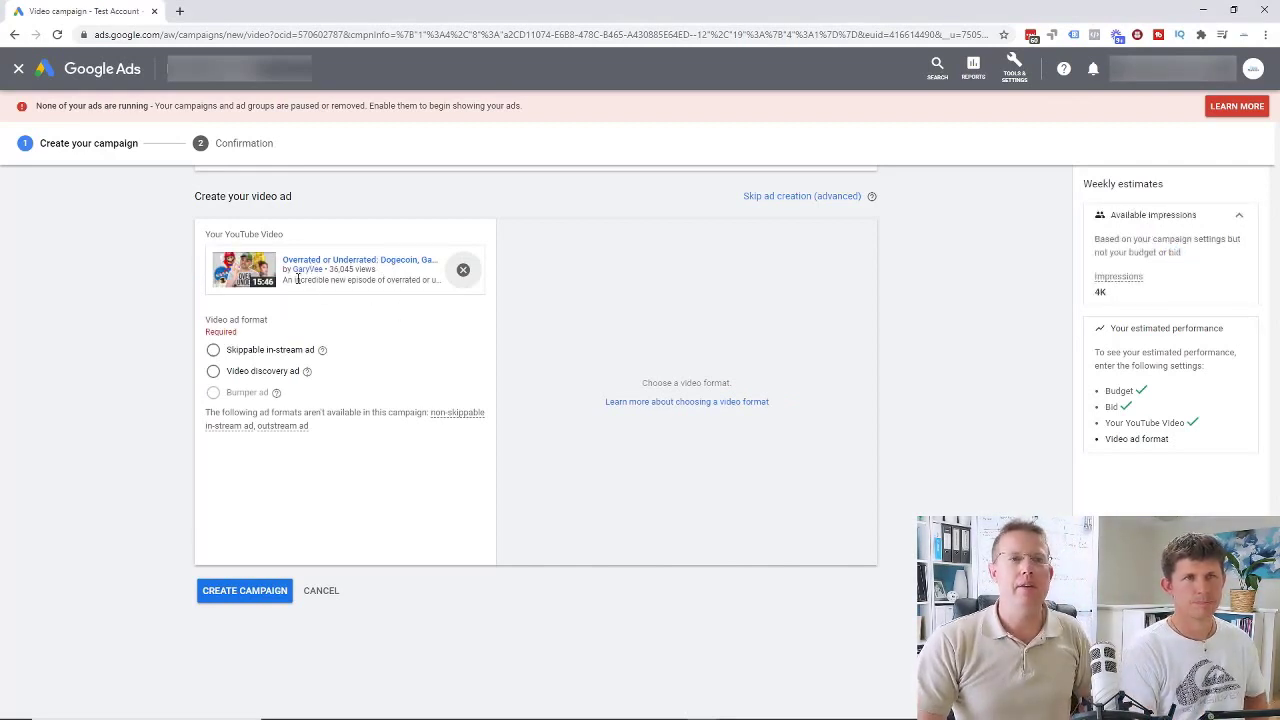
click(257, 591)
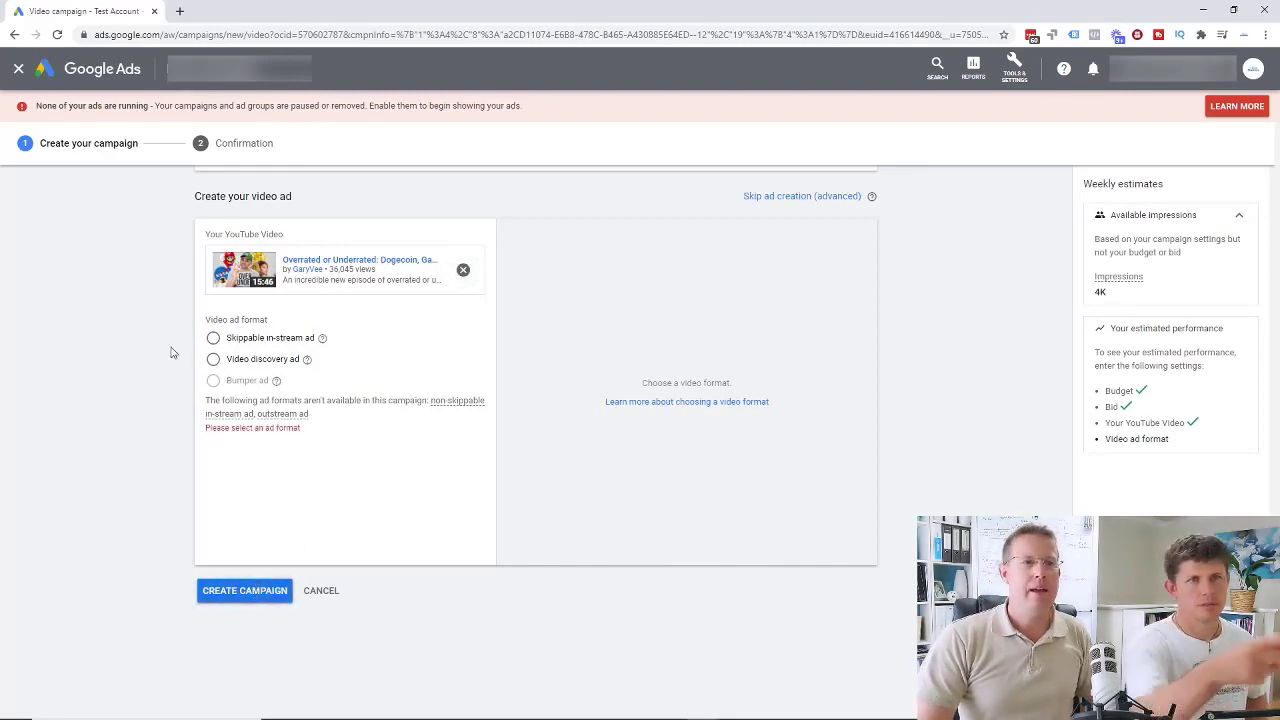
click(213, 338)
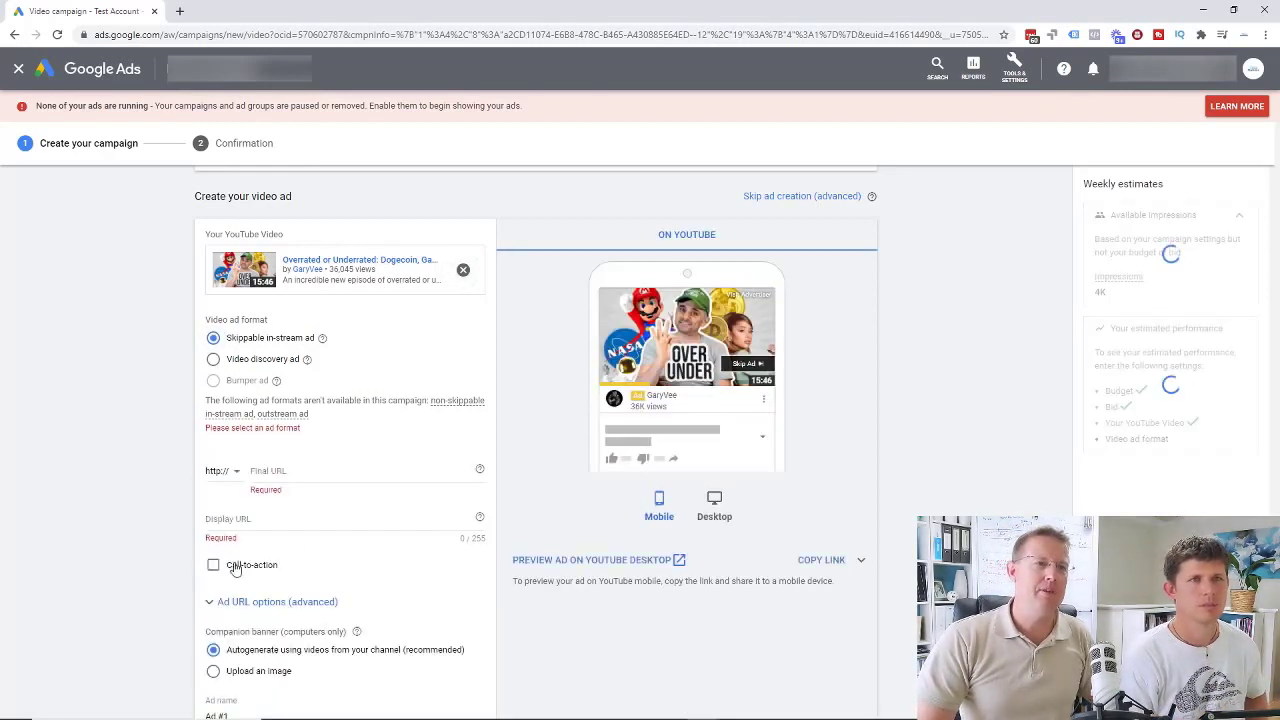
Set the ad's final URL to myawesomesite.com and submit the campaign for creation
scroll(229, 560, down, 2)
click(296, 340)
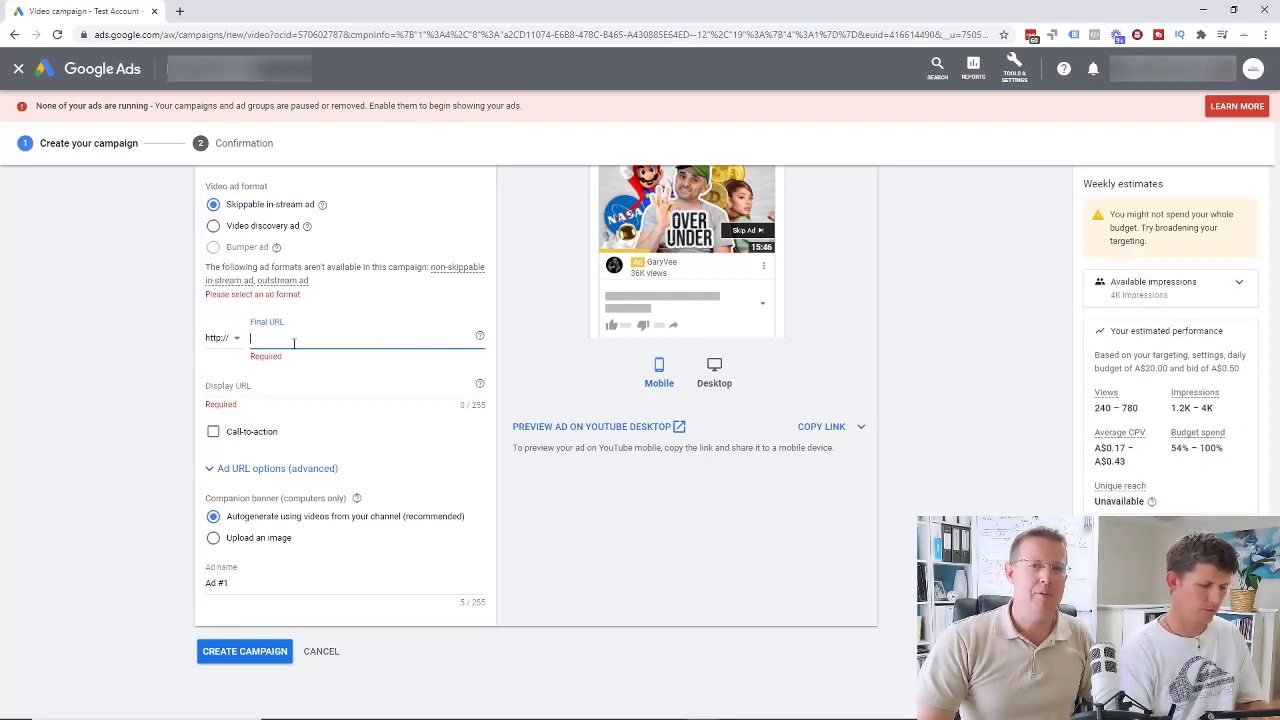
text(google.com)
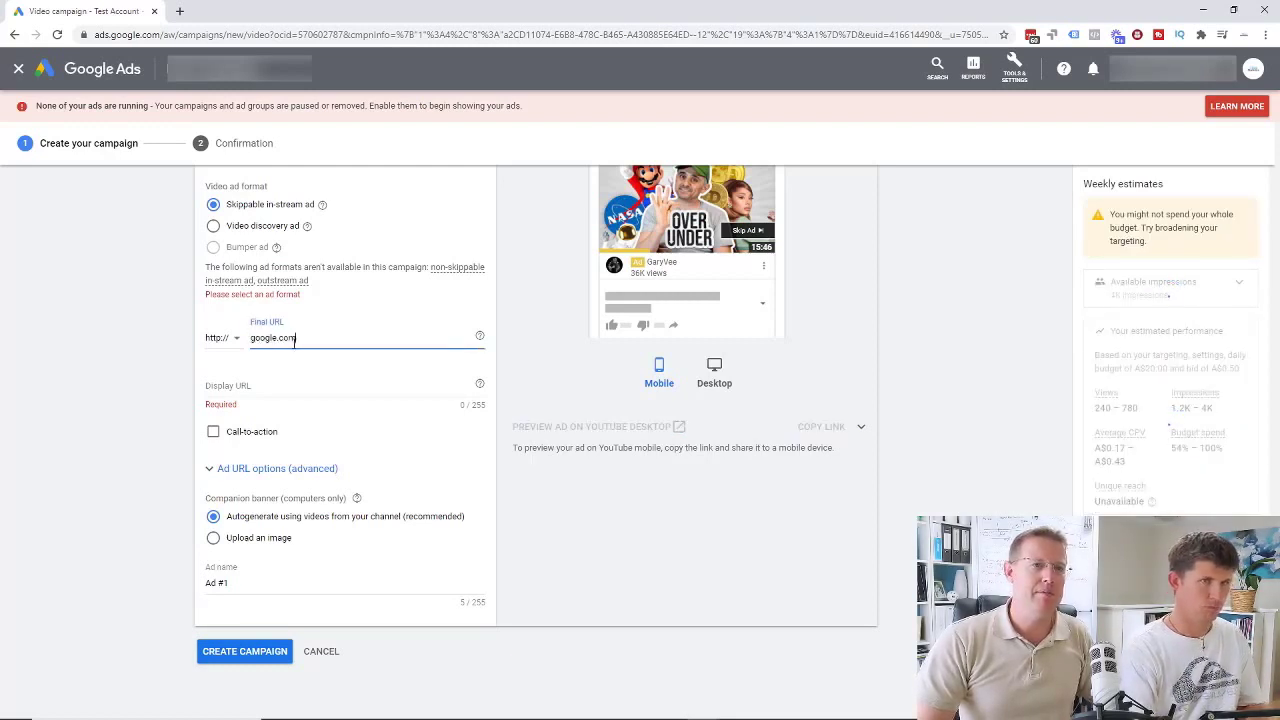
drag(279, 338, 239, 357)
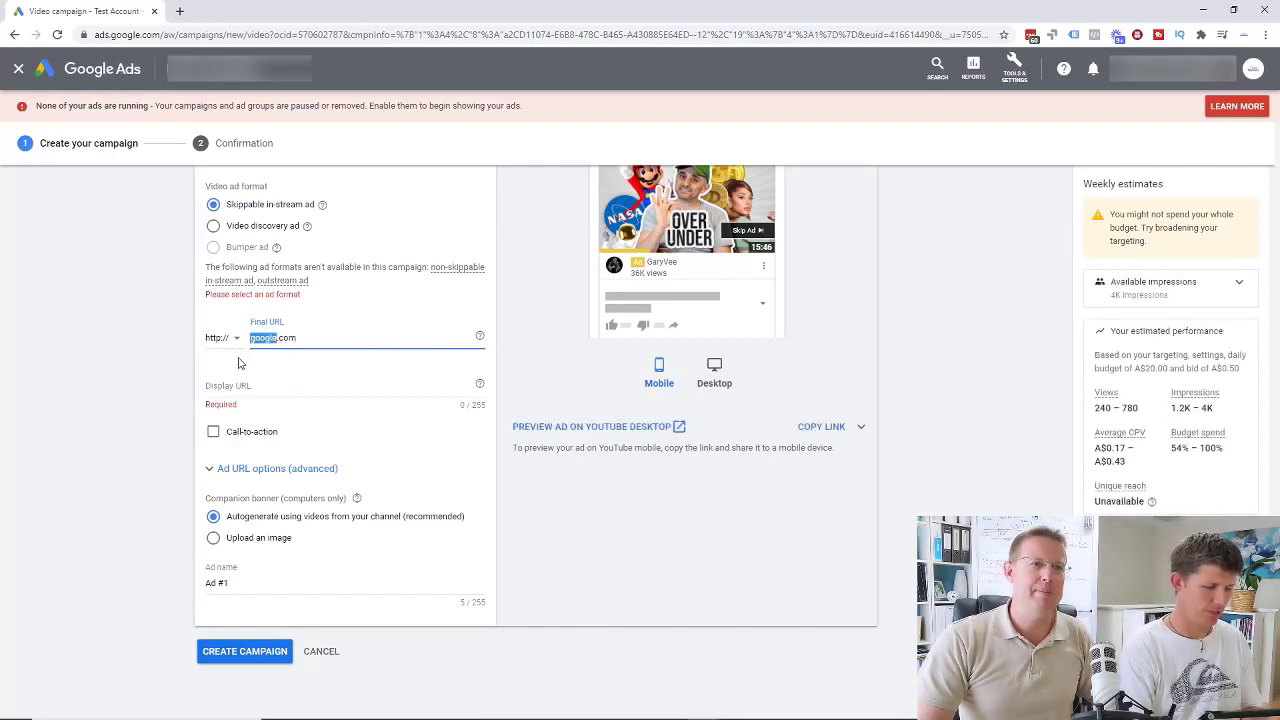
text(myawesome)
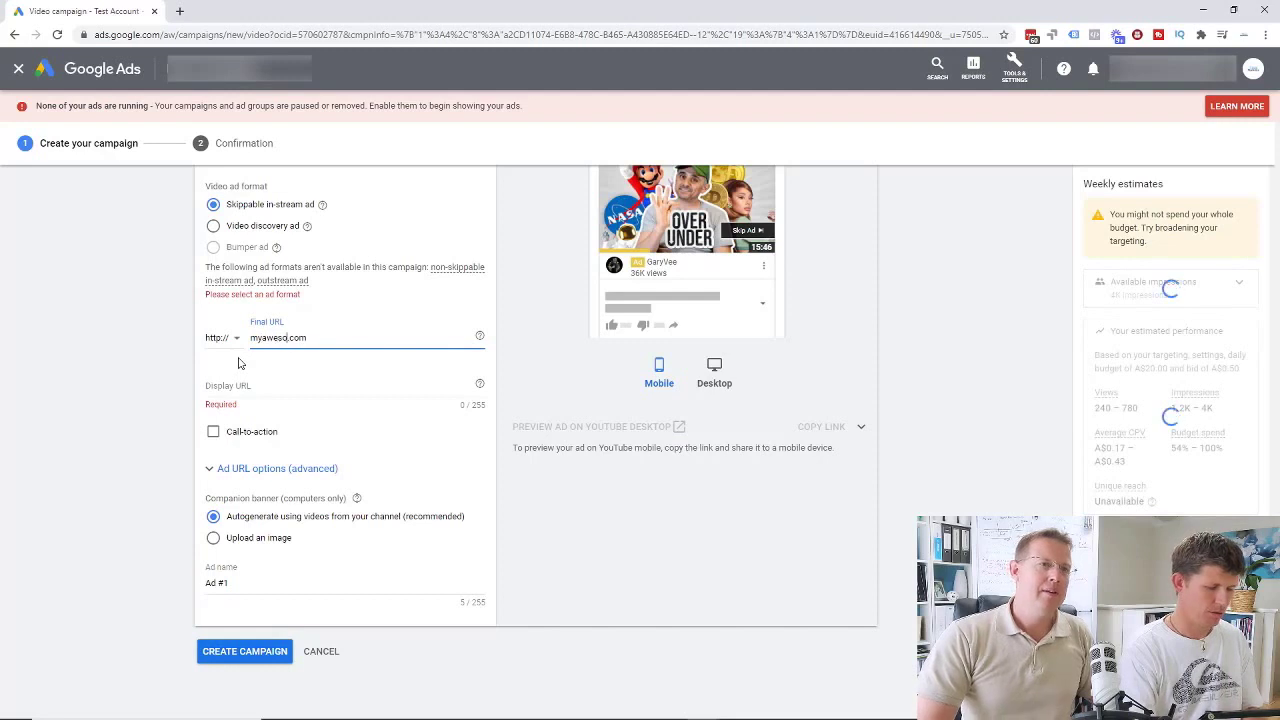
text(site)
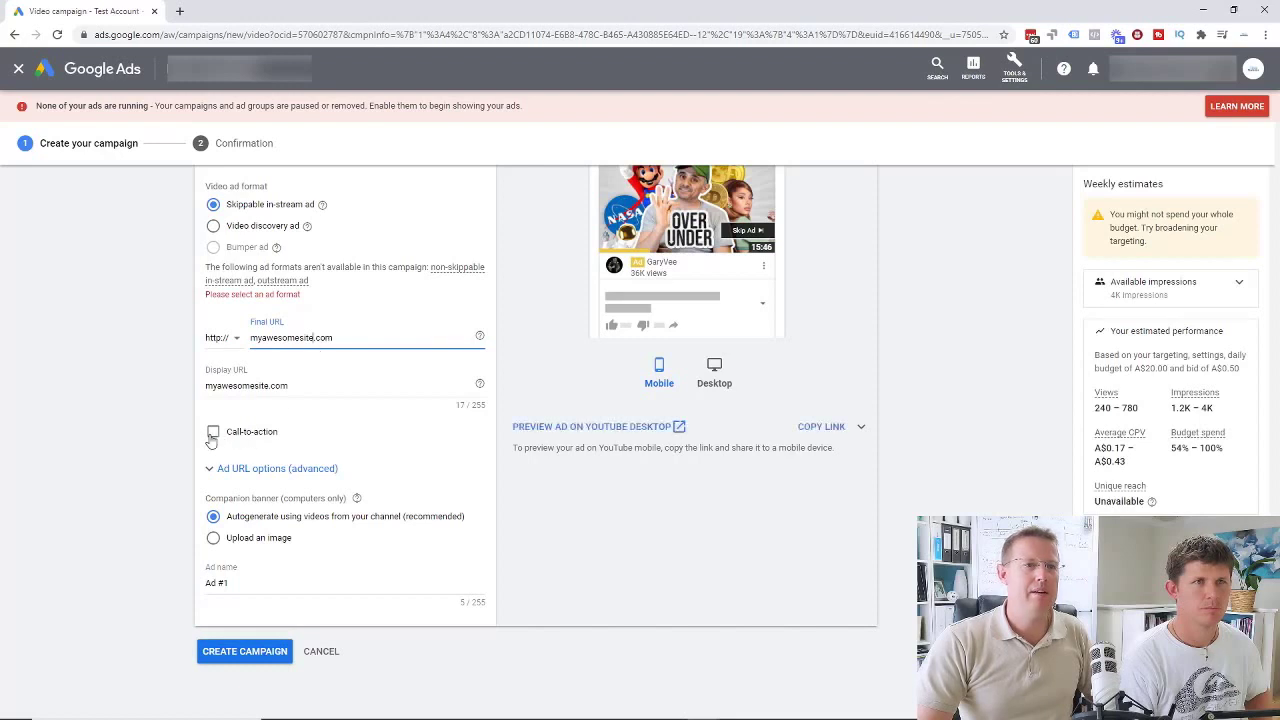
scroll(218, 445, down, 2)
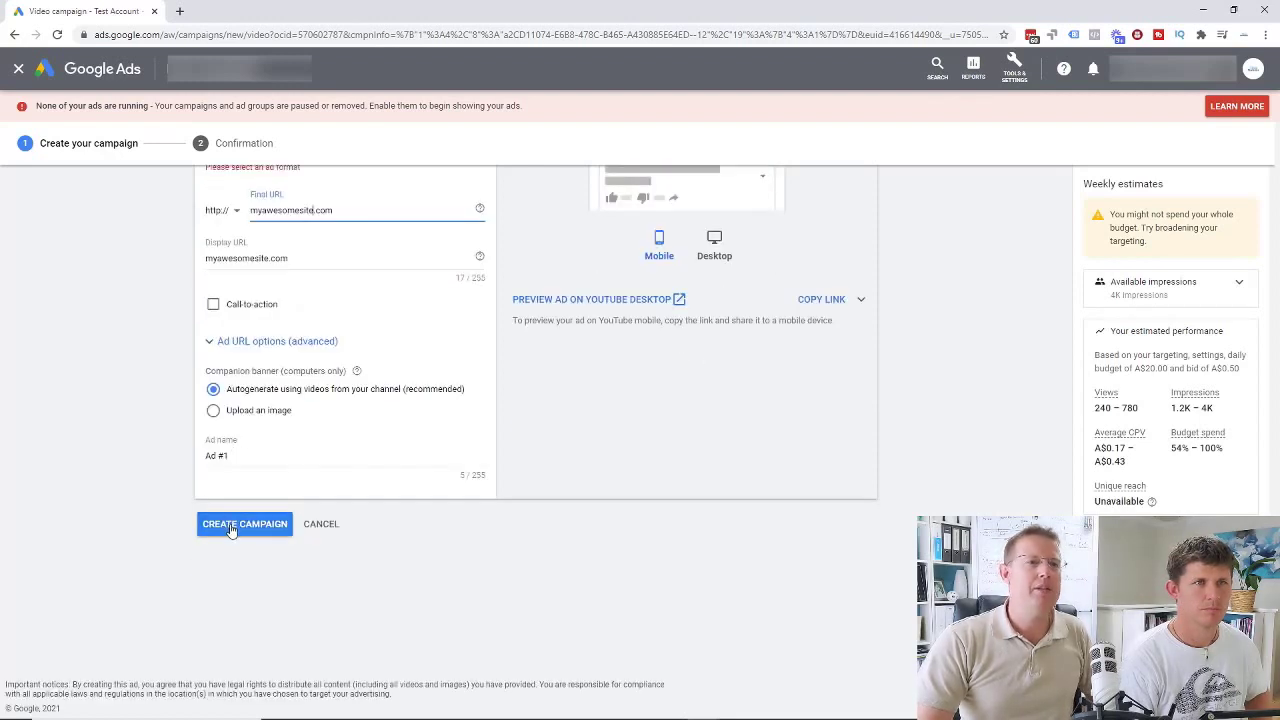
click(235, 525)
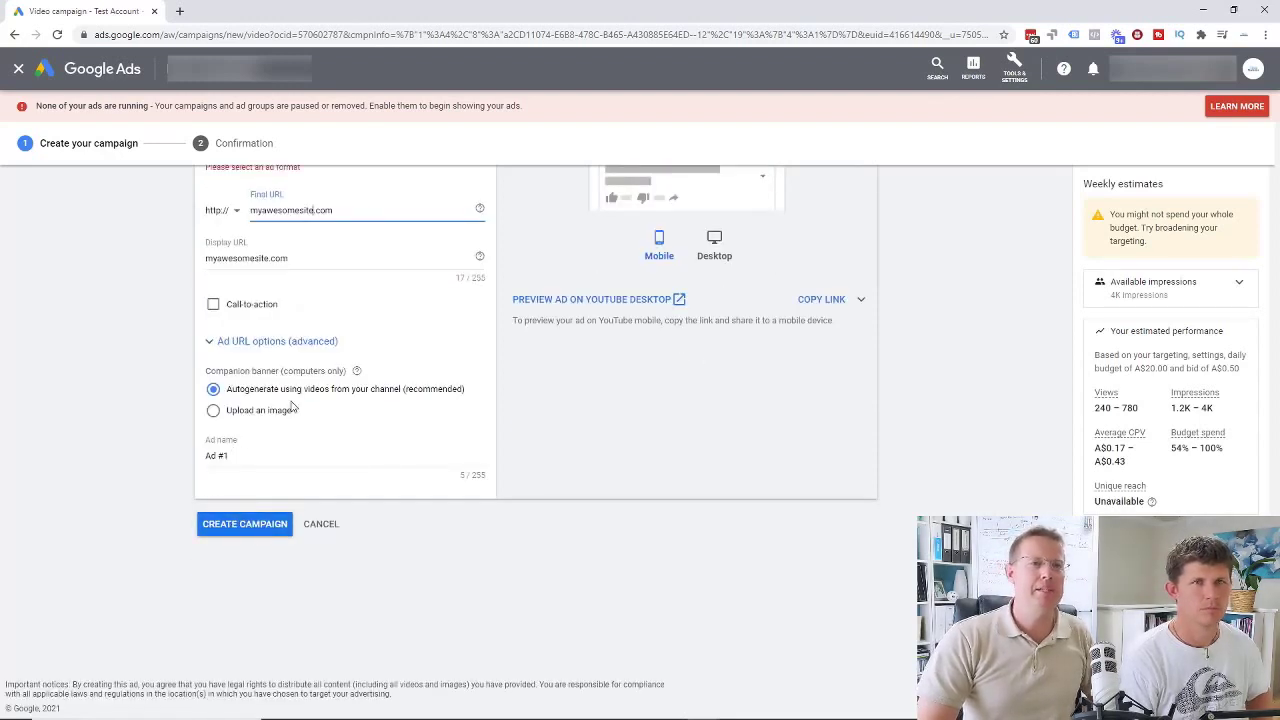
Enable the call-to-action on the skippable in-stream ad and set its text to "book now"
scroll(400, 377, up, 1)
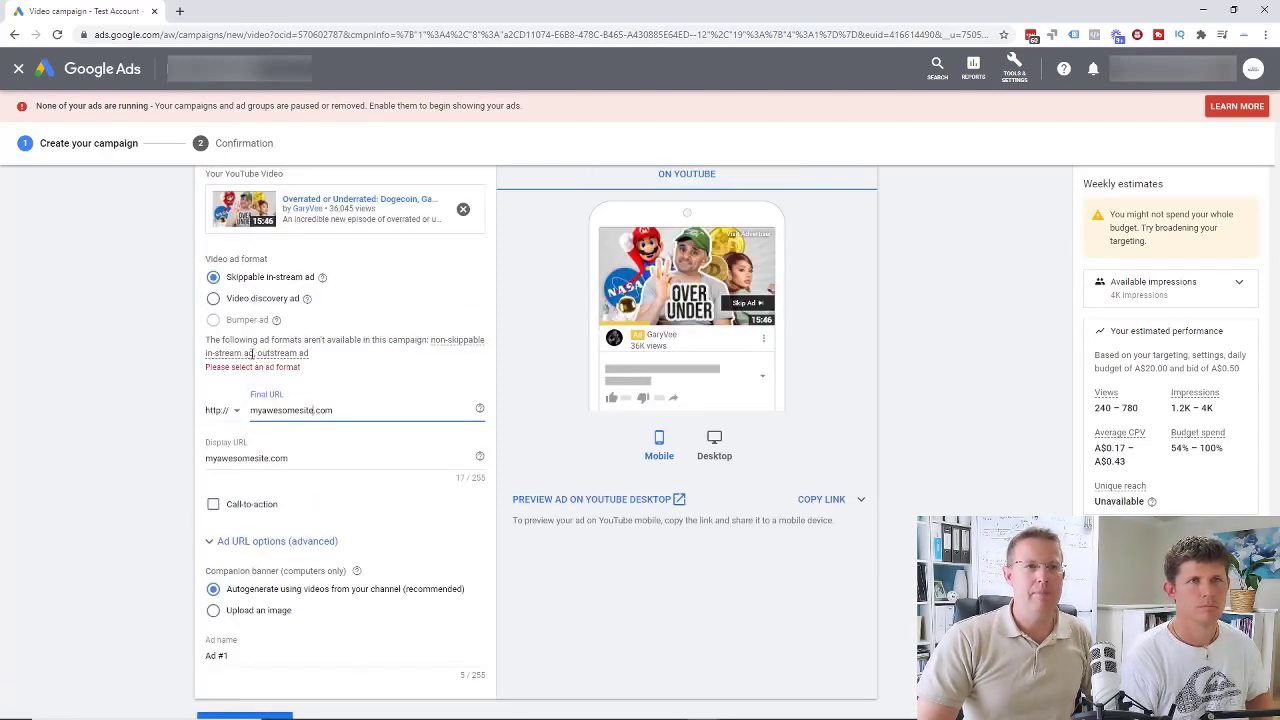
click(213, 505)
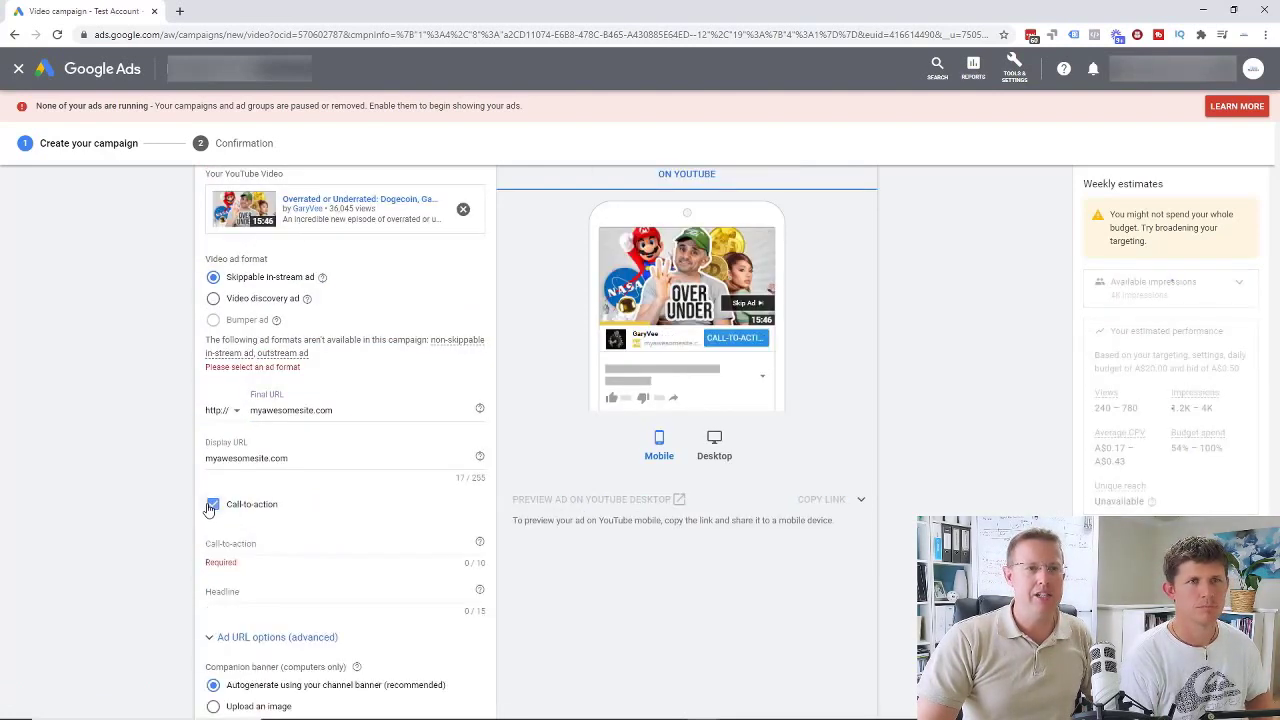
click(248, 545)
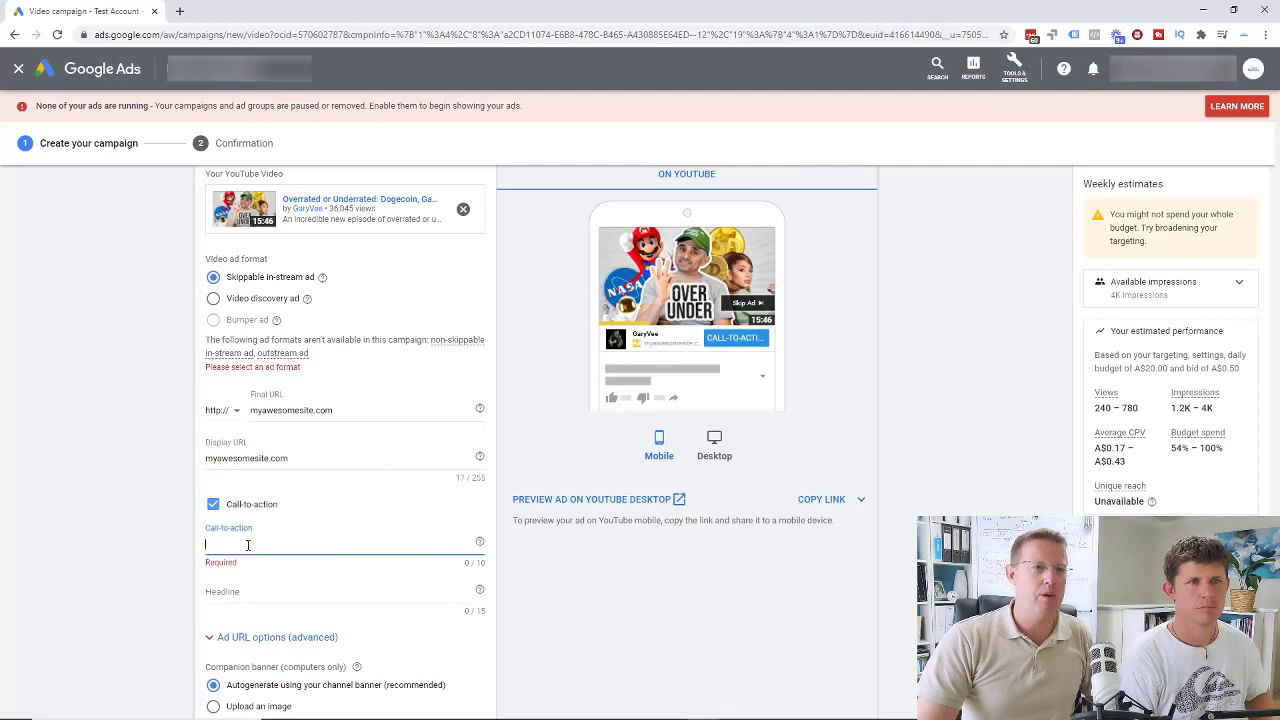
text(book now)
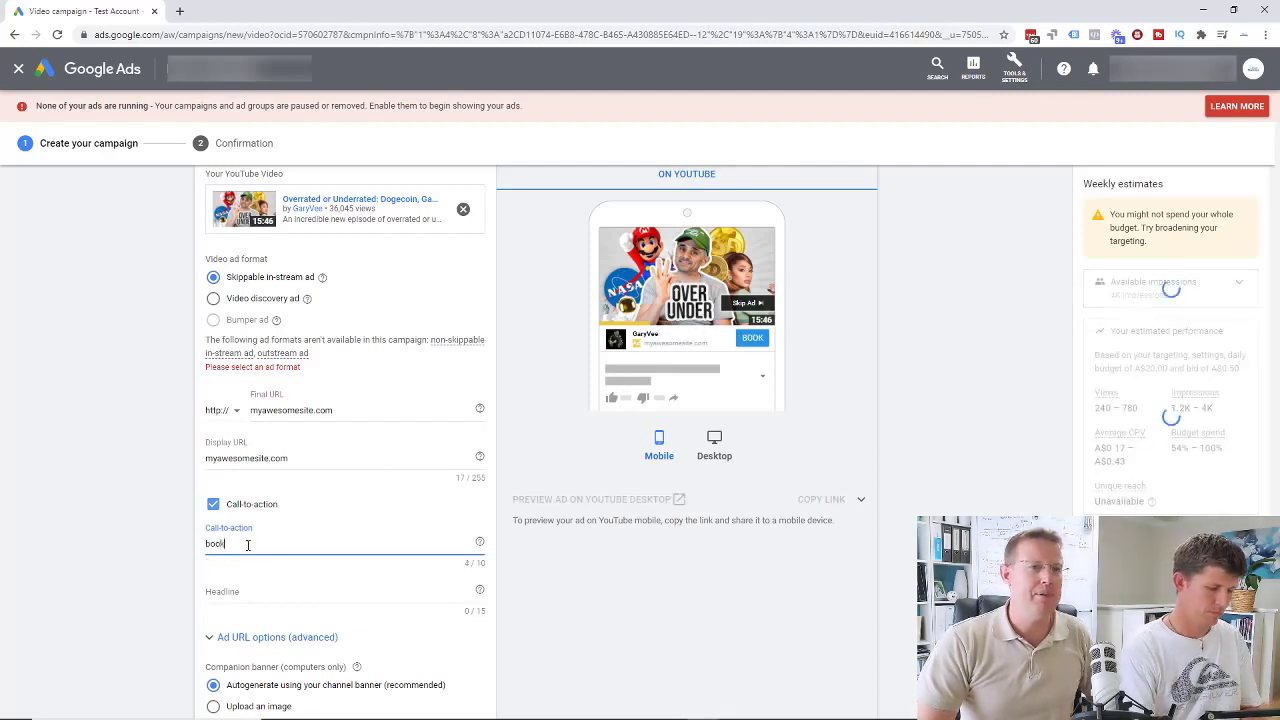
Set the ad's call-to-action headline to "live training"
click(250, 596)
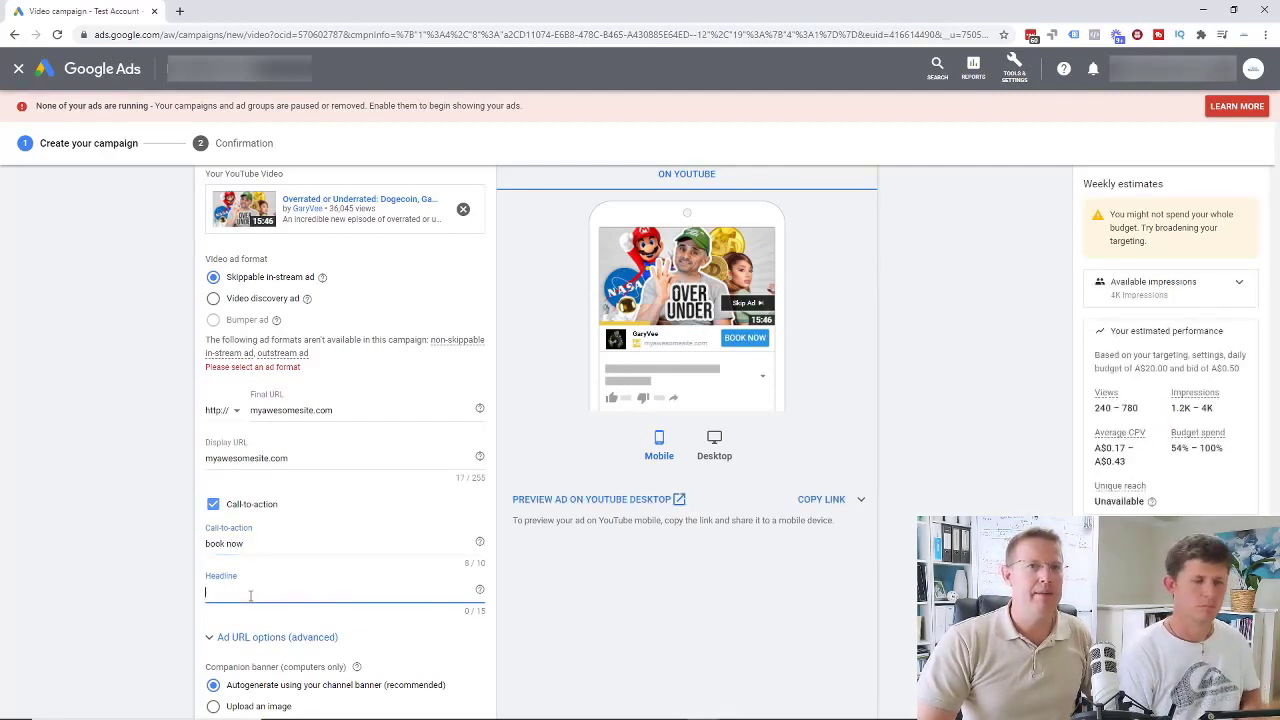
text(live rtaining)
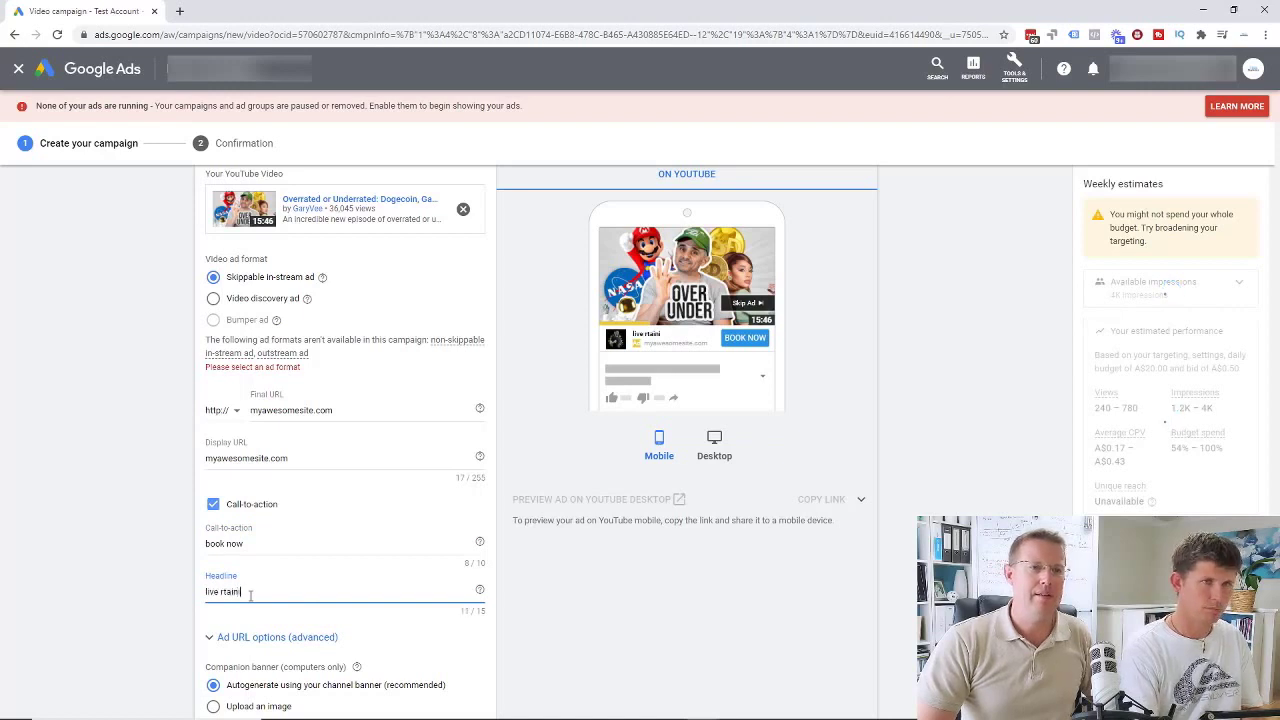
key(BackSpace)
key(BackSpace)
key(BackSpace)
key(BackSpace)
key(BackSpace)
key(BackSpace)
key(BackSpace)
key(BackSpace)
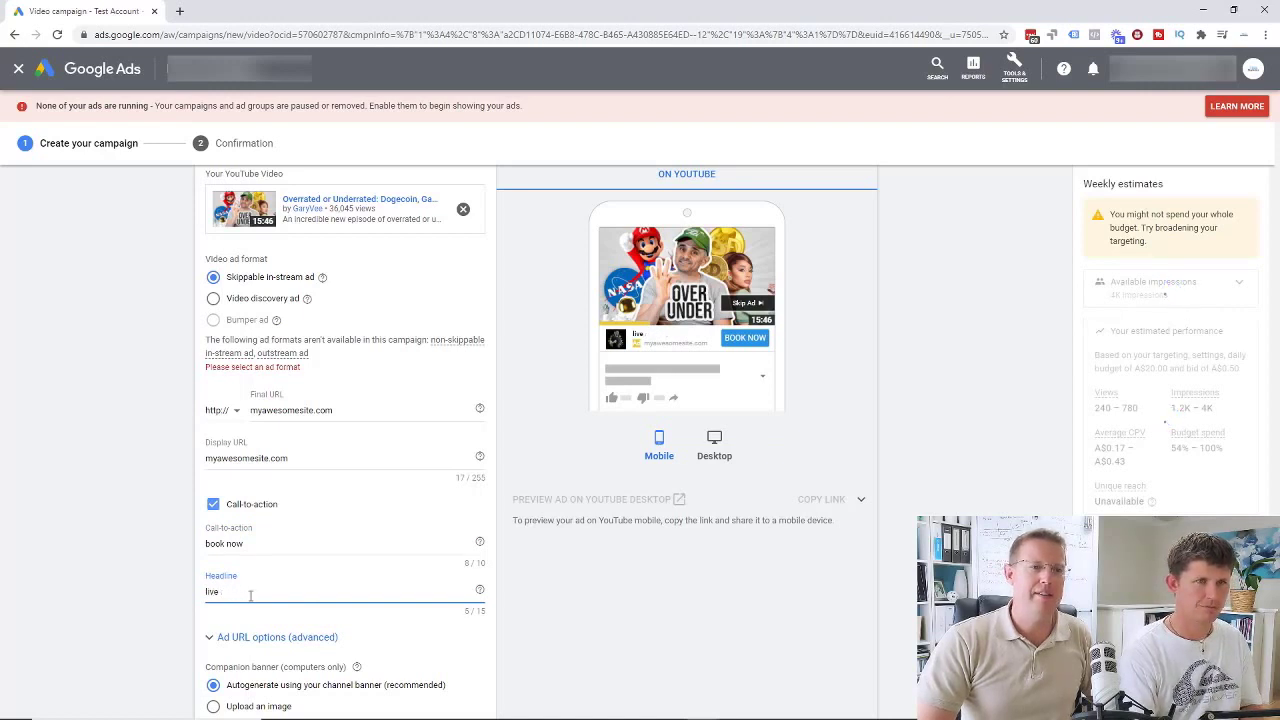
text(training)
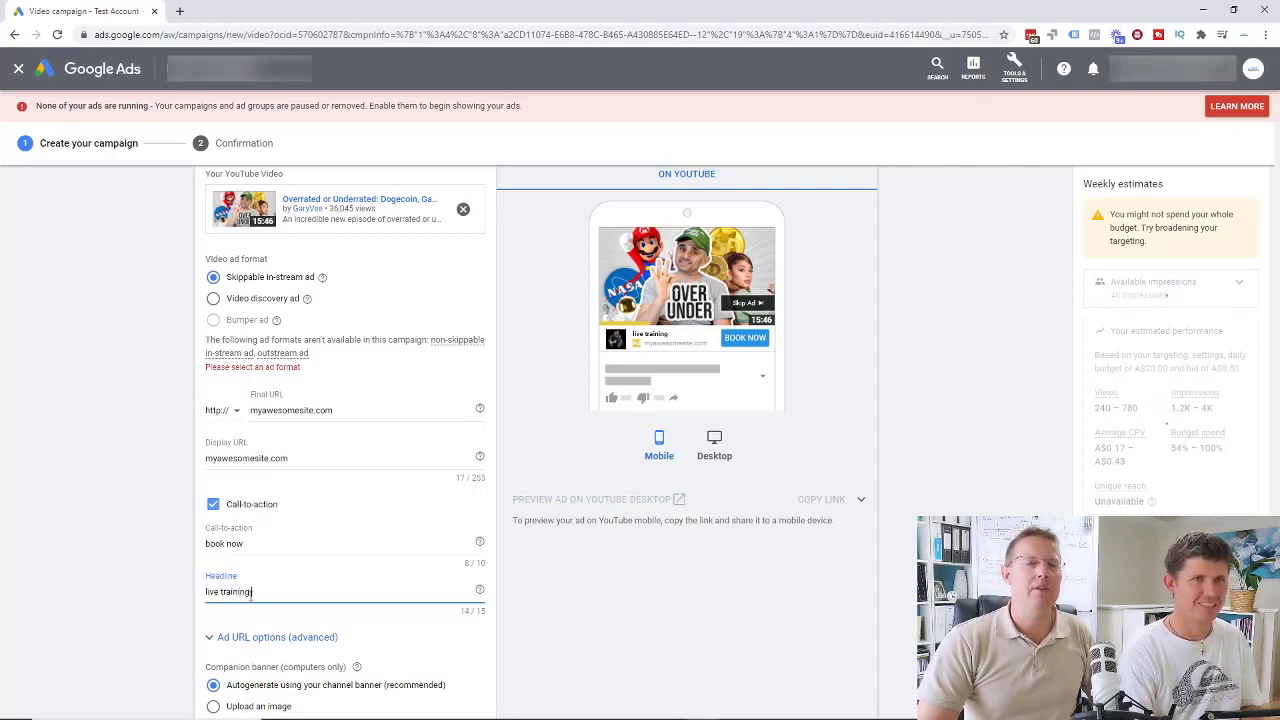
key(BackSpace)
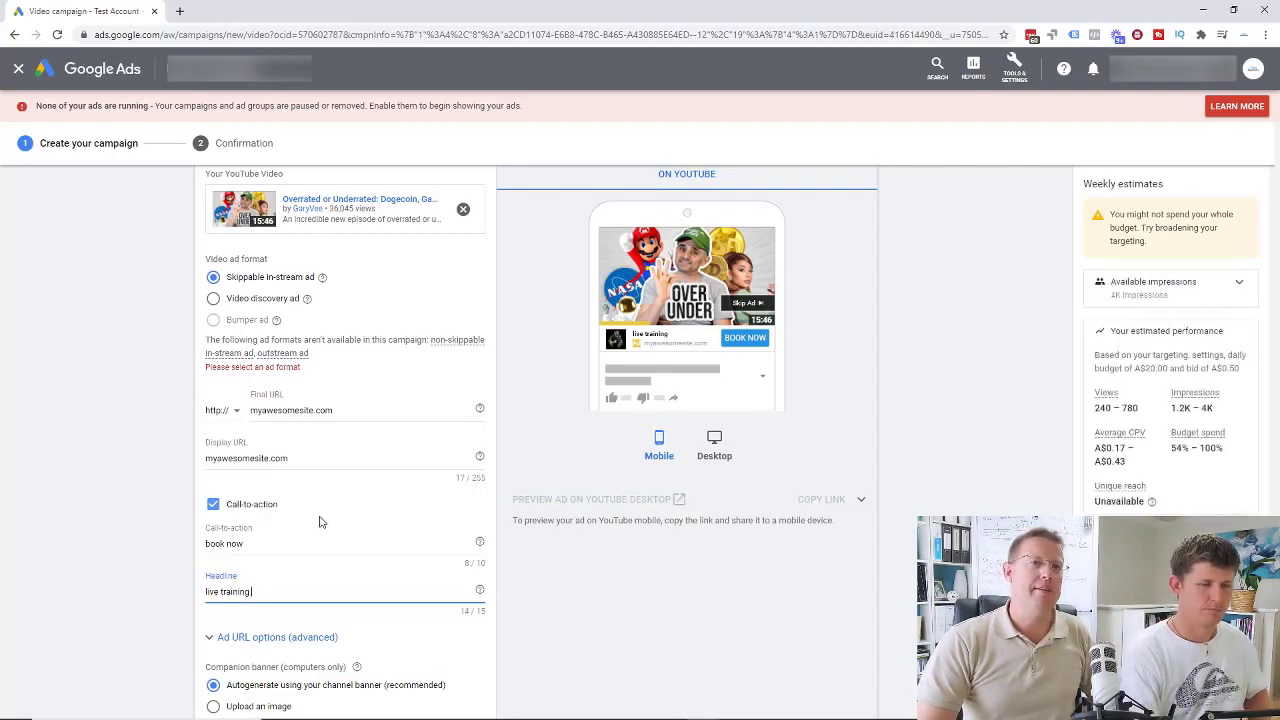
Submit the completed video campaign for creation, keeping the autogenerated companion banner and the ad name Ad #1
scroll(320, 520, down, 2)
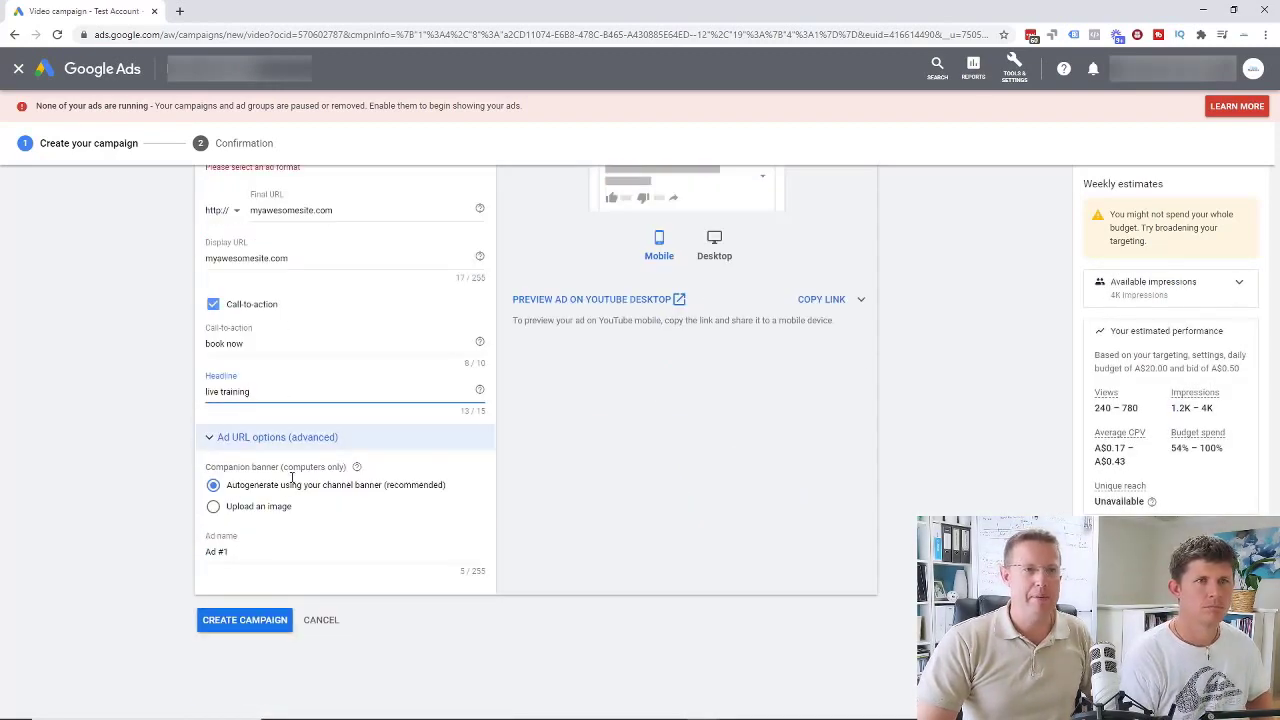
scroll(381, 286, up, 10)
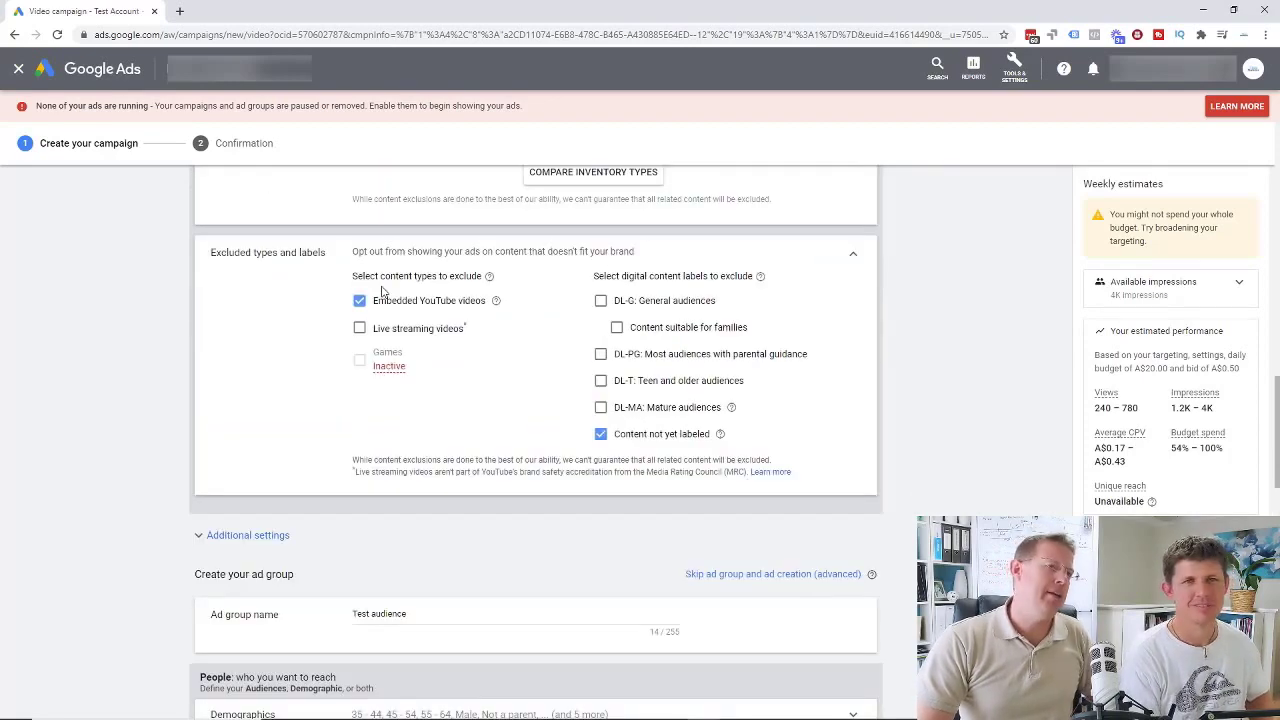
scroll(381, 286, down, 20)
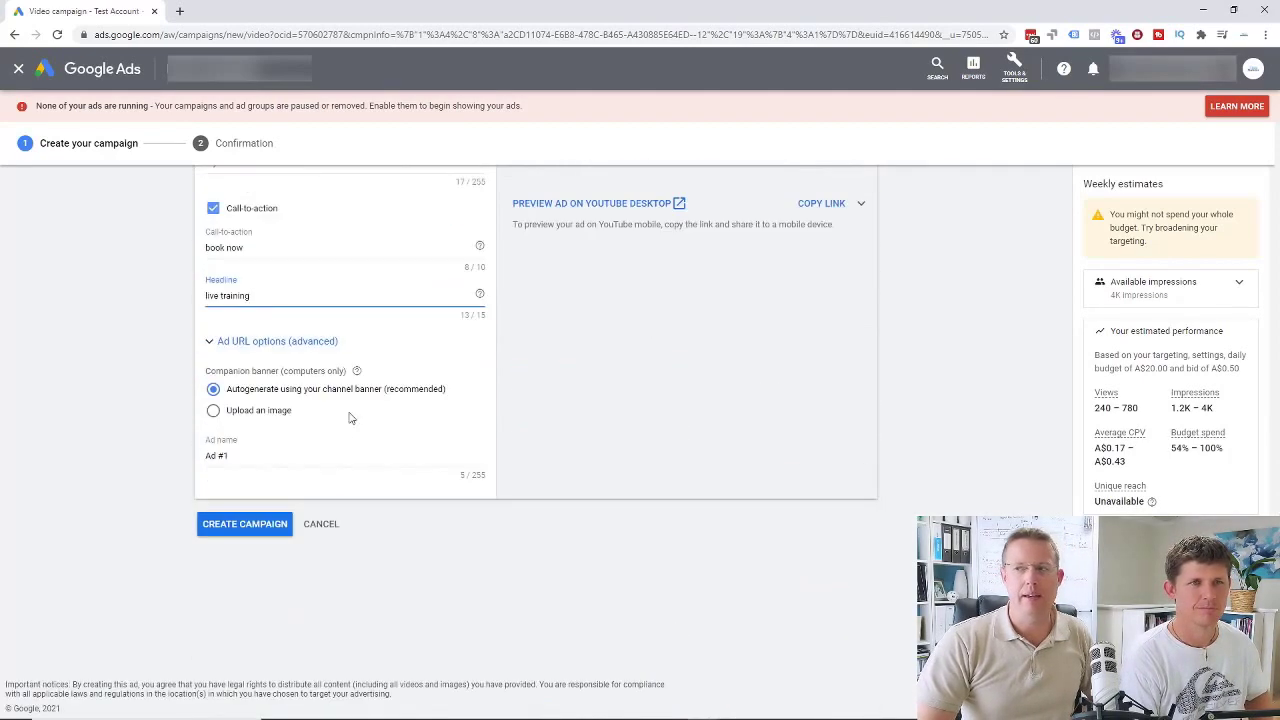
click(263, 528)
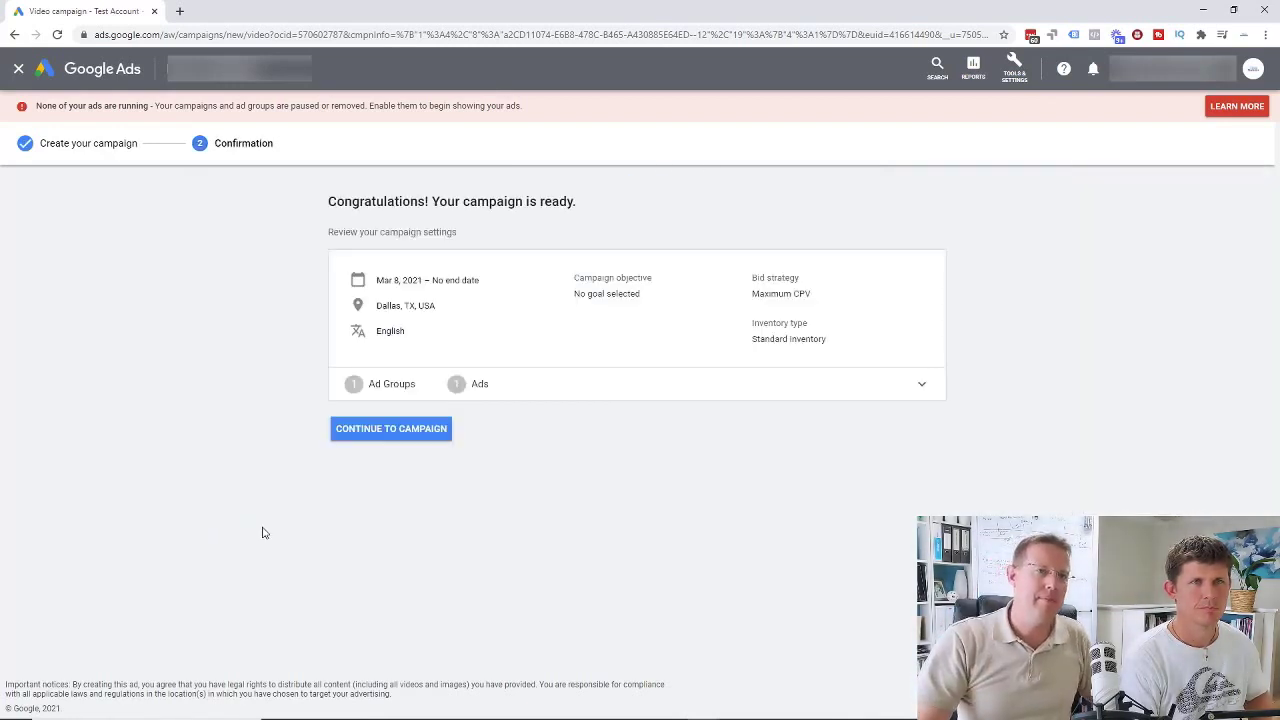
Continue to the new Test campaign and go back to the overview of all campaigns in the account
click(400, 430)
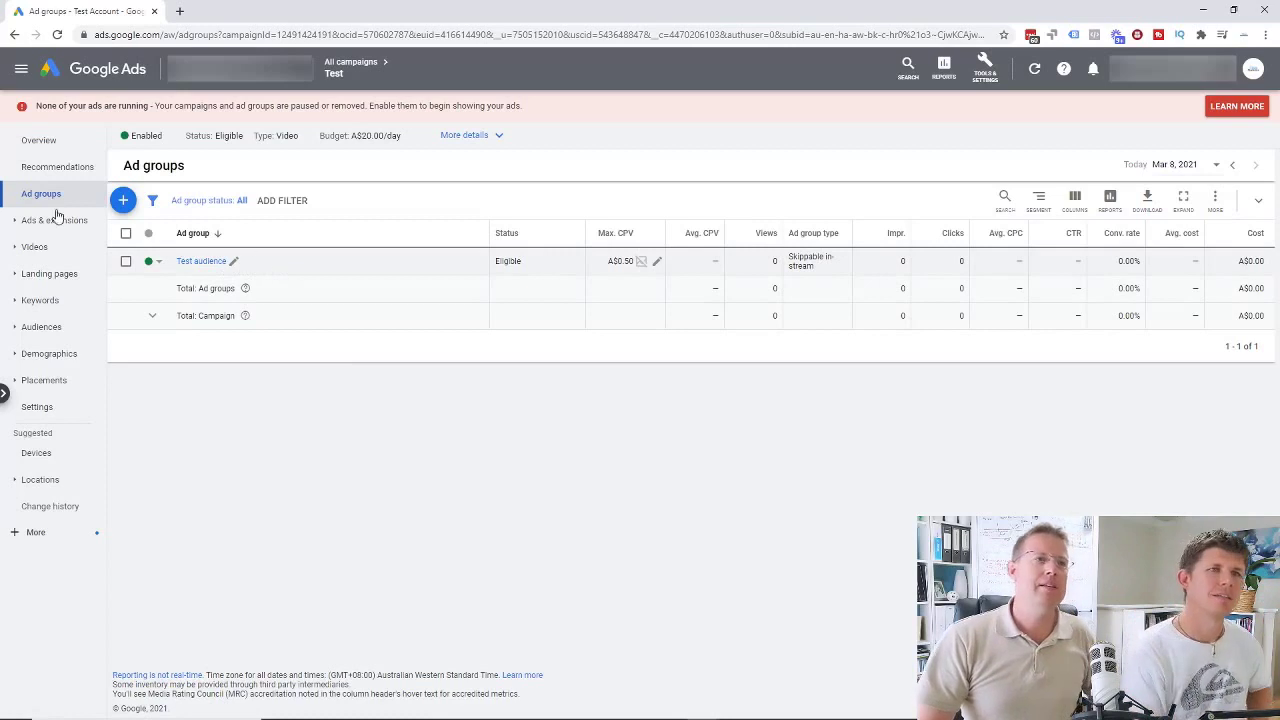
click(350, 63)
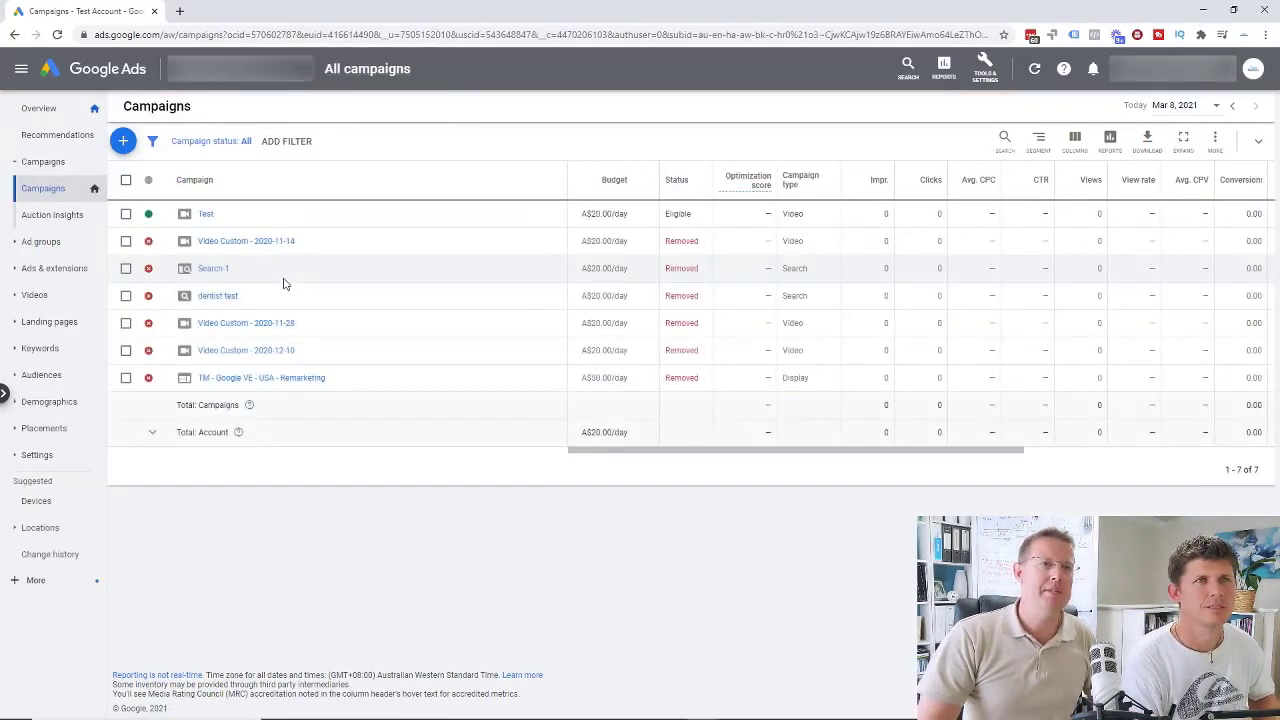